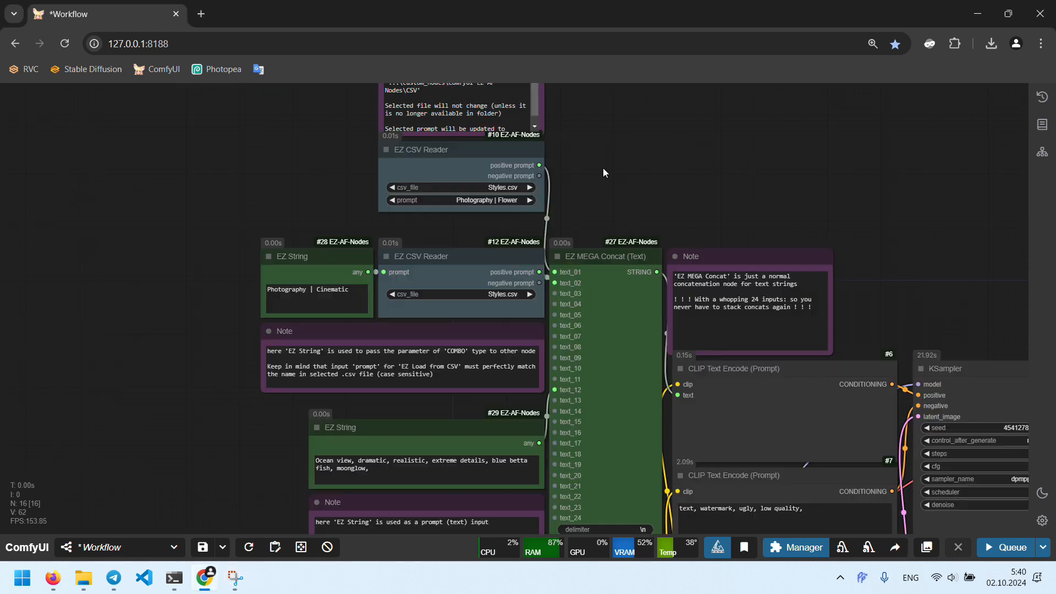
Step: Set the csv_file of the upper EZ CSV Reader node (#10) to example\animals.csv
{"action": "left_click", "coordinate": [404, 188]}
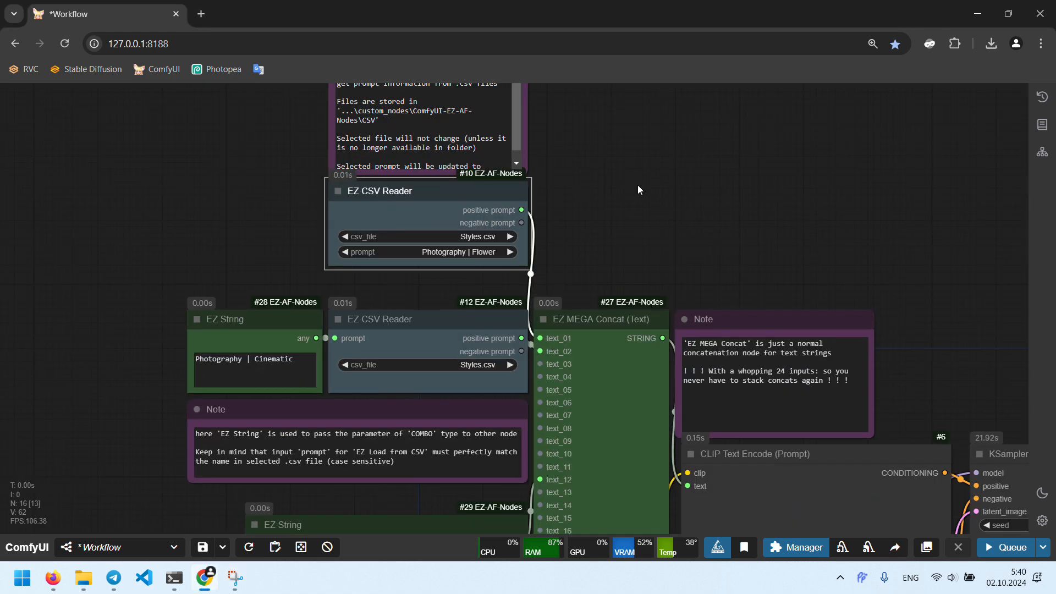
{"action": "left_click", "coordinate": [459, 237]}
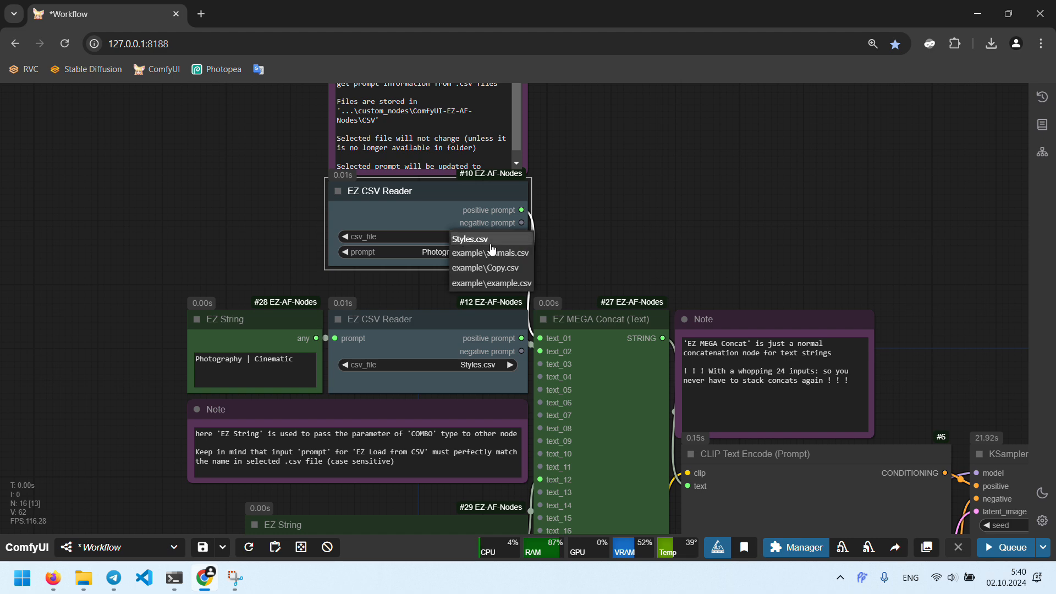
{"action": "left_click", "coordinate": [492, 252]}
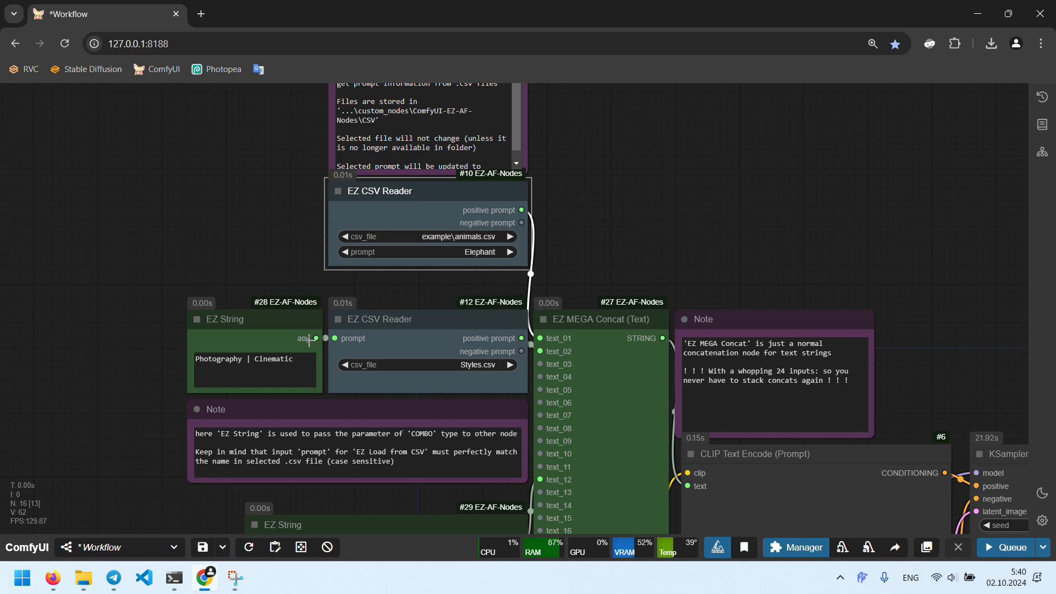
Step: Switch to File Explorer and open the example subfolder inside the ComfyUI-EZ-AF-Nodes CSV folder
{"action": "left_click", "coordinate": [83, 579]}
{"action": "double_click", "coordinate": [394, 282]}
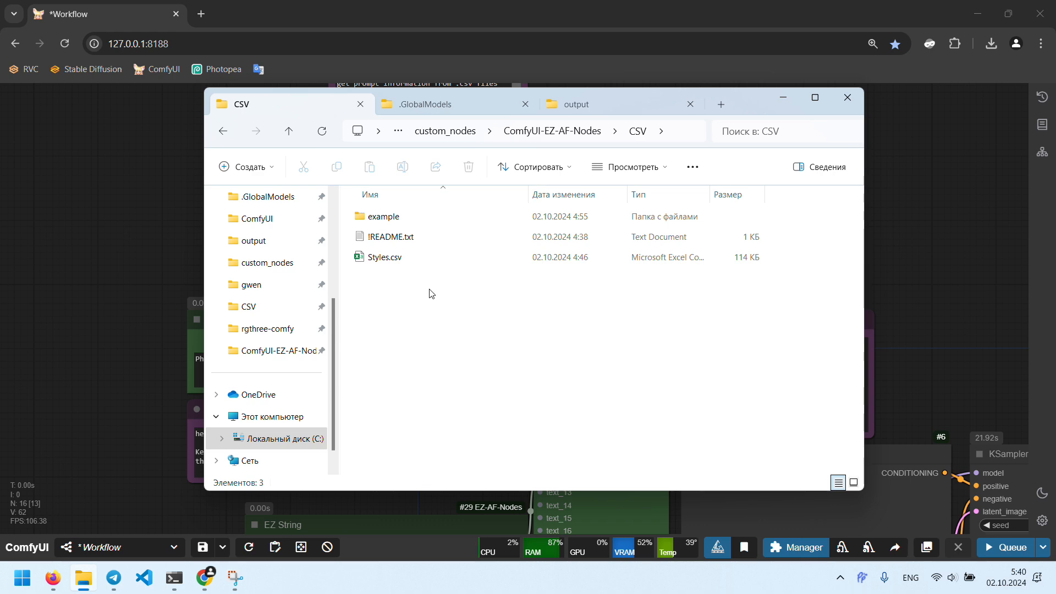
{"action": "left_click", "coordinate": [431, 262]}
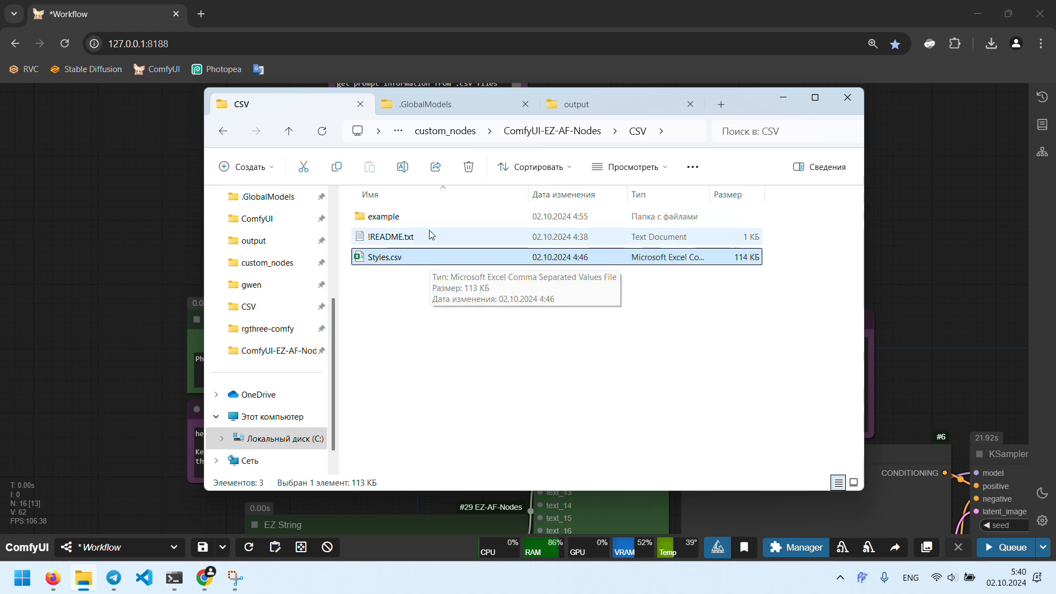
{"action": "double_click", "coordinate": [419, 216]}
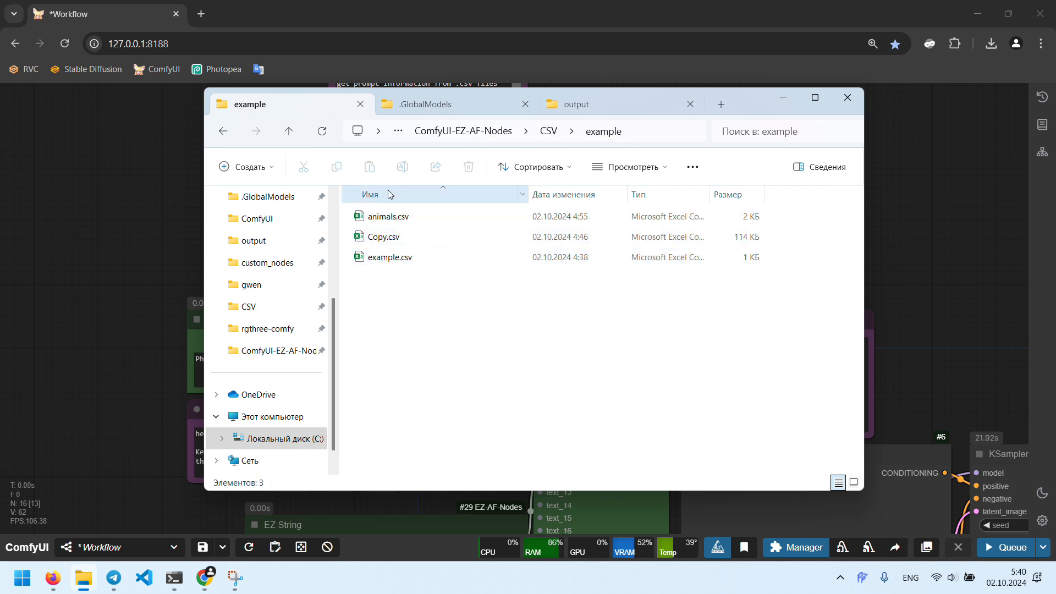
Step: Create a subfolder named "folder" inside the example folder and move example.csv into it
{"action": "right_click", "coordinate": [421, 313]}
{"action": "mouse_move", "coordinate": [605, 207]}
{"action": "left_click", "coordinate": [779, 216]}
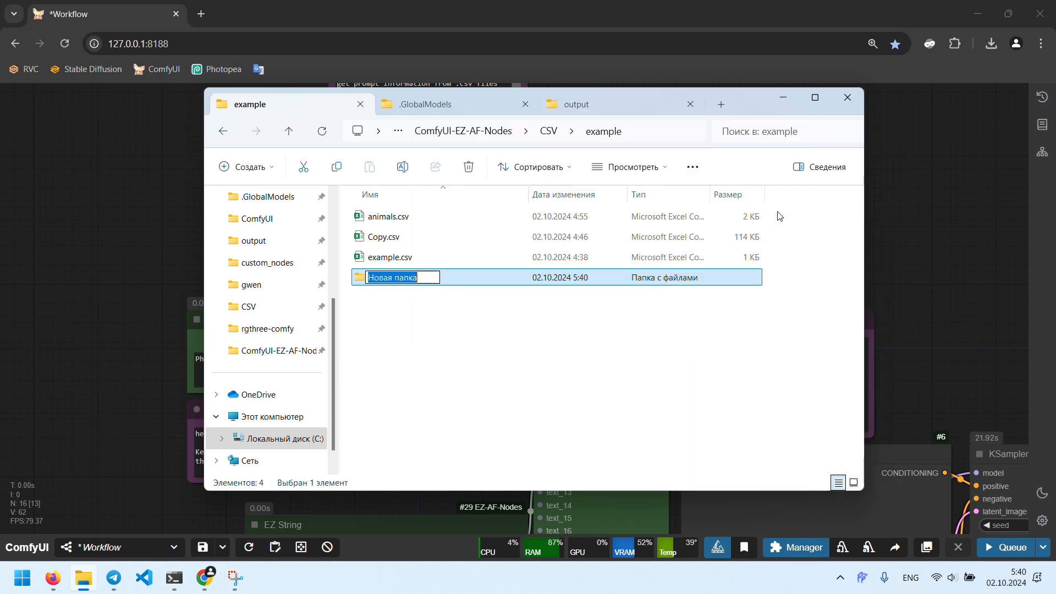
{"action": "type", "text": "folder"}
{"action": "key", "text": "Return"}
{"action": "left_click_drag", "start_coordinate": [424, 258], "coordinate": [439, 279]}
Step: Return to ComfyUI, refresh the node definitions and set node #10's csv_file to example\folder\example.csv
{"action": "left_click", "coordinate": [144, 245]}
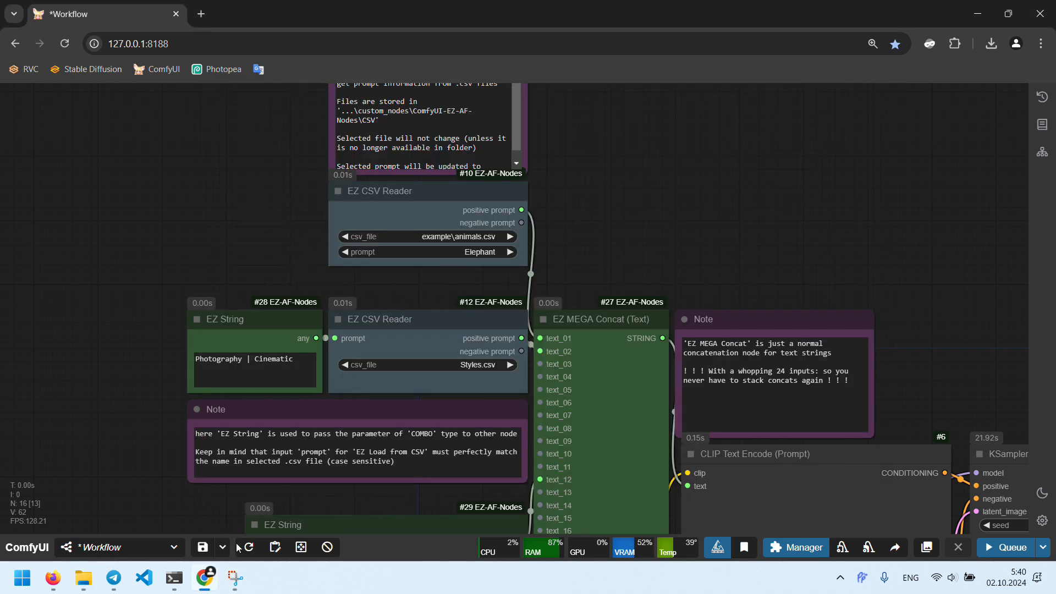
{"action": "left_click", "coordinate": [249, 547]}
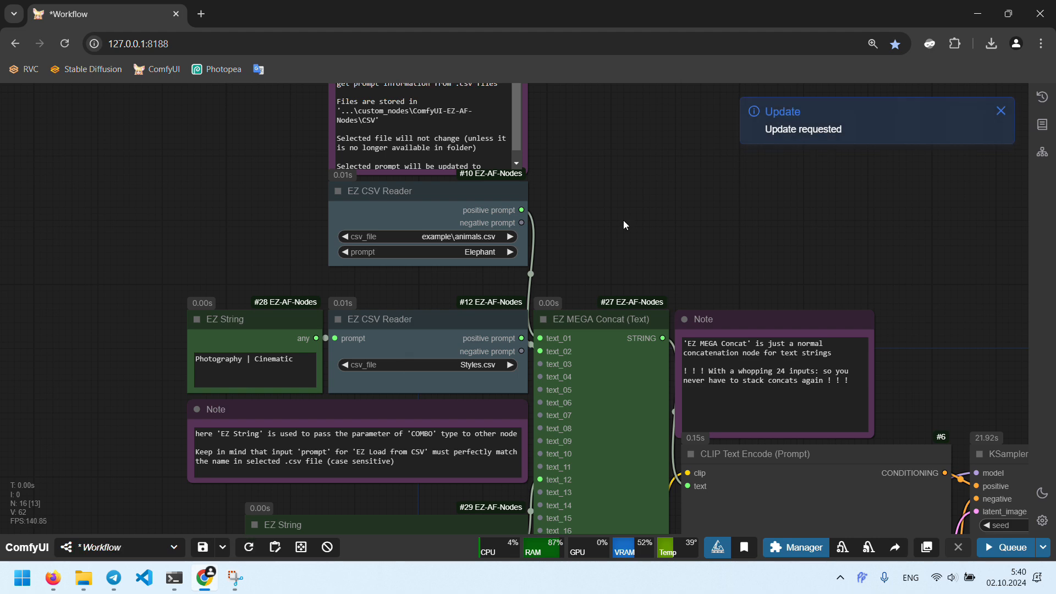
{"action": "left_click", "coordinate": [463, 237]}
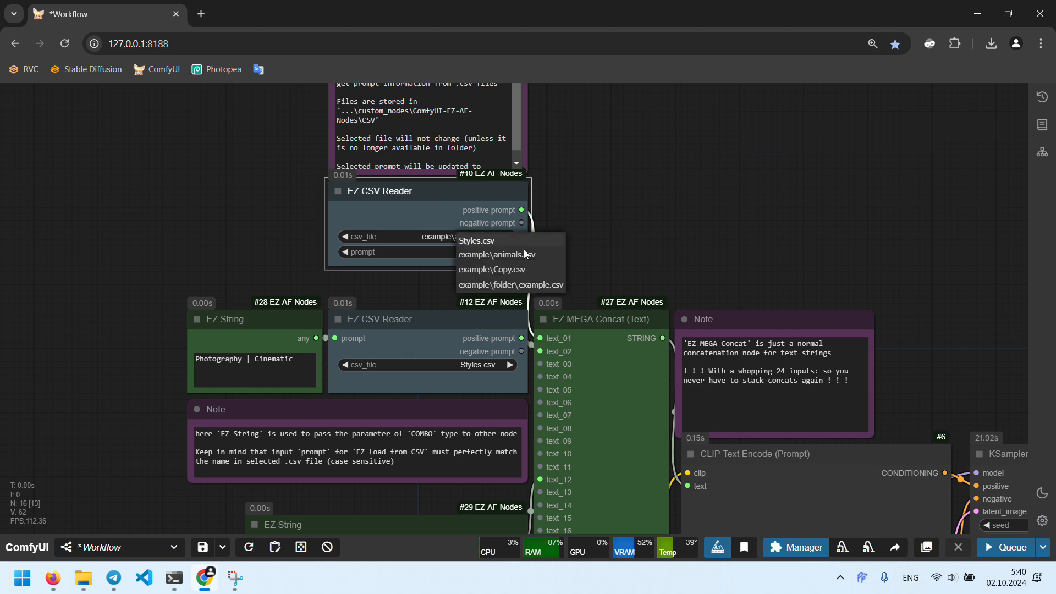
{"action": "left_click", "coordinate": [489, 286]}
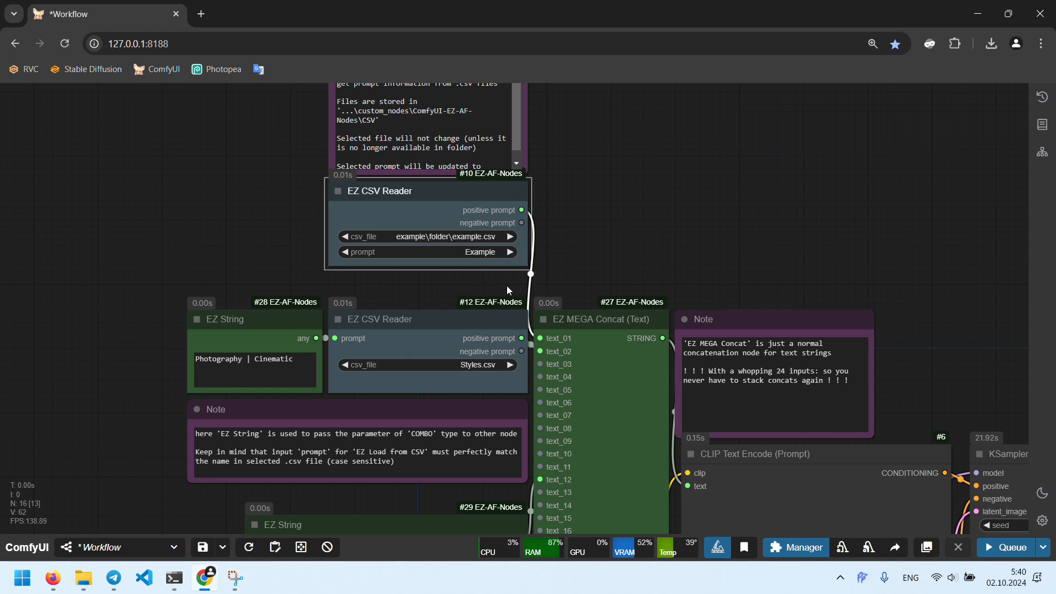
Step: Switch node #10's prompt to Wildcard example and back to Example
{"action": "left_click", "coordinate": [463, 256]}
{"action": "left_click", "coordinate": [484, 269]}
{"action": "left_click", "coordinate": [479, 252]}
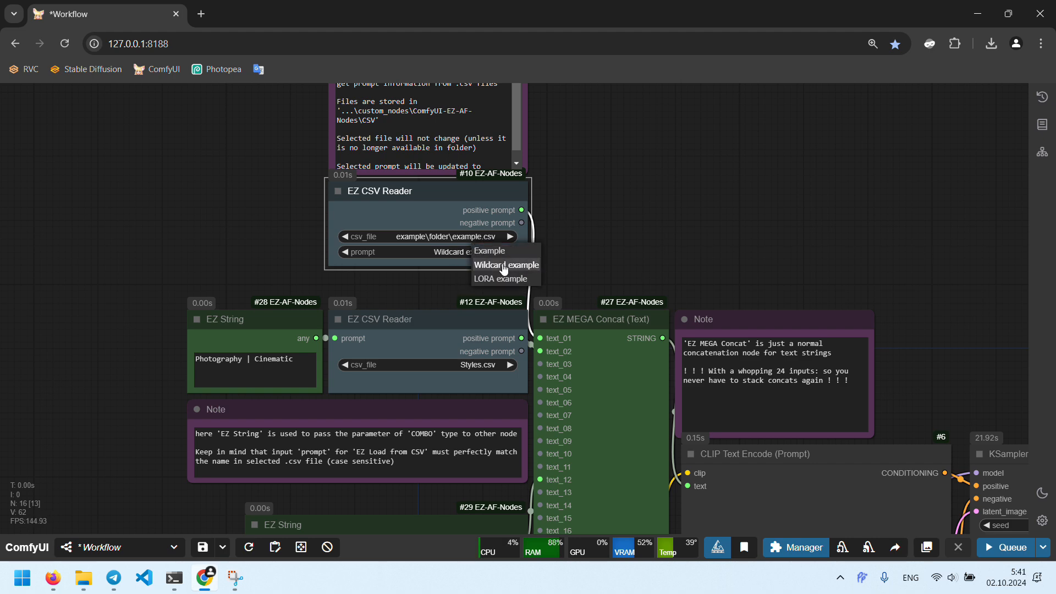
{"action": "left_click", "coordinate": [504, 265]}
Step: Open example.csv from the new folder in Excel, examine its name, prompt and negative_prompt columns, and close it without saving
{"action": "key", "text": "alt+Tab"}
{"action": "double_click", "coordinate": [399, 255]}
{"action": "double_click", "coordinate": [434, 219]}
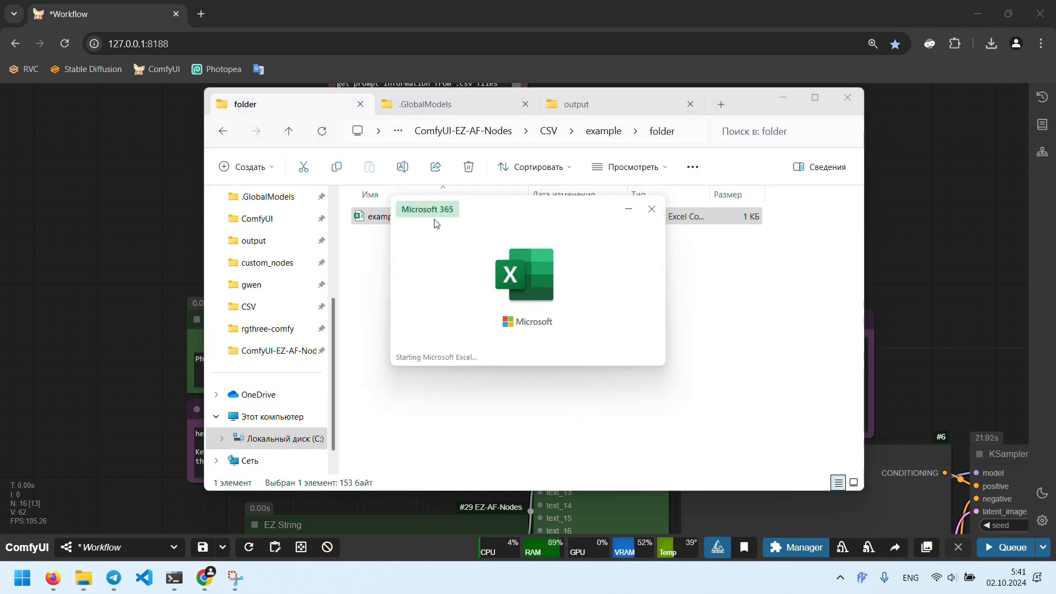
{"action": "left_click_drag", "start_coordinate": [62, 181], "coordinate": [275, 181]}
{"action": "left_click_drag", "start_coordinate": [320, 181], "coordinate": [360, 179]}
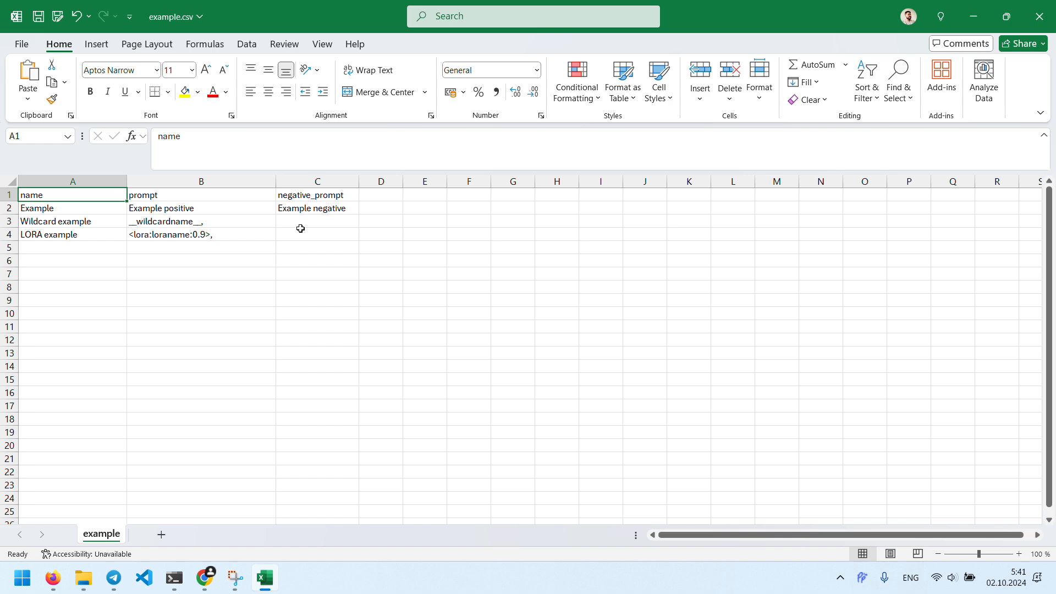
{"action": "left_click_drag", "start_coordinate": [331, 225], "coordinate": [308, 245]}
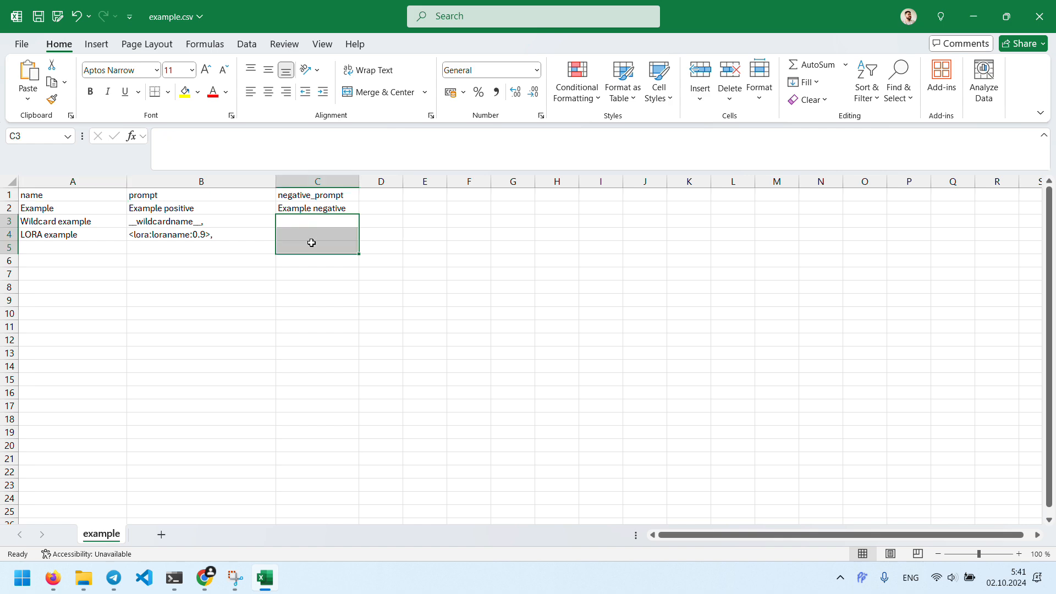
{"action": "key", "text": "alt+F4"}
{"action": "left_click", "coordinate": [677, 374]}
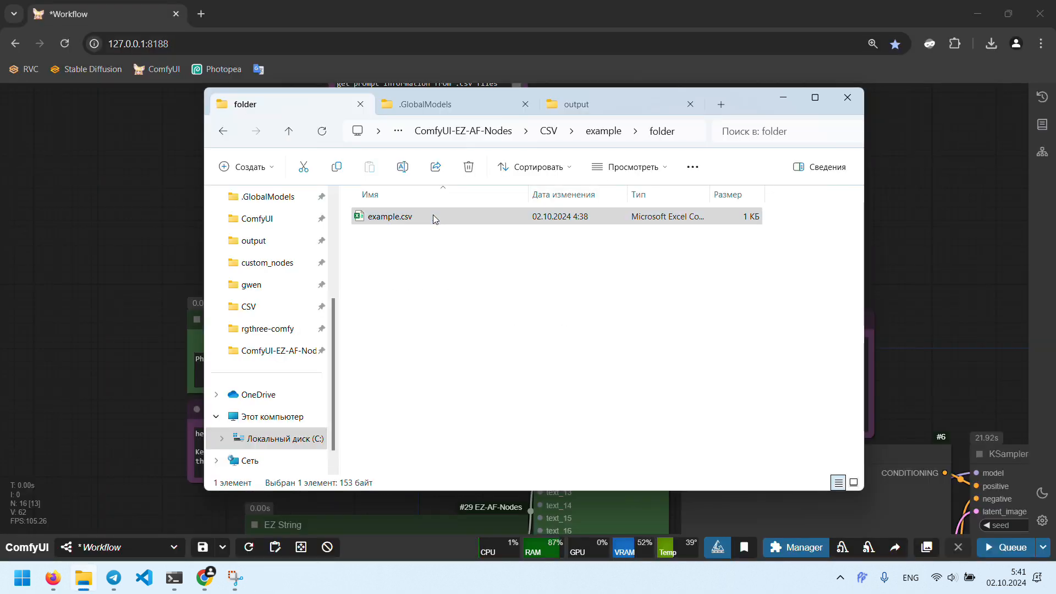
Step: Open example.csv in Notepad and highlight the semicolon ending the LORA example line
{"action": "right_click", "coordinate": [434, 217]}
{"action": "left_click", "coordinate": [495, 393]}
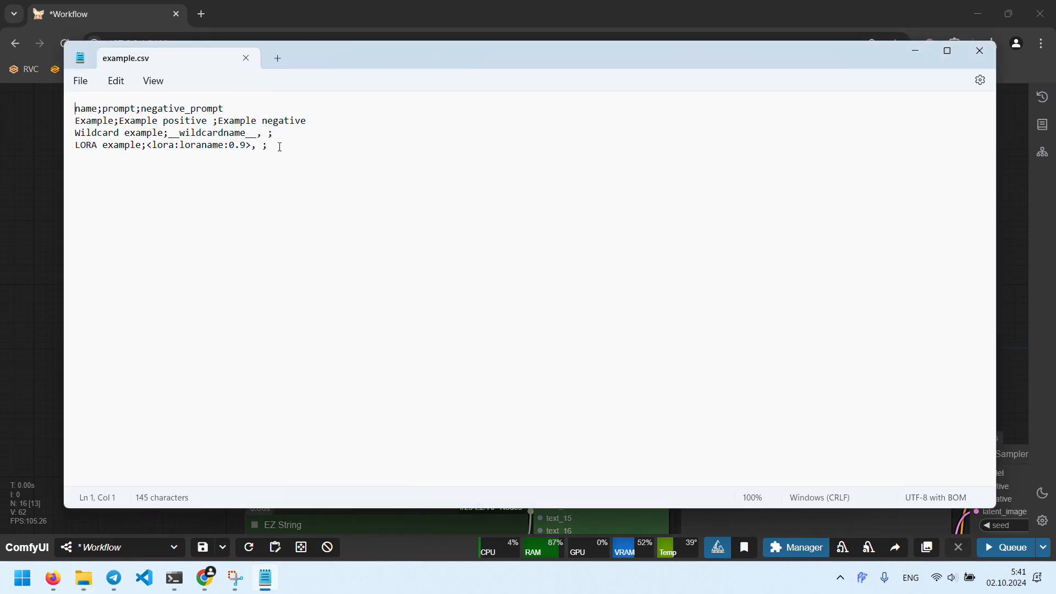
{"action": "left_click", "coordinate": [282, 145]}
{"action": "double_click", "coordinate": [267, 145]}
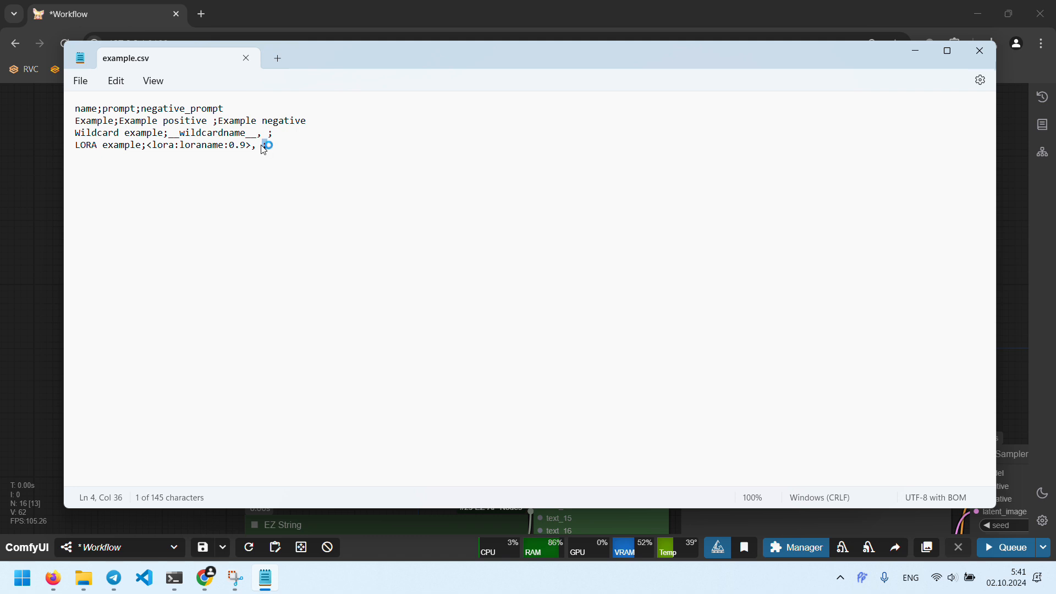
Step: Highlight the prompt text between the semicolons on the Wildcard example line, and close Notepad
{"action": "double_click", "coordinate": [270, 133]}
{"action": "left_click", "coordinate": [262, 137]}
{"action": "key", "text": "shift+Left"}
{"action": "key", "text": "shift+Left"}
{"action": "key", "text": "shift+Left"}
{"action": "key", "text": "shift+Left"}
{"action": "key", "text": "shift+Left"}
{"action": "key", "text": "shift+Left"}
{"action": "key", "text": "shift+Left"}
{"action": "key", "text": "shift+Left"}
{"action": "key", "text": "shift+Left"}
{"action": "key", "text": "shift+Left"}
{"action": "key", "text": "shift+Left"}
{"action": "key", "text": "shift+Left"}
{"action": "key", "text": "shift+Left"}
{"action": "key", "text": "shift+Left"}
{"action": "key", "text": "shift+Left"}
{"action": "key", "text": "shift+Left"}
{"action": "key", "text": "shift+Left"}
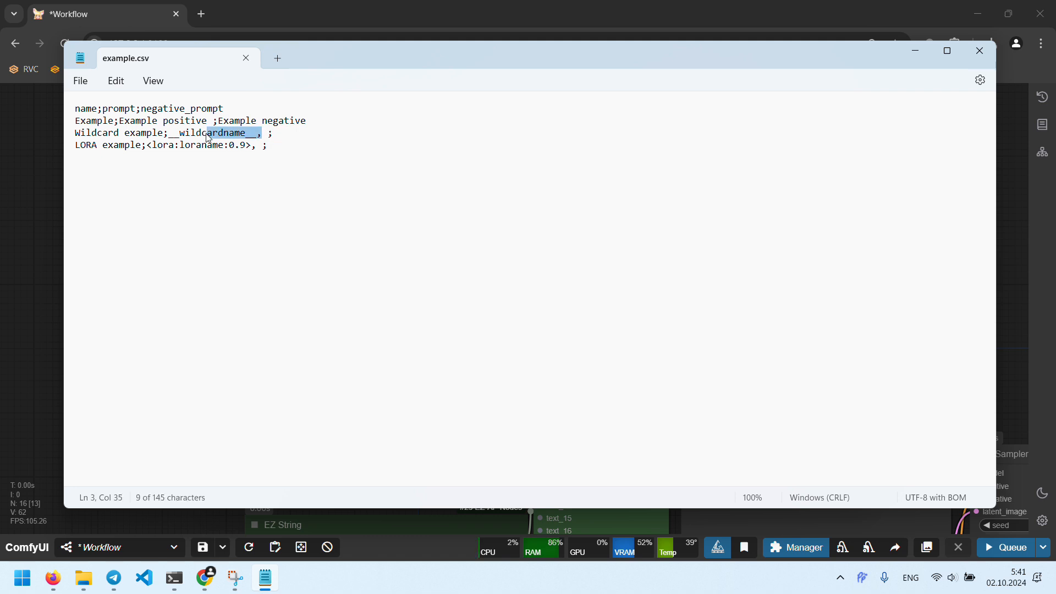
{"action": "key", "text": "shift+Right"}
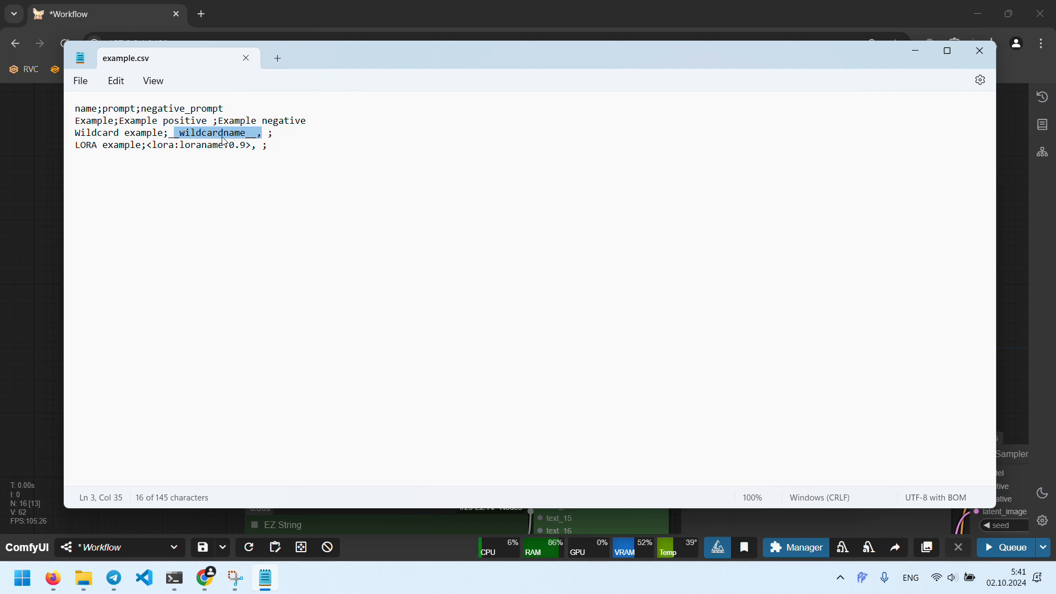
{"action": "key", "text": "alt+F4"}
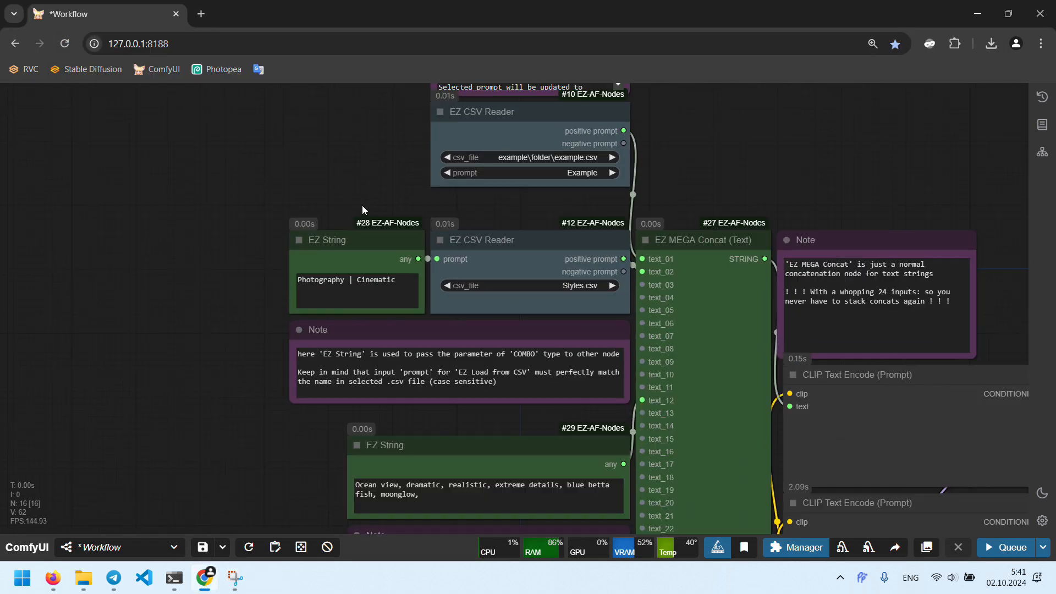
{"action": "scroll", "coordinate": [361, 193], "scroll_direction": "up", "scroll_amount": 2}
{"action": "scroll", "coordinate": [361, 190], "scroll_direction": "up", "scroll_amount": 1}
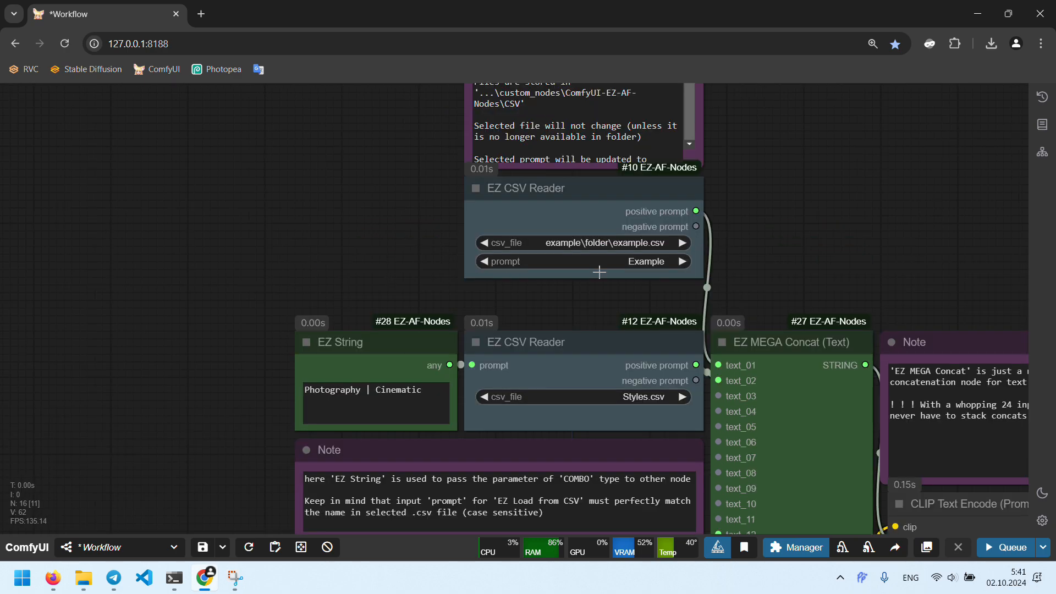
{"action": "left_click_drag", "start_coordinate": [773, 268], "coordinate": [778, 169]}
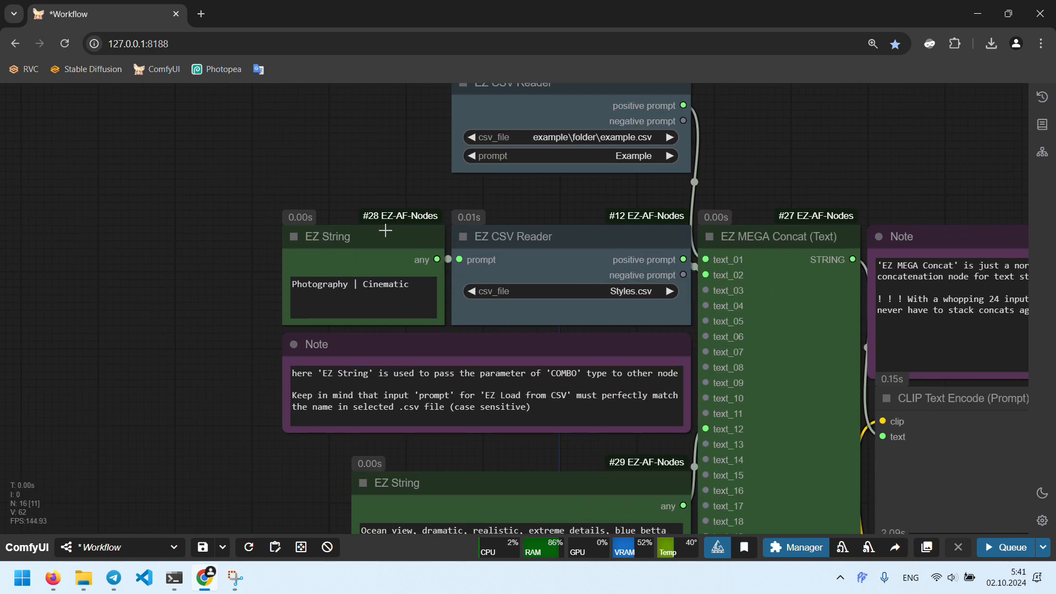
{"action": "left_click_drag", "start_coordinate": [385, 230], "coordinate": [385, 273]}
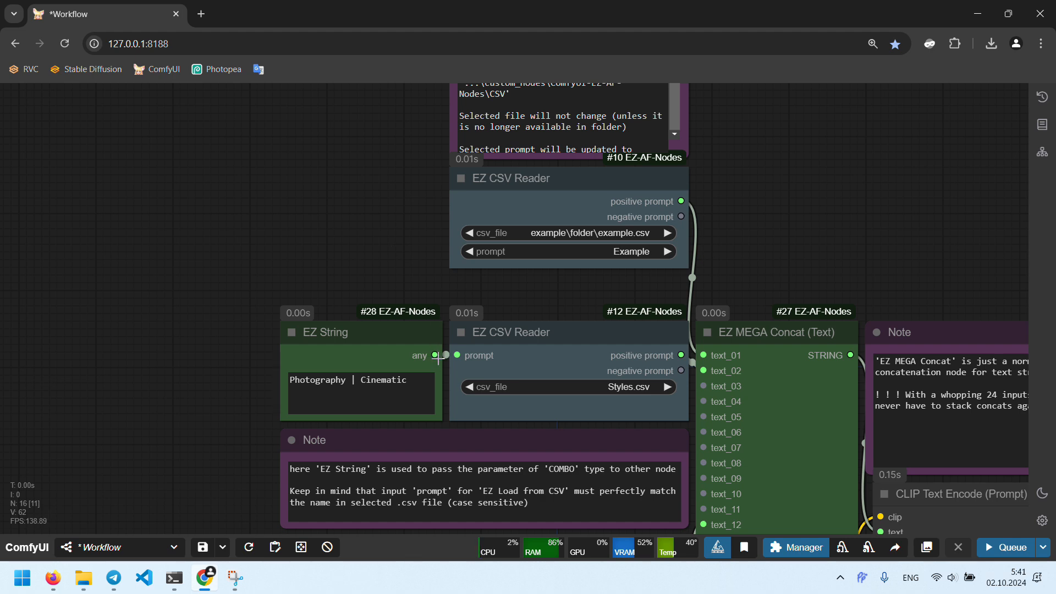
{"action": "scroll", "coordinate": [396, 236], "scroll_direction": "up", "scroll_amount": 2}
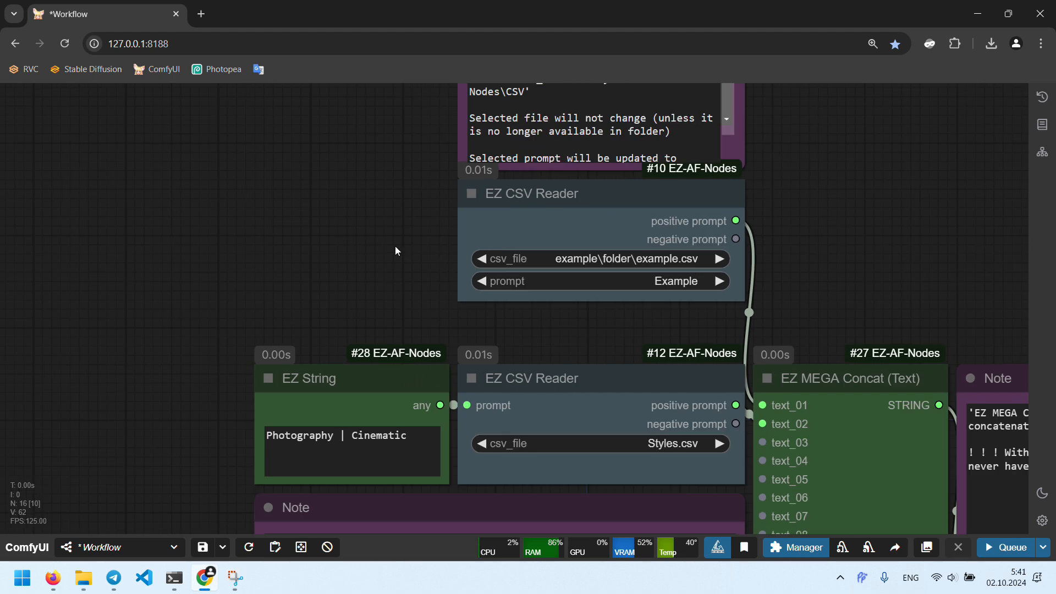
{"action": "left_click", "coordinate": [618, 198]}
{"action": "right_click", "coordinate": [631, 187]}
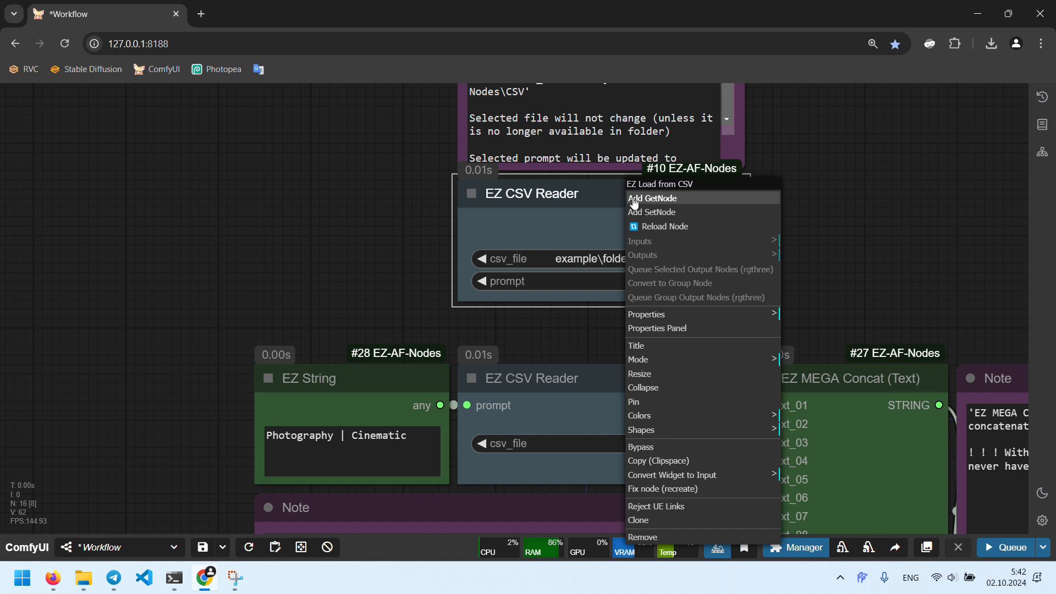
{"action": "left_click", "coordinate": [820, 164]}
{"action": "left_click", "coordinate": [643, 231]}
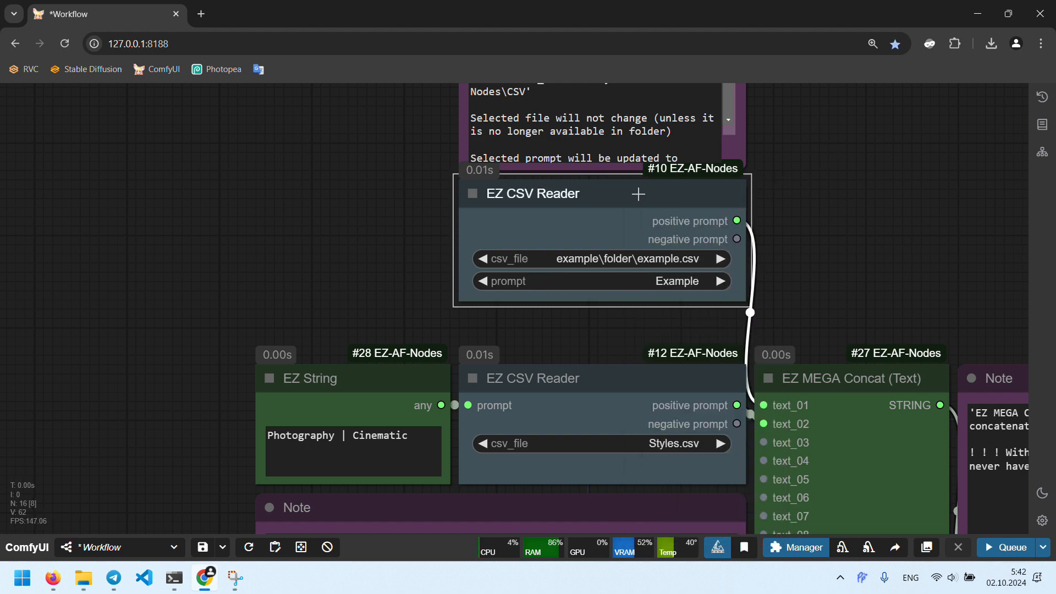
{"action": "right_click", "coordinate": [608, 193]}
{"action": "left_click", "coordinate": [782, 227]}
{"action": "left_click", "coordinate": [619, 199]}
Step: Refresh the ComfyUI node definitions and check the prompt choices of node #10
{"action": "left_click", "coordinate": [248, 547]}
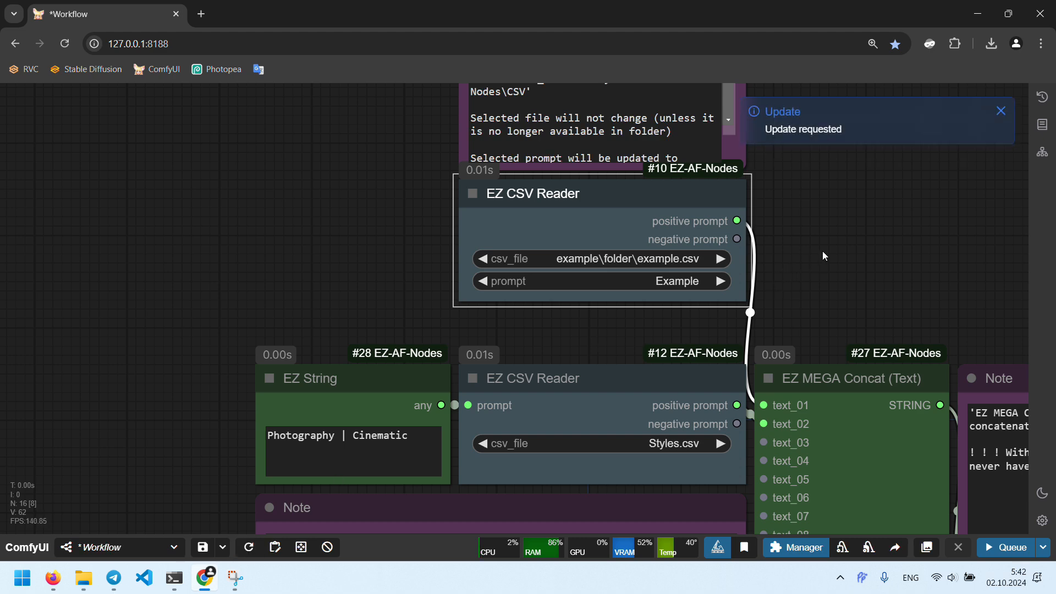
{"action": "left_click", "coordinate": [682, 280]}
{"action": "left_click", "coordinate": [781, 237]}
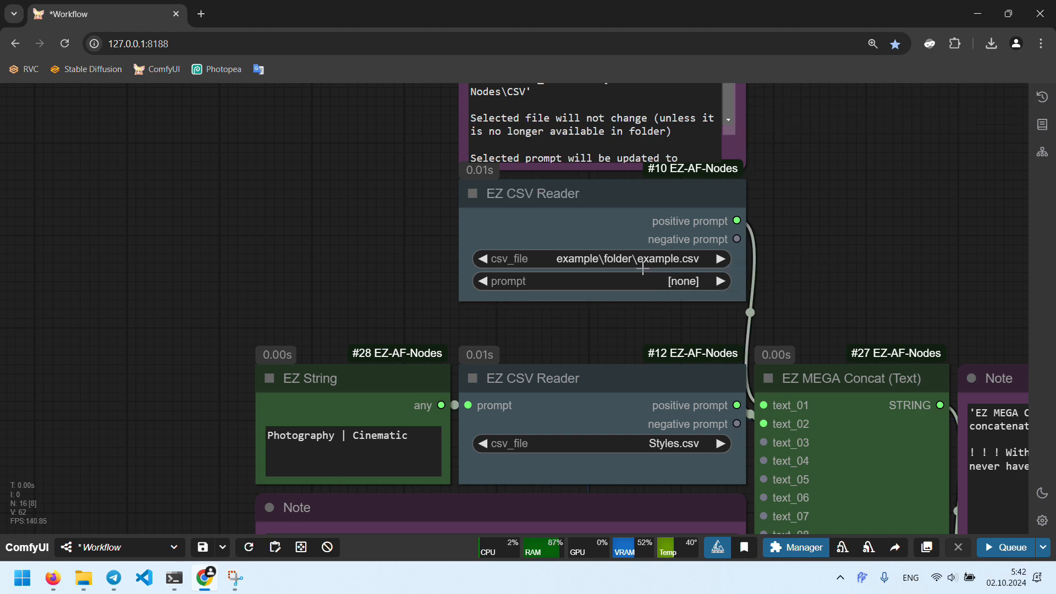
Step: Load example\Copy.csv in node #10, view its prompt list, and switch back to example\folder\example.csv
{"action": "left_click", "coordinate": [642, 266]}
{"action": "left_click", "coordinate": [685, 289]}
{"action": "left_click", "coordinate": [688, 281]}
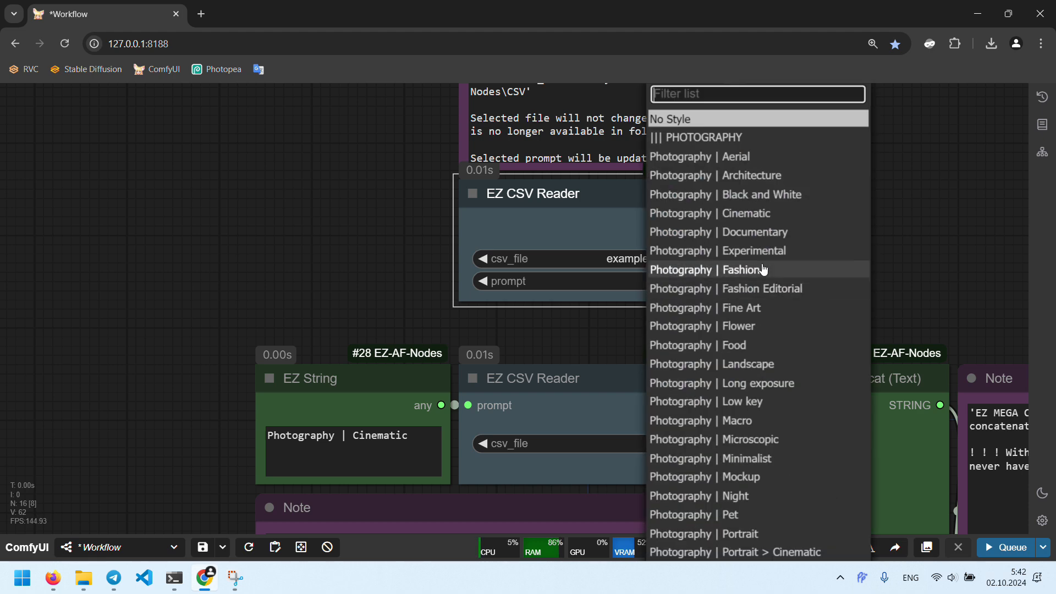
{"action": "left_click", "coordinate": [613, 260]}
{"action": "left_click", "coordinate": [688, 318]}
Step: Convert the prompt widget of the upper EZ CSV Reader node (#10) to an input
{"action": "scroll", "coordinate": [796, 261], "scroll_direction": "up", "scroll_amount": 2}
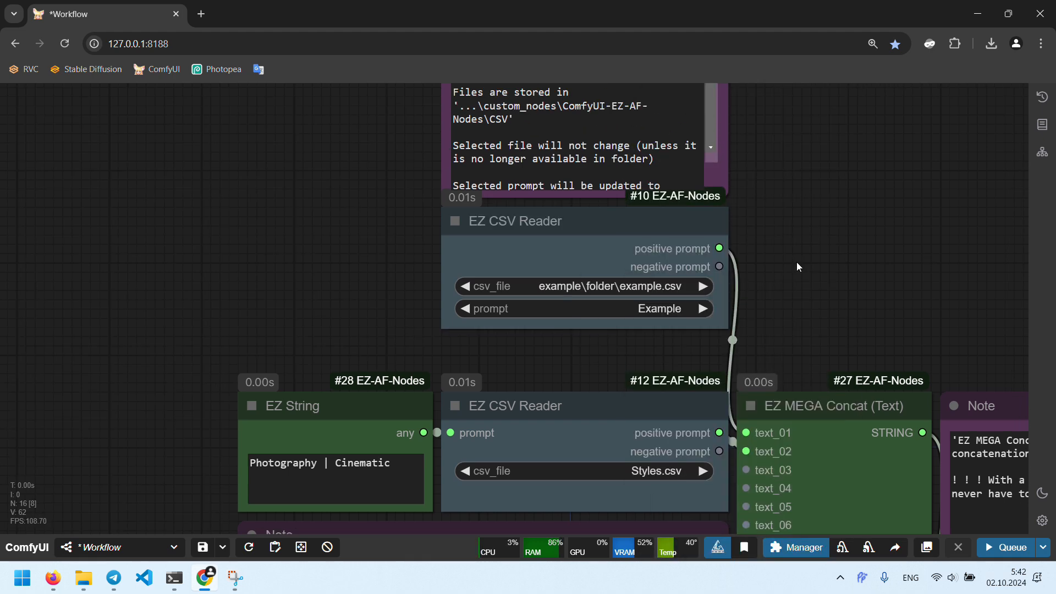
{"action": "left_click", "coordinate": [594, 234]}
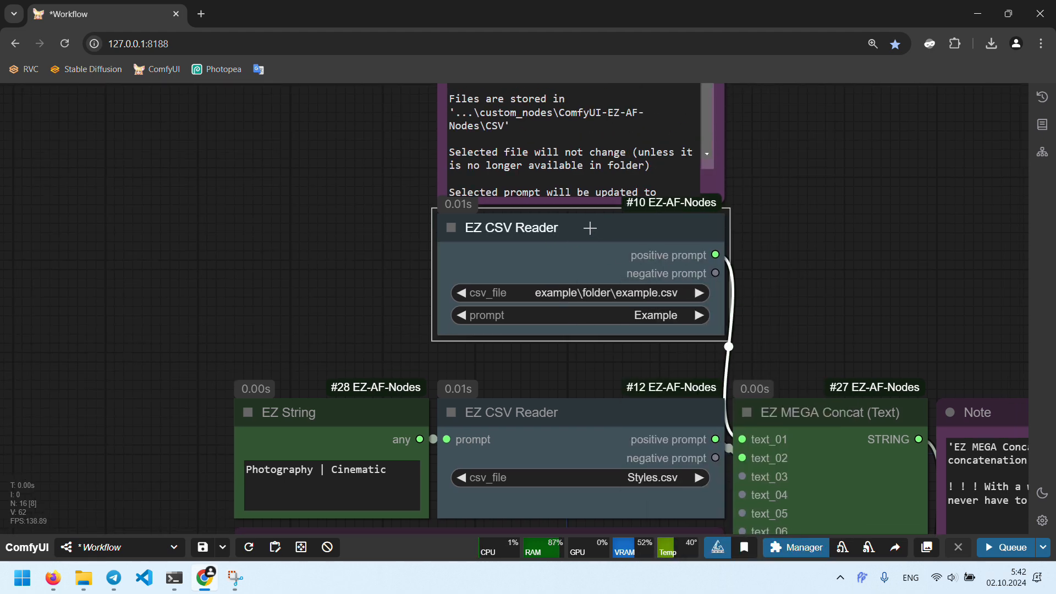
{"action": "right_click", "coordinate": [590, 228]}
{"action": "left_click", "coordinate": [681, 484]}
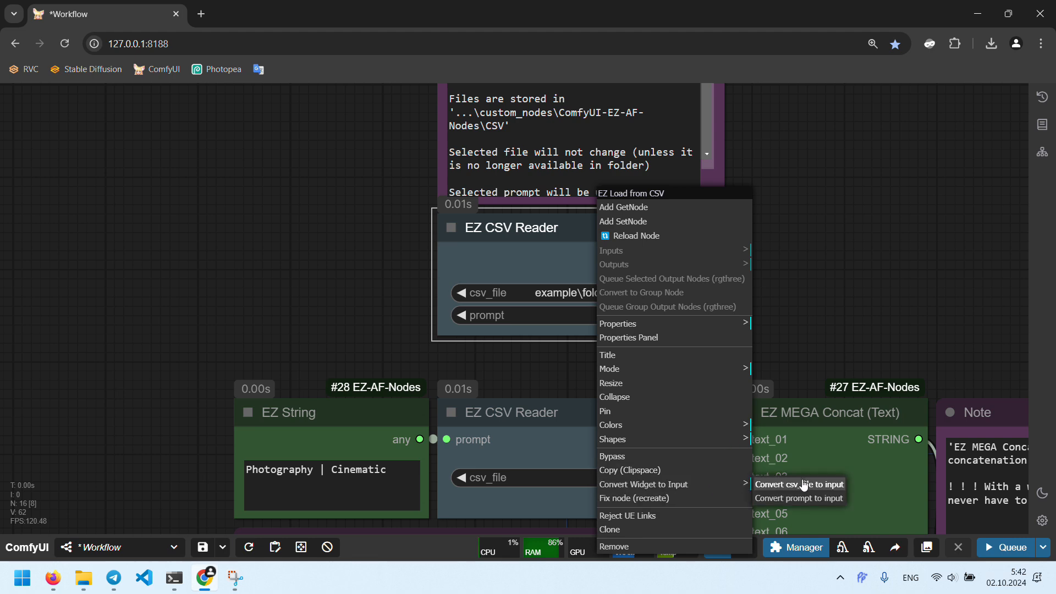
{"action": "left_click", "coordinate": [804, 498]}
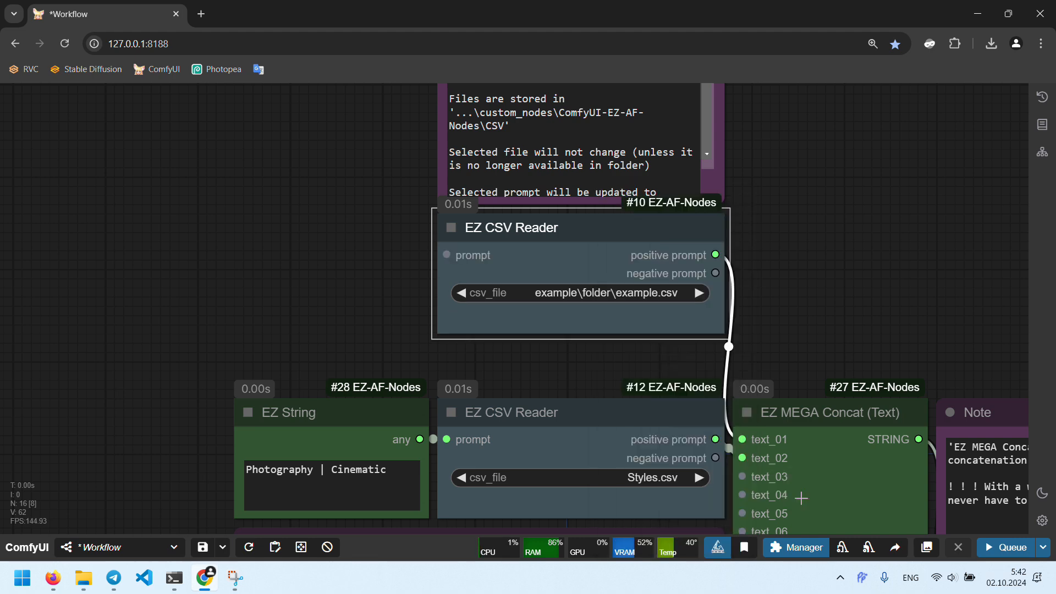
{"action": "left_click_drag", "start_coordinate": [341, 276], "coordinate": [415, 291]}
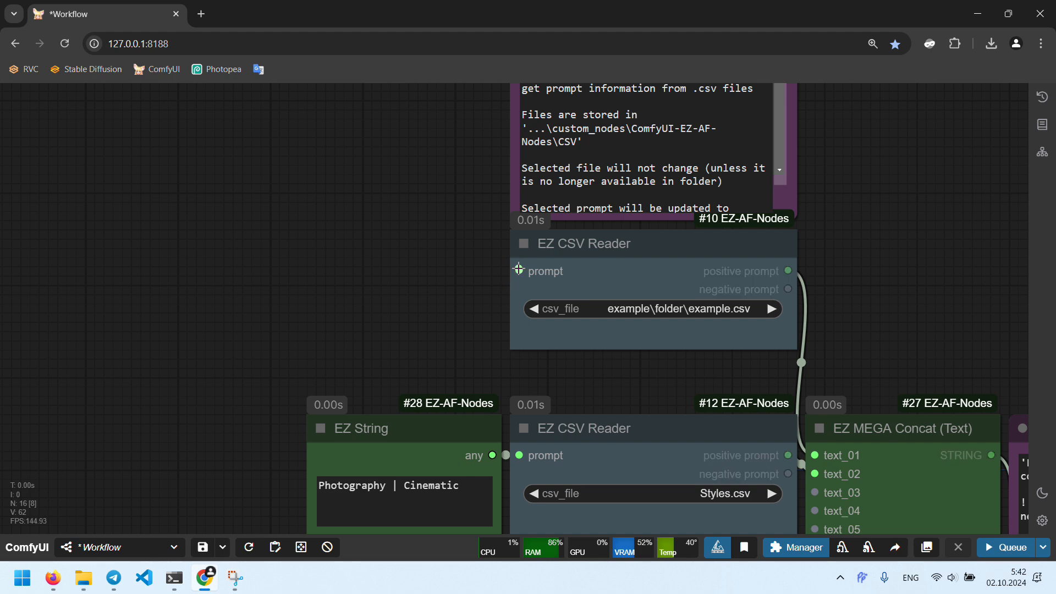
Step: Try to feed the prompt input of EZ CSV Reader node #10 from a Primitive node
{"action": "left_click_drag", "start_coordinate": [518, 270], "coordinate": [353, 245]}
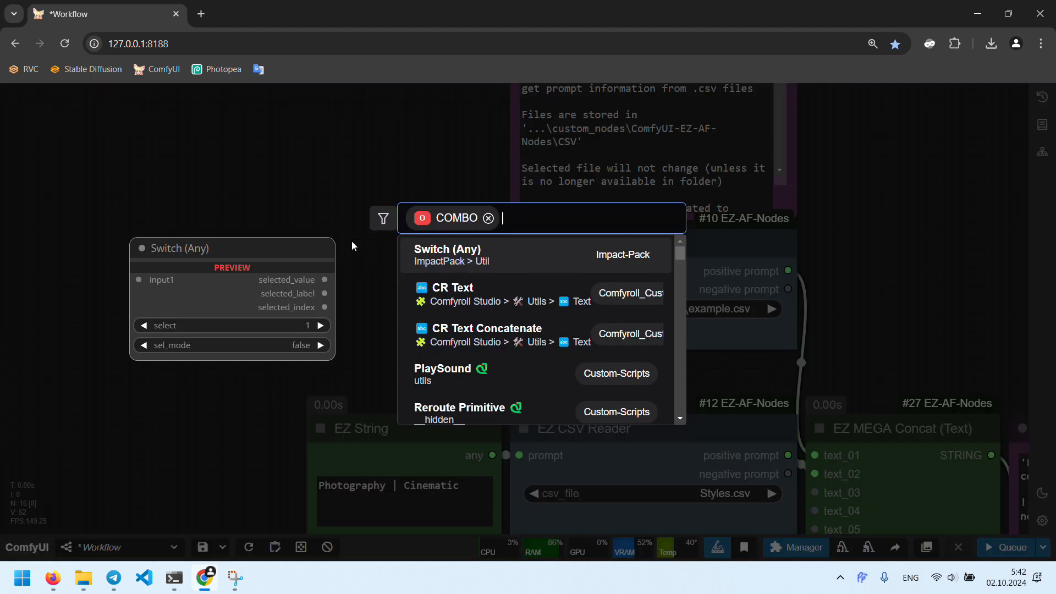
{"action": "type", "text": "pr"}
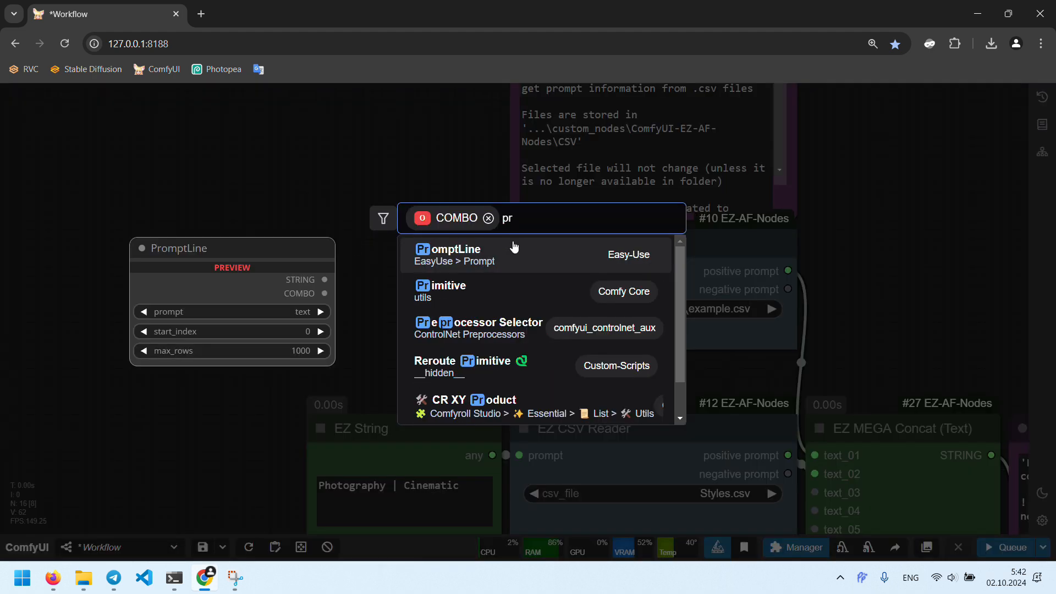
{"action": "left_click", "coordinate": [495, 291]}
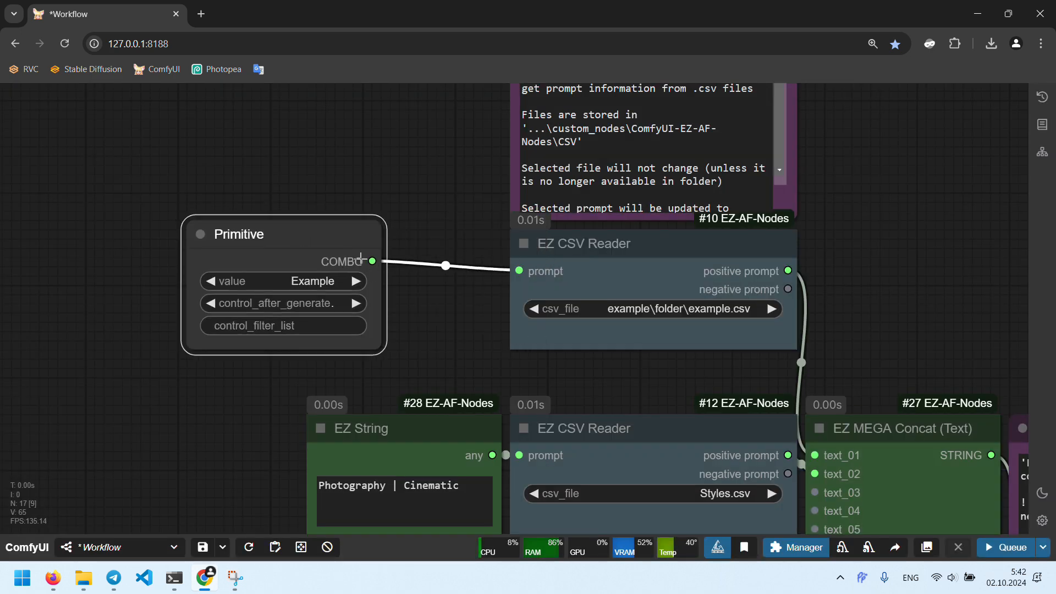
{"action": "left_click_drag", "start_coordinate": [347, 231], "coordinate": [319, 213]}
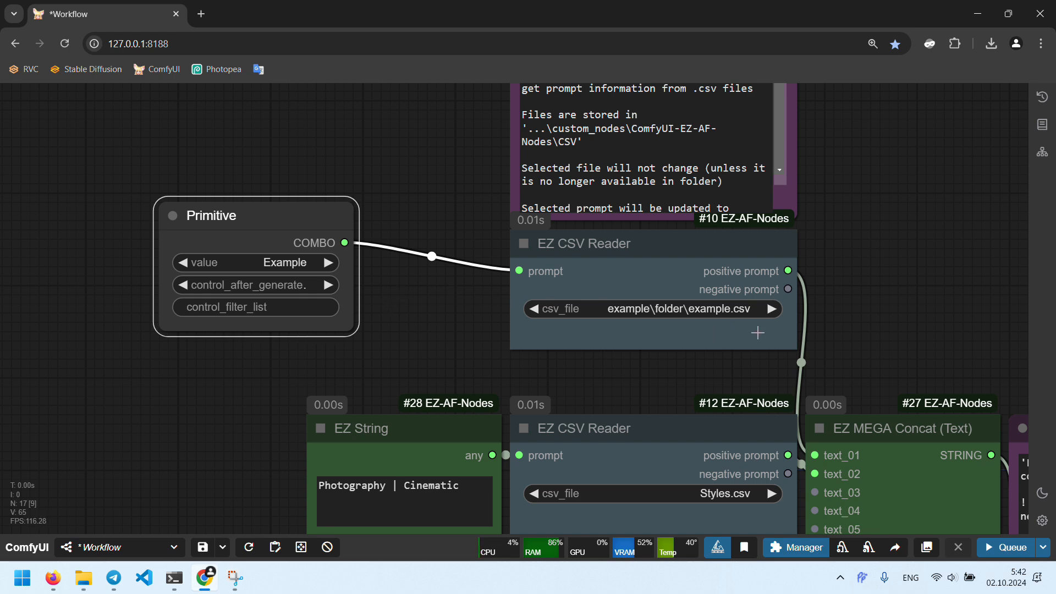
{"action": "left_click_drag", "start_coordinate": [345, 320], "coordinate": [456, 320]}
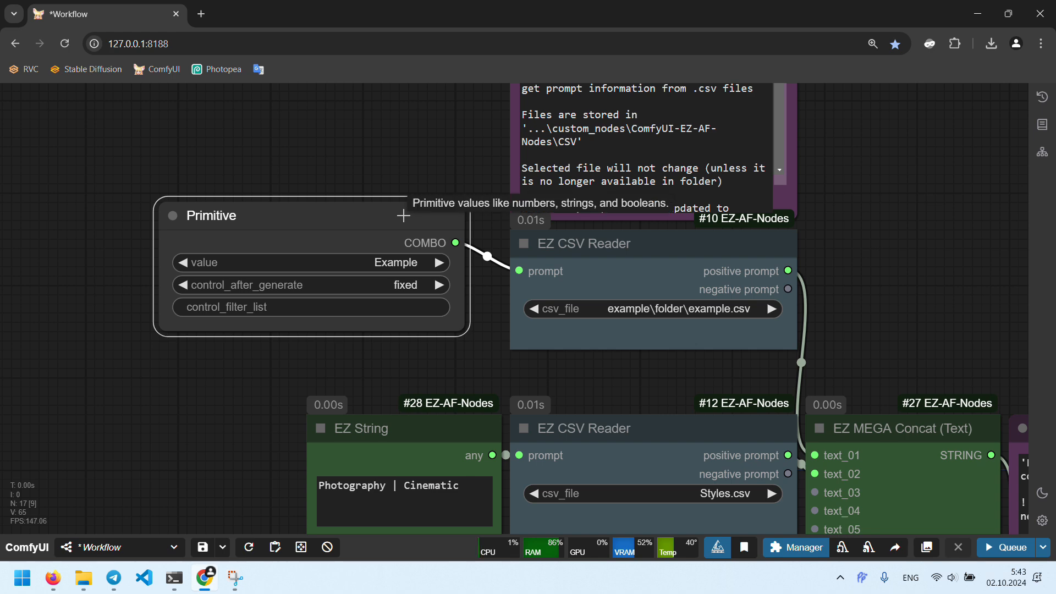
{"action": "key", "text": "Delete"}
Step: Duplicate the EZ String node #28 and place the copy beside EZ CSV Reader node #10
{"action": "left_click", "coordinate": [384, 427]}
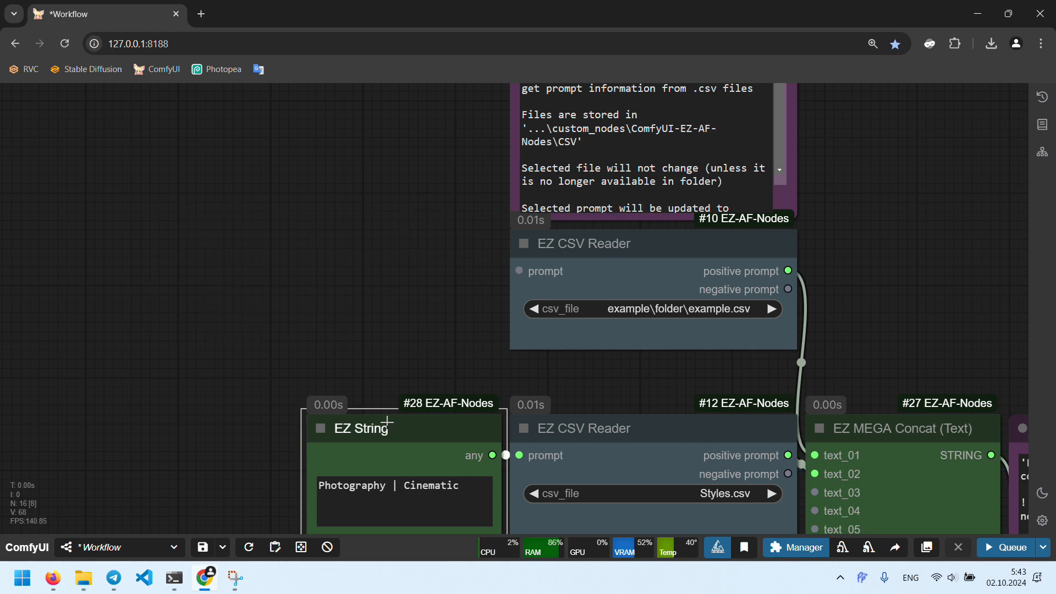
{"action": "key", "text": "ctrl+c"}
{"action": "key", "text": "ctrl+v"}
{"action": "left_click_drag", "start_coordinate": [481, 402], "coordinate": [241, 230]}
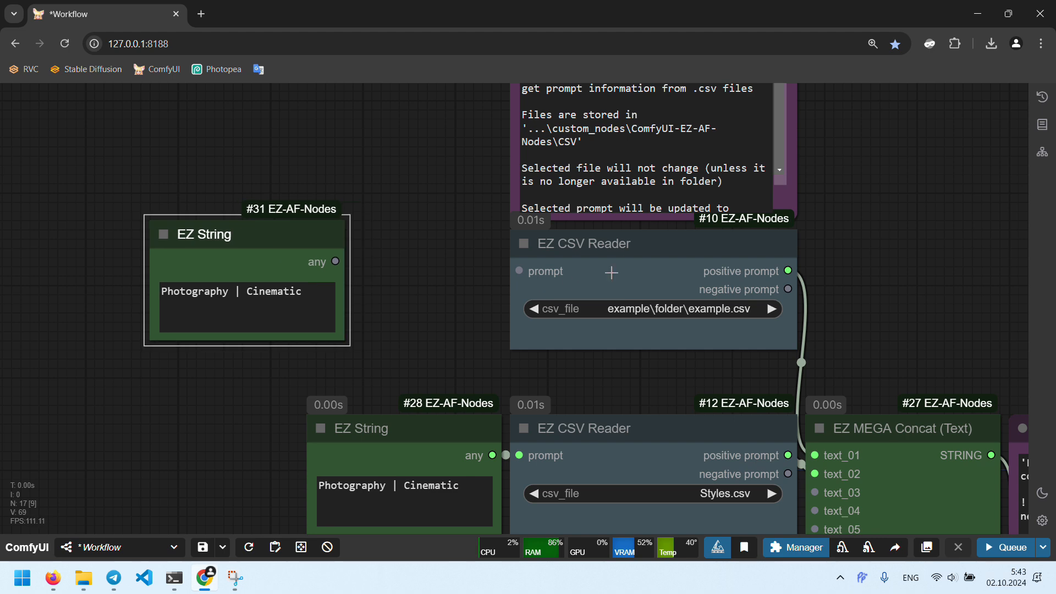
Step: Set the copied EZ String node's text to Example and connect its output to the prompt input of node #10
{"action": "left_click", "coordinate": [192, 300]}
{"action": "key", "text": "ctrl+a"}
{"action": "key", "text": "ctrl+v"}
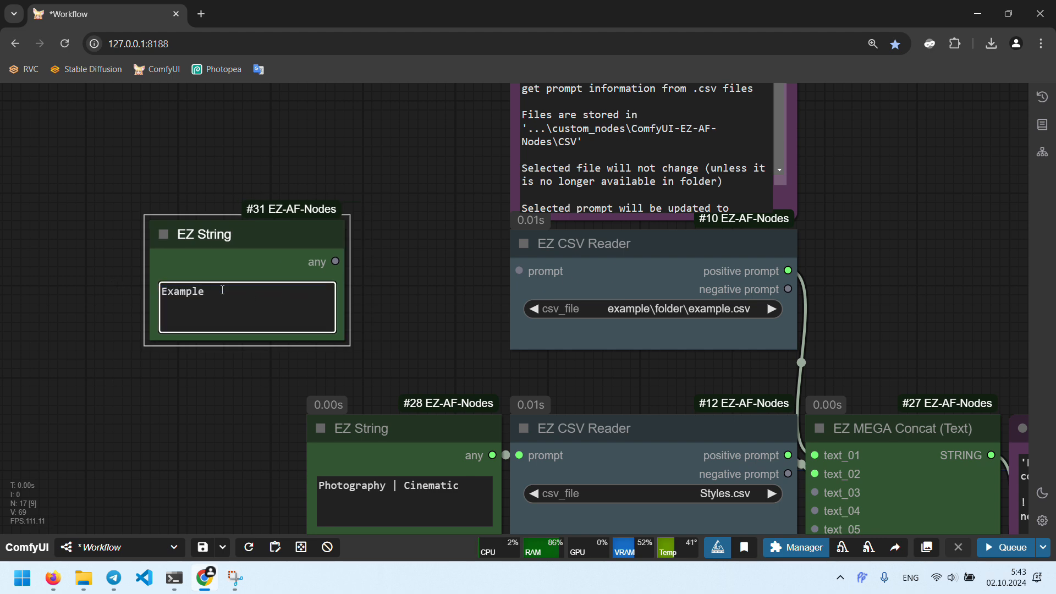
{"action": "left_click_drag", "start_coordinate": [300, 229], "coordinate": [382, 238]}
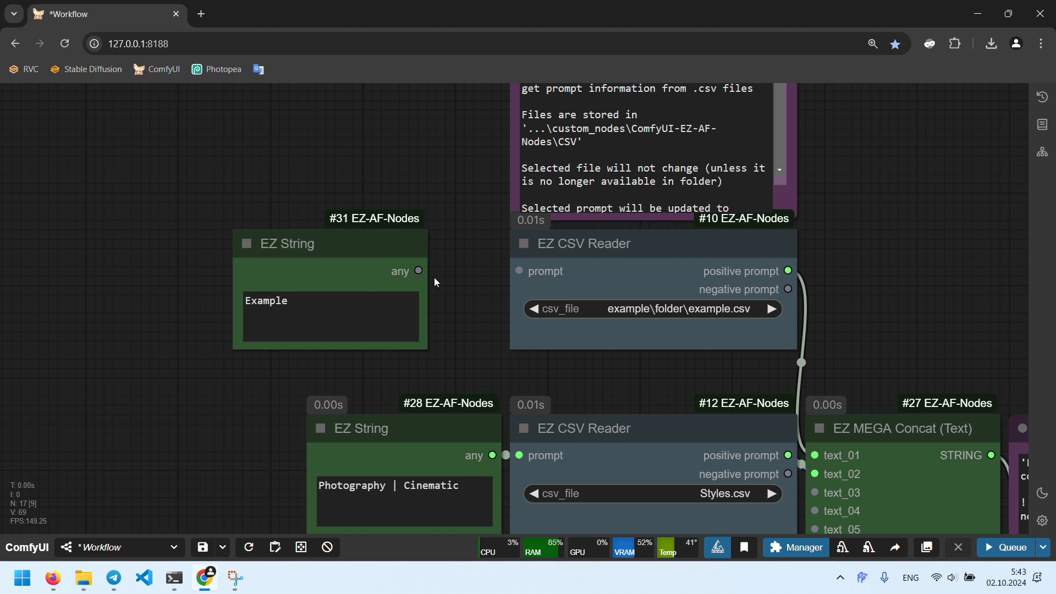
{"action": "left_click_drag", "start_coordinate": [422, 269], "coordinate": [518, 270]}
Step: Attach a Show Text node to the positive prompt output of node #10 and run the workflow
{"action": "left_click_drag", "start_coordinate": [894, 230], "coordinate": [586, 250]}
{"action": "left_click_drag", "start_coordinate": [480, 290], "coordinate": [752, 225]}
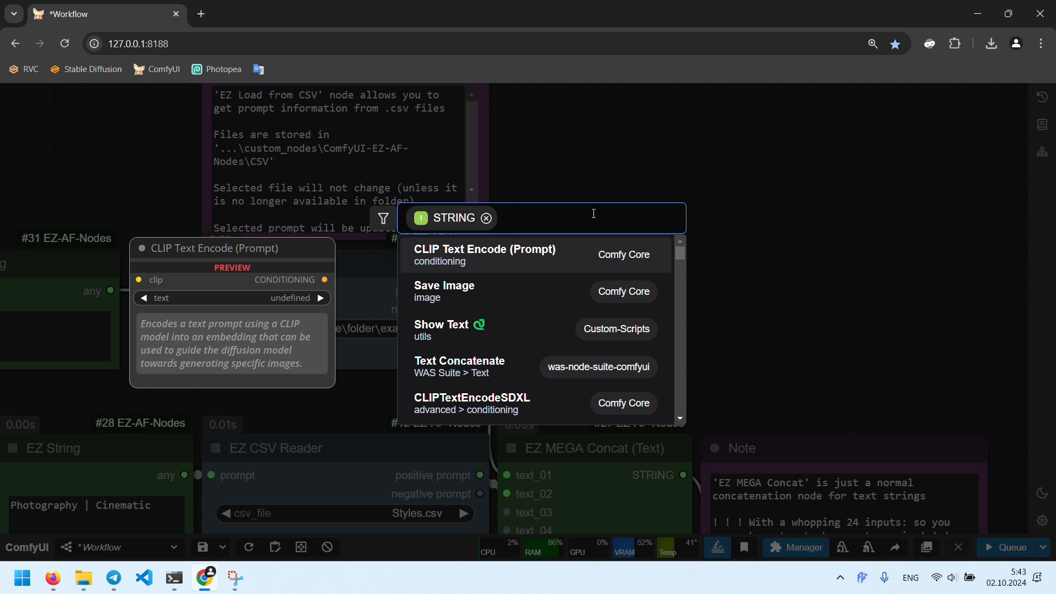
{"action": "type", "text": "sho"}
{"action": "key", "text": "Return"}
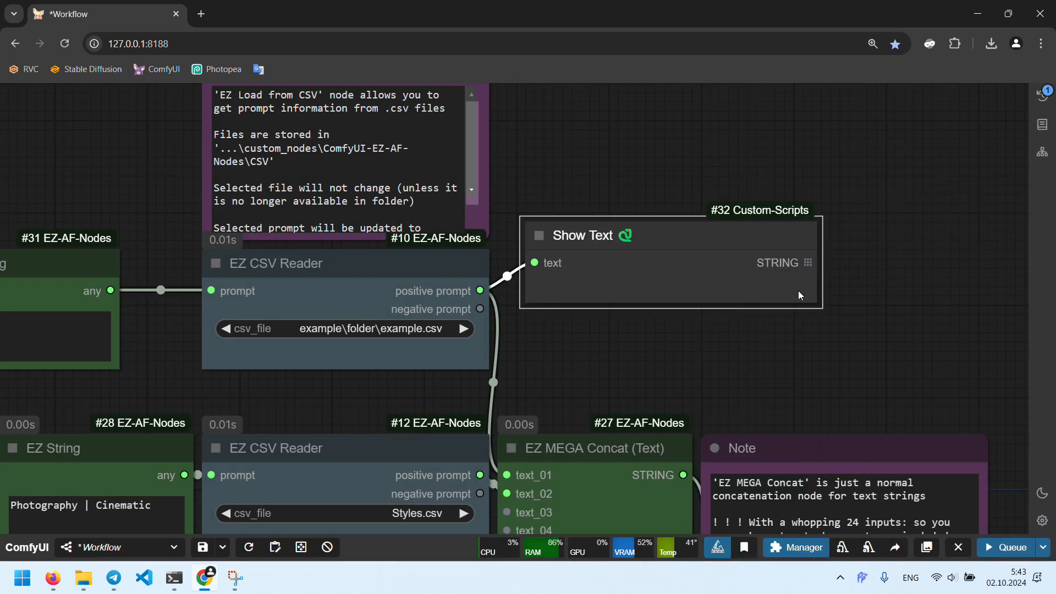
{"action": "key", "text": "ctrl+Return"}
{"action": "scroll", "coordinate": [656, 183], "scroll_direction": "down", "scroll_amount": 2}
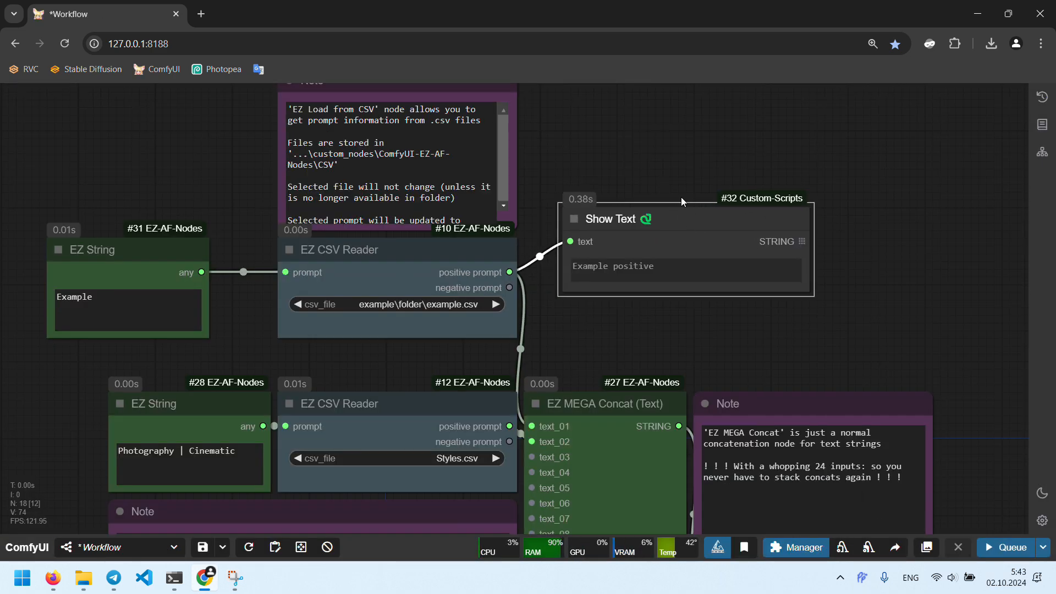
Step: Open example.csv in Excel, check the Example row's prompt in a widened column B, and close it without saving
{"action": "left_click", "coordinate": [84, 577]}
{"action": "double_click", "coordinate": [287, 228]}
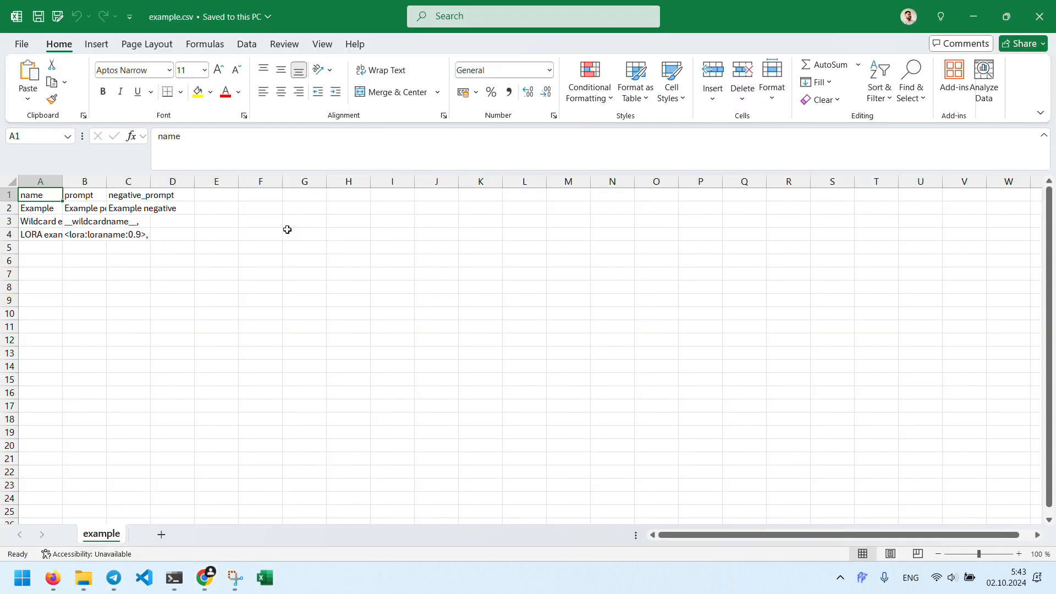
{"action": "left_click_drag", "start_coordinate": [106, 182], "coordinate": [242, 182]}
{"action": "left_click", "coordinate": [116, 213]}
{"action": "left_click", "coordinate": [1039, 16]}
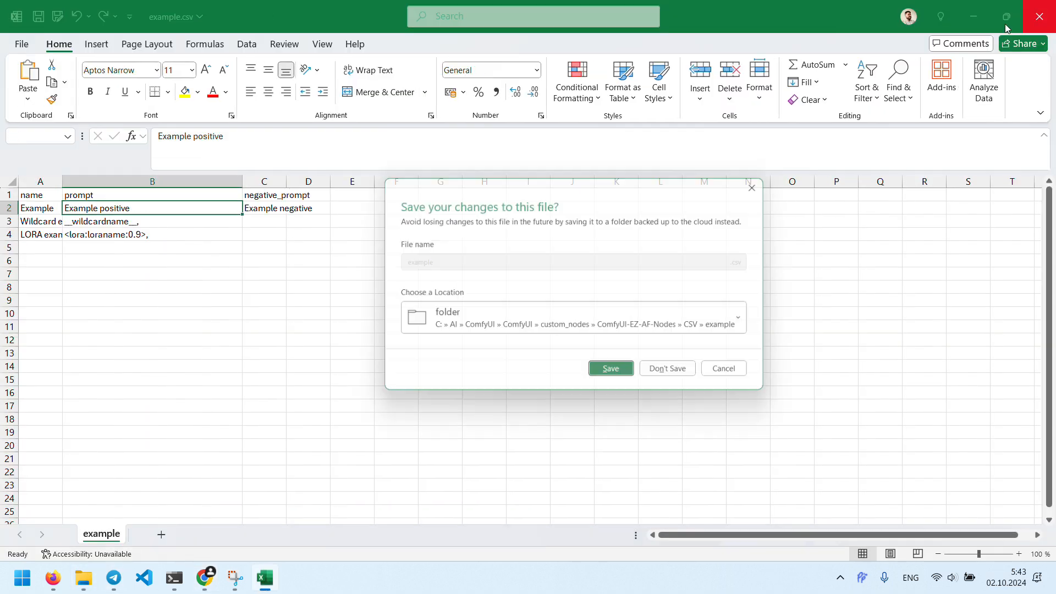
{"action": "left_click", "coordinate": [665, 368]}
Step: Load Styles.csv in EZ CSV Reader node #10 and queue only the selected Show Text output node
{"action": "scroll", "coordinate": [594, 278], "scroll_direction": "up", "scroll_amount": 3}
{"action": "left_click_drag", "start_coordinate": [566, 276], "coordinate": [628, 176]}
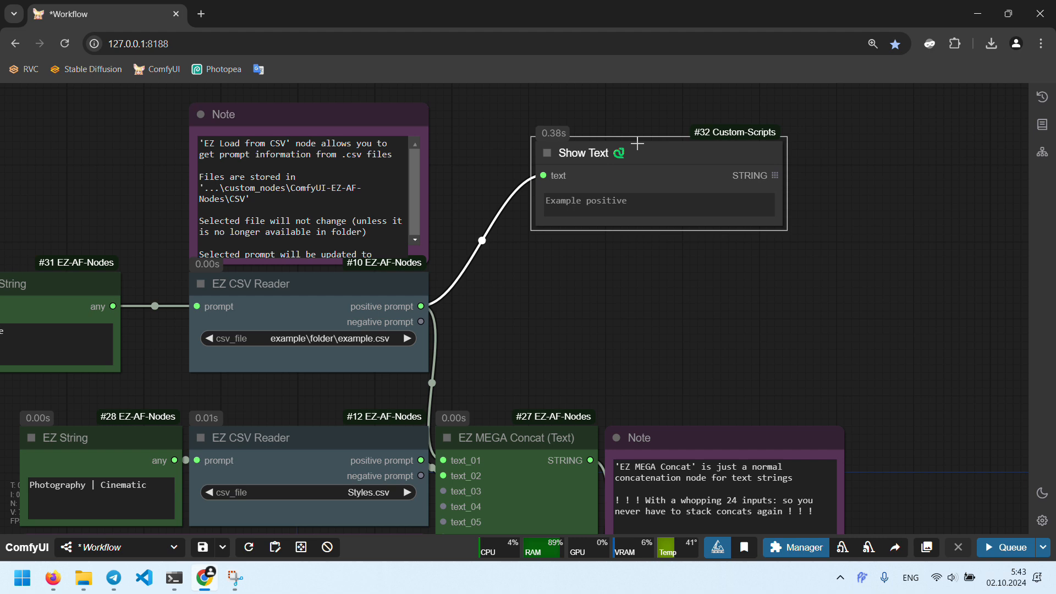
{"action": "left_click", "coordinate": [352, 341]}
{"action": "left_click", "coordinate": [378, 344]}
{"action": "left_click", "coordinate": [379, 342]}
{"action": "left_click_drag", "start_coordinate": [462, 325], "coordinate": [548, 332]}
{"action": "right_click", "coordinate": [775, 158]}
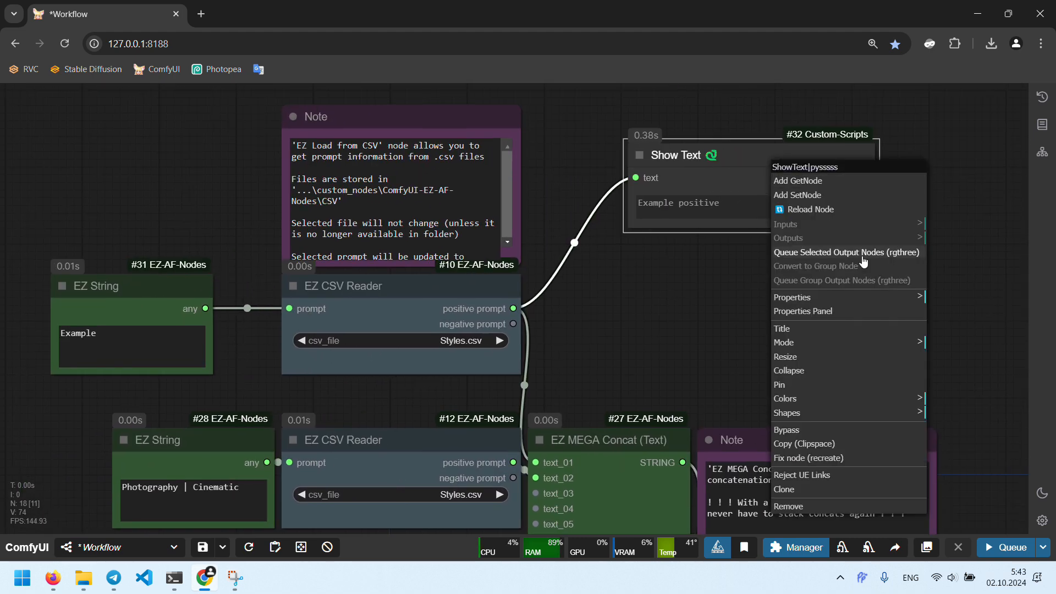
{"action": "left_click", "coordinate": [850, 252]}
{"action": "left_click", "coordinate": [606, 204]}
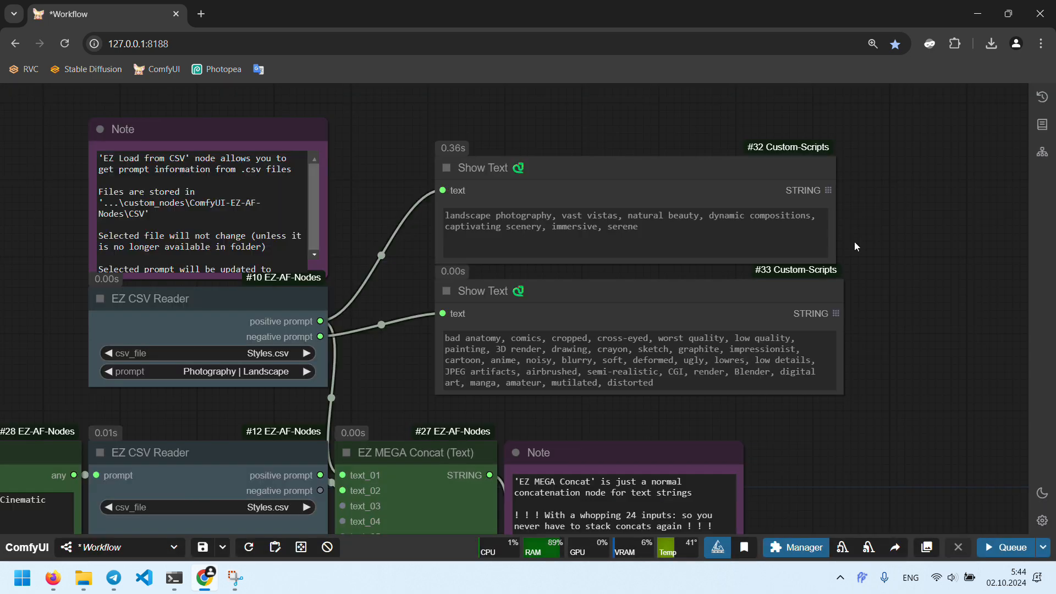
Step: Examine the prompt texts in the two Show Text nodes and the inputs and settings of the EZ MEGA Concat (Text) node
{"action": "left_click_drag", "start_coordinate": [854, 242], "coordinate": [935, 242]}
{"action": "left_click", "coordinate": [794, 252]}
{"action": "left_click", "coordinate": [605, 119], "text": "shift"}
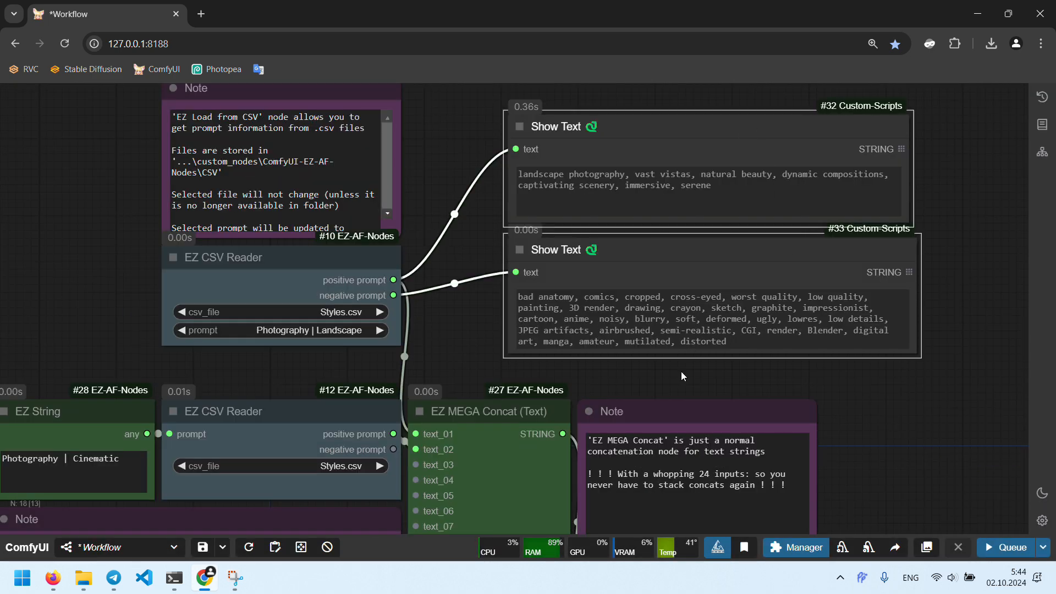
{"action": "left_click_drag", "start_coordinate": [483, 457], "coordinate": [464, 375]}
{"action": "left_click", "coordinate": [545, 150]}
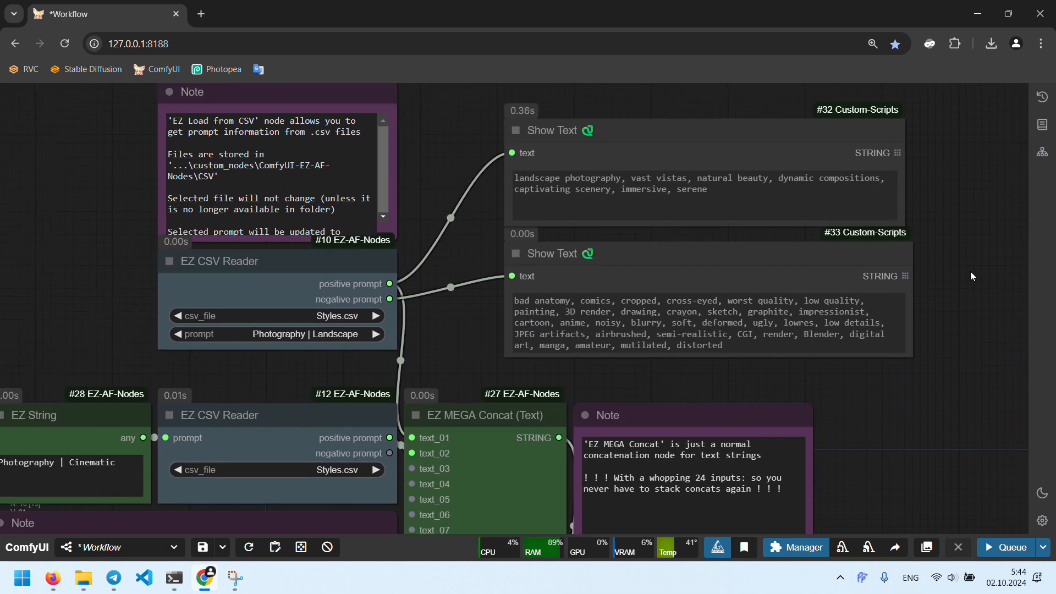
{"action": "left_click_drag", "start_coordinate": [930, 290], "coordinate": [806, 175]}
{"action": "left_click_drag", "start_coordinate": [434, 385], "coordinate": [610, 250]}
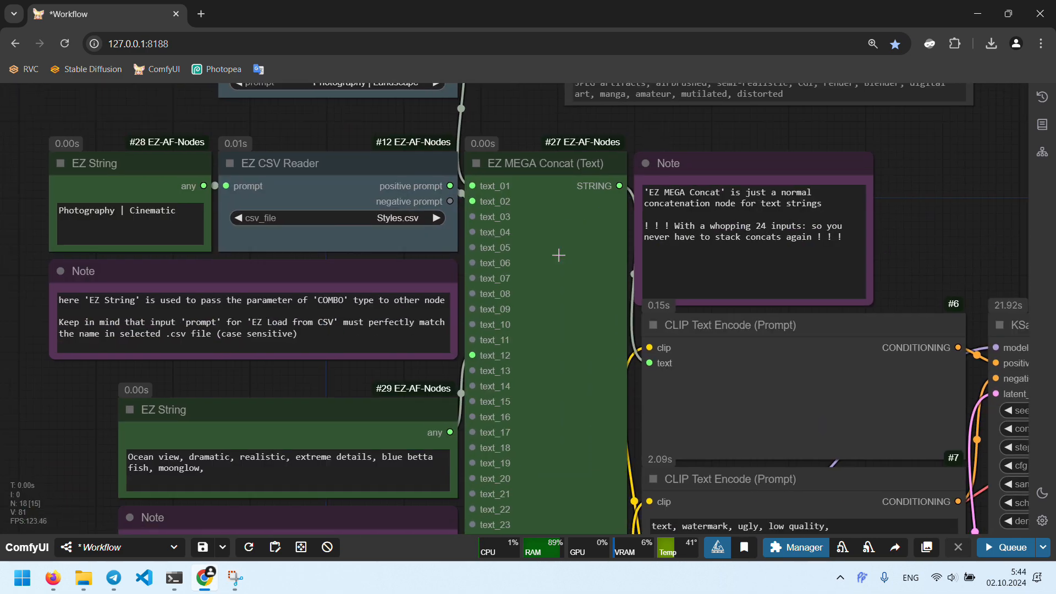
{"action": "left_click_drag", "start_coordinate": [555, 450], "coordinate": [514, 363]}
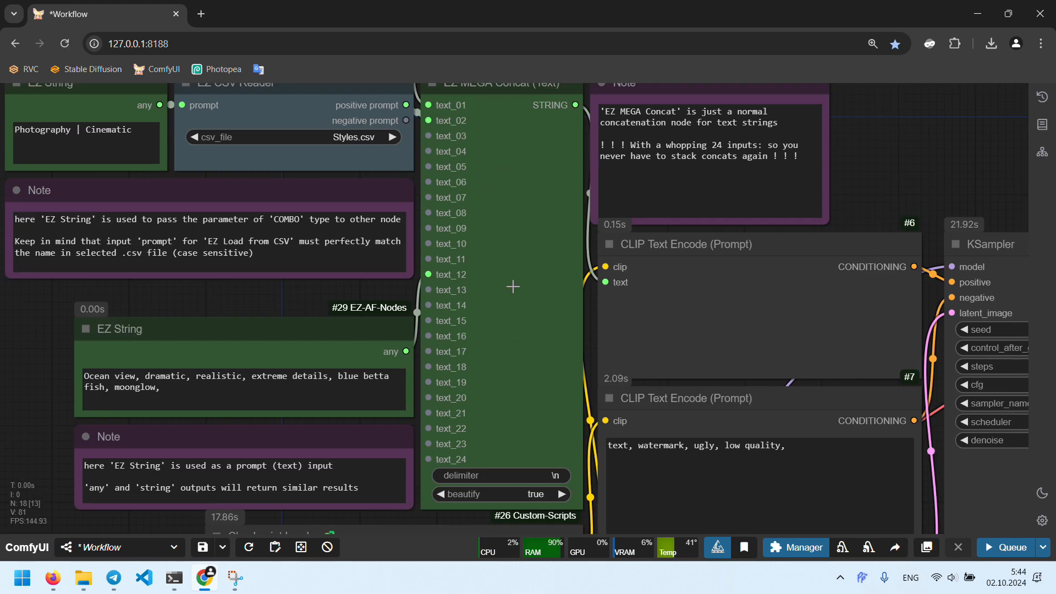
{"action": "left_click_drag", "start_coordinate": [512, 286], "coordinate": [627, 252]}
Step: Add a new EZ MEGA Concat (Text) node in the empty canvas area above the workflow
{"action": "scroll", "coordinate": [627, 252], "scroll_direction": "down", "scroll_amount": 5}
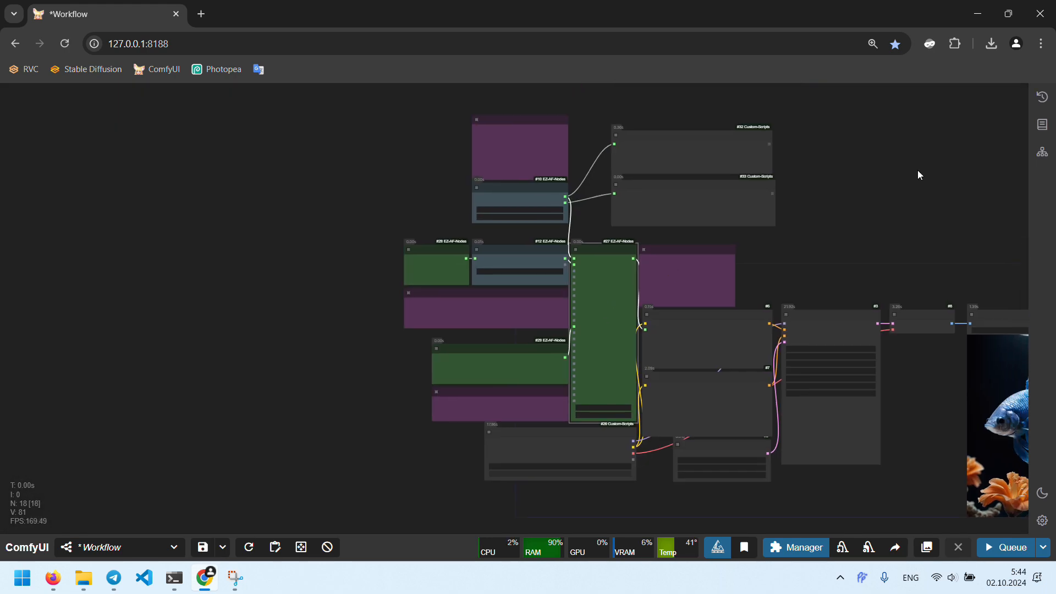
{"action": "double_click", "coordinate": [613, 170]}
{"action": "left_click", "coordinate": [614, 169]}
{"action": "scroll", "coordinate": [570, 184], "scroll_direction": "up", "scroll_amount": 6}
{"action": "left_click_drag", "start_coordinate": [278, 298], "coordinate": [560, 244]}
{"action": "left_click_drag", "start_coordinate": [213, 430], "coordinate": [375, 353]}
{"action": "key", "text": "ctrl+z"}
Step: Place a copy of the EZ String node beside the new EZ MEGA Concat node and set its text to Cat
{"action": "left_click", "coordinate": [176, 432]}
{"action": "key", "text": "ctrl+c"}
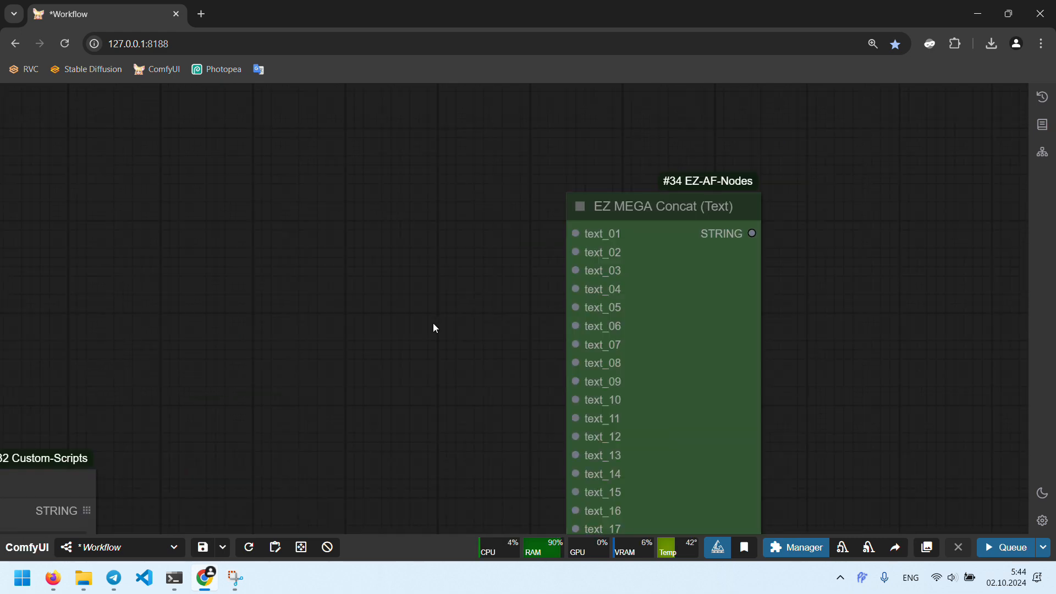
{"action": "key", "text": "ctrl+v"}
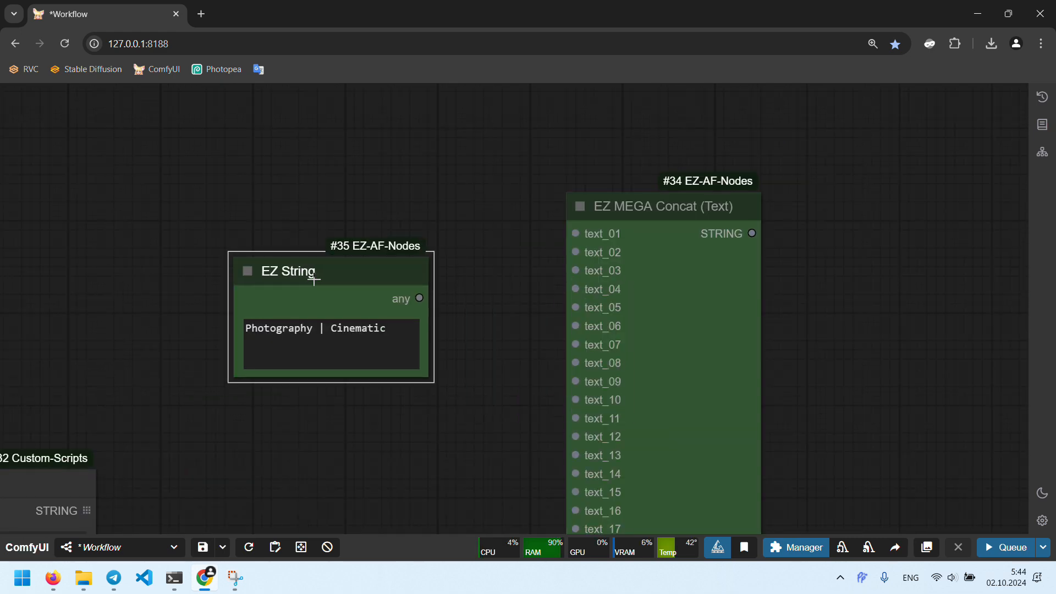
{"action": "left_click_drag", "start_coordinate": [386, 328], "coordinate": [212, 331]}
{"action": "type", "text": "Cat"}
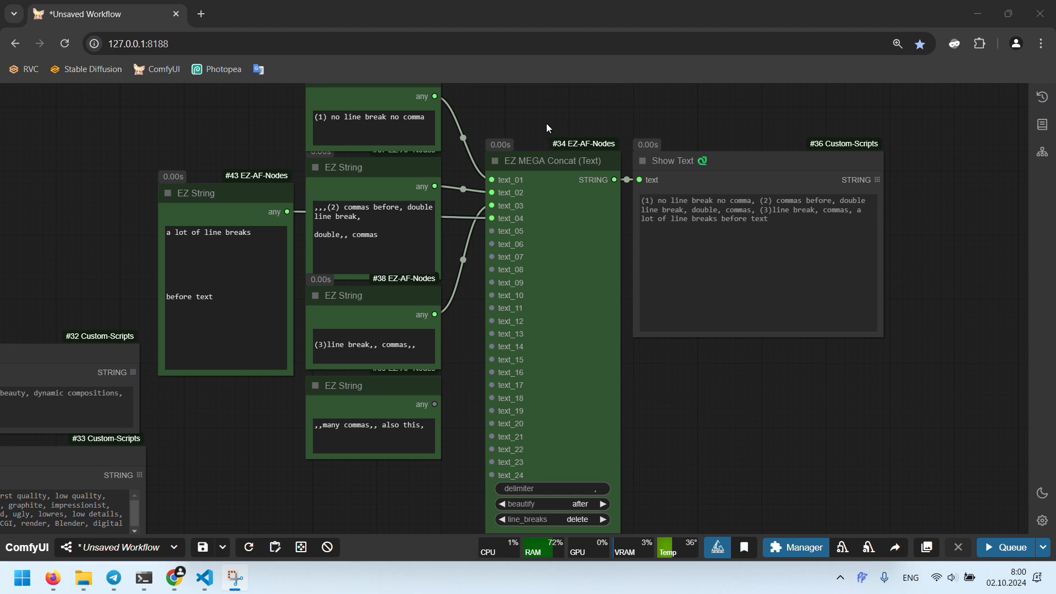
Step: Check the beautify choices of EZ MEGA Concat (Text) node #34
{"action": "left_click_drag", "start_coordinate": [720, 403], "coordinate": [671, 361]}
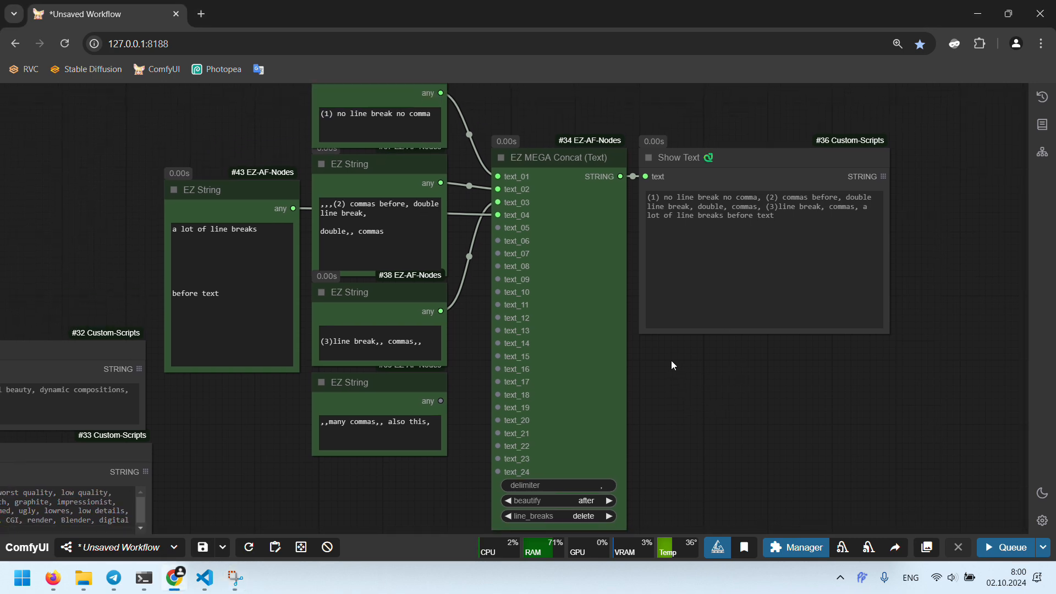
{"action": "left_click", "coordinate": [581, 477]}
{"action": "left_click", "coordinate": [775, 482]}
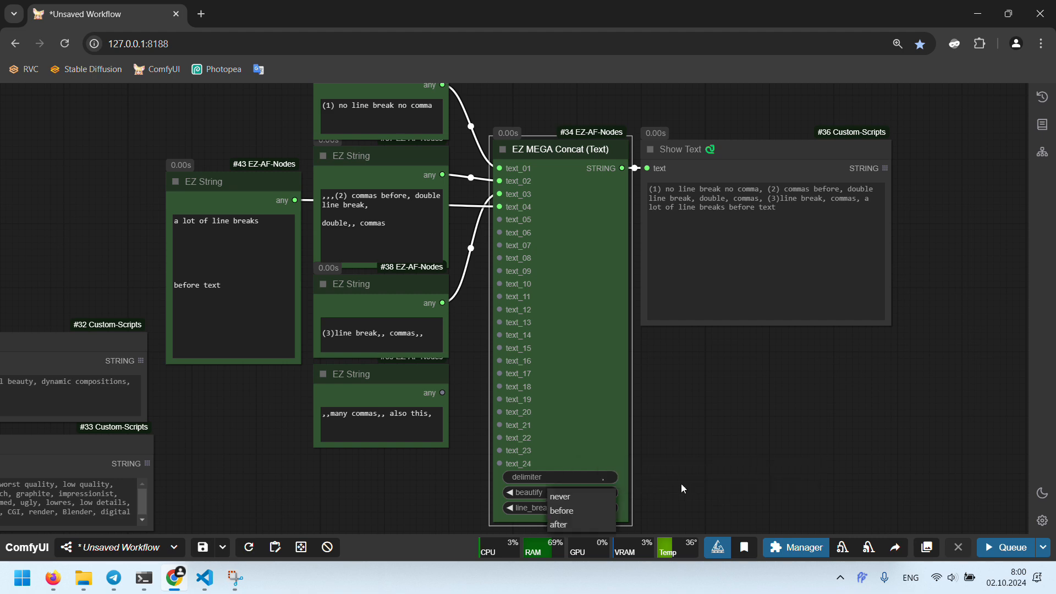
{"action": "scroll", "coordinate": [560, 477], "scroll_direction": "down", "scroll_amount": 1}
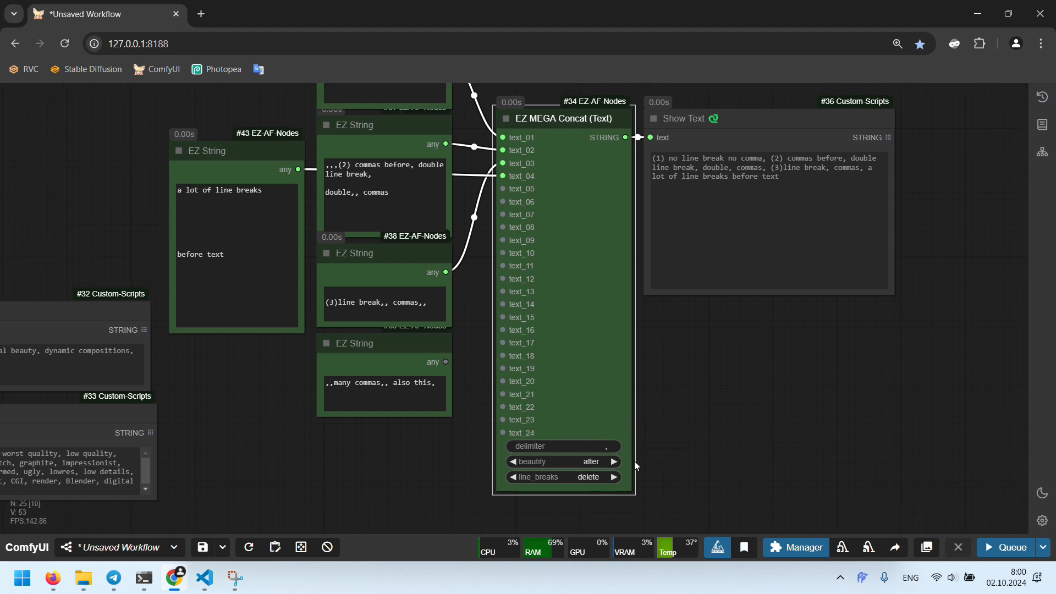
{"action": "scroll", "coordinate": [635, 461], "scroll_direction": "up", "scroll_amount": 2}
Step: Clear the delimiter of EZ MEGA Concat (Text) node #34 and set beautify to never
{"action": "left_click", "coordinate": [587, 478]}
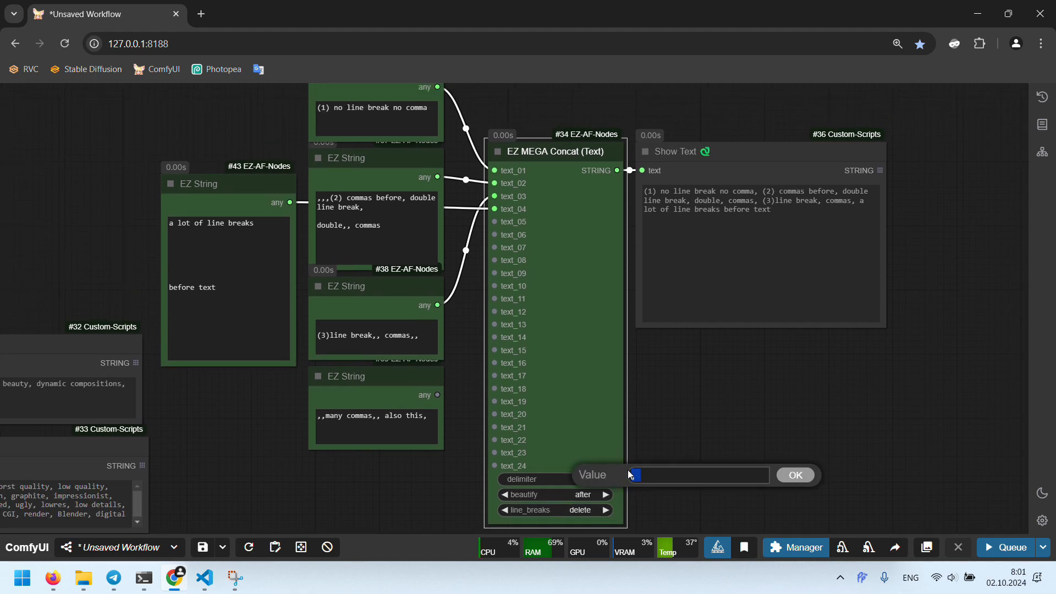
{"action": "key", "text": "BackSpace"}
{"action": "left_click", "coordinate": [789, 477]}
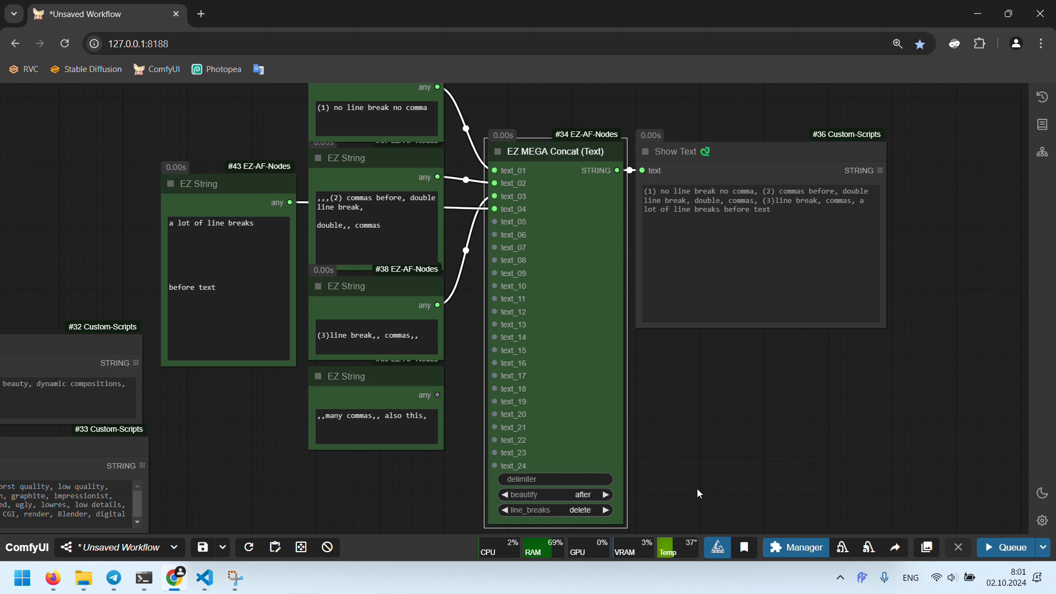
{"action": "left_click", "coordinate": [504, 495]}
{"action": "scroll", "coordinate": [706, 367], "scroll_direction": "up", "scroll_amount": 2}
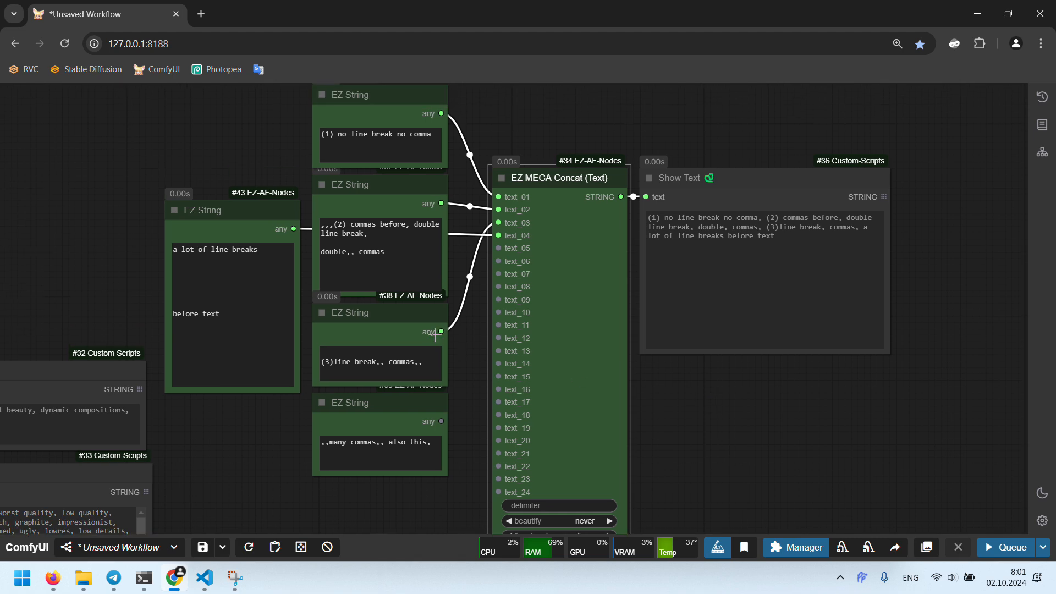
Step: Move the unconnected EZ String node #39 further below the others and review the texts of the connected EZ String nodes
{"action": "left_click_drag", "start_coordinate": [423, 411], "coordinate": [423, 482]}
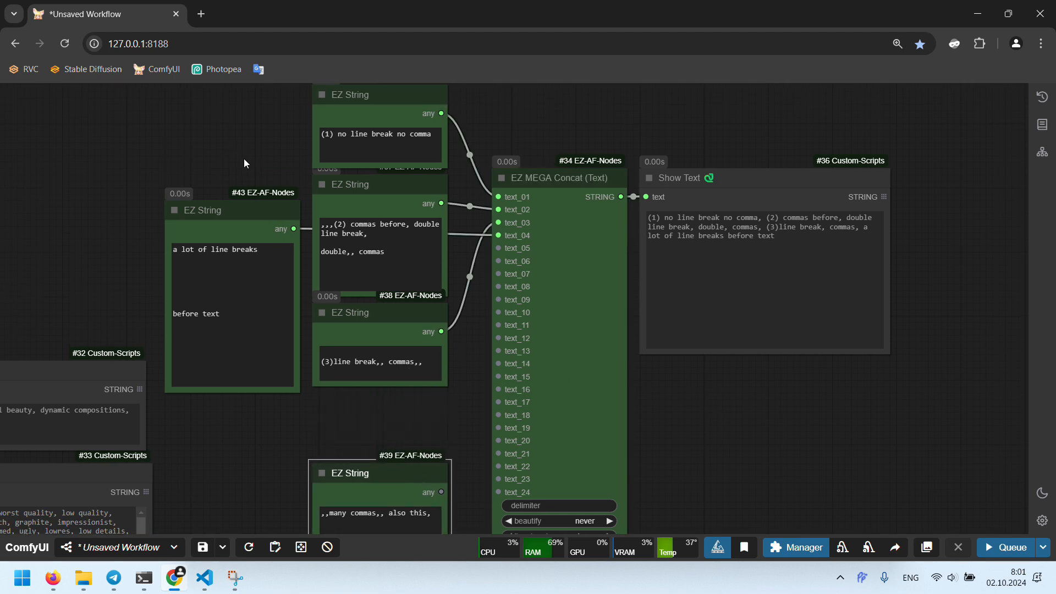
{"action": "left_click", "coordinate": [224, 294]}
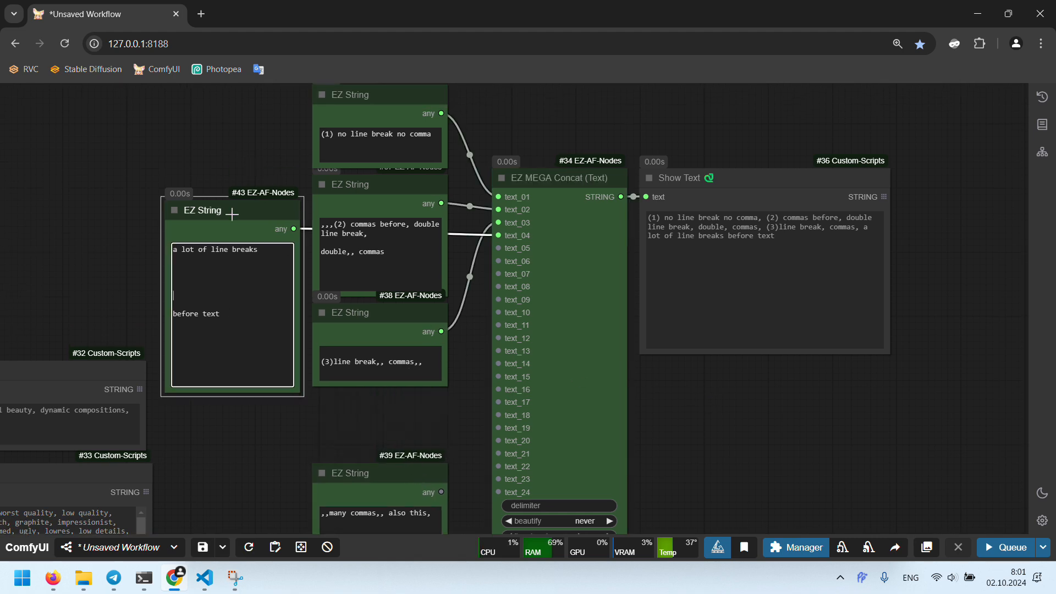
{"action": "left_click", "coordinate": [354, 158]}
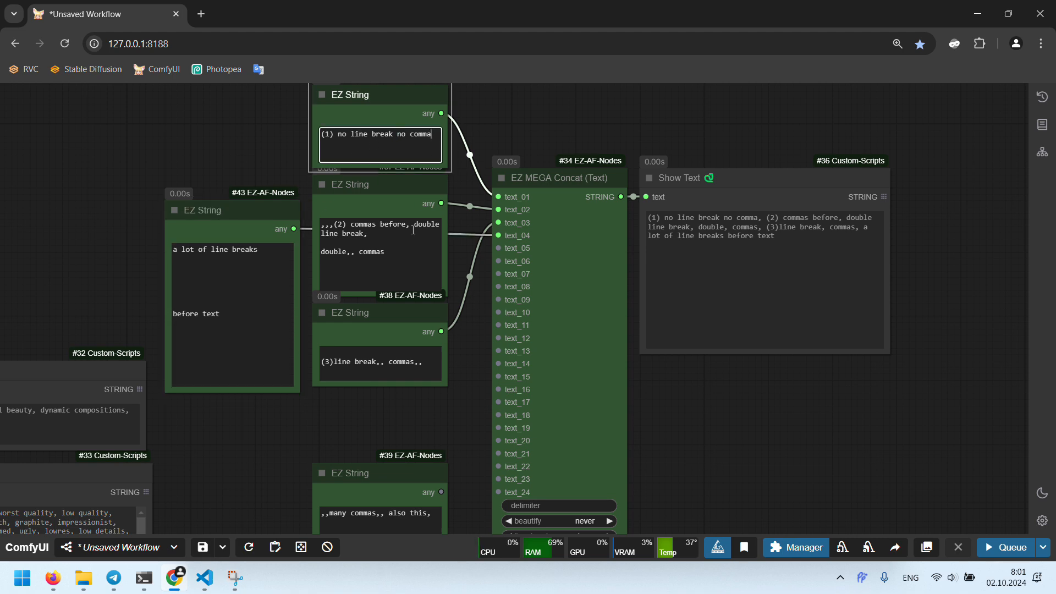
{"action": "left_click", "coordinate": [340, 233]}
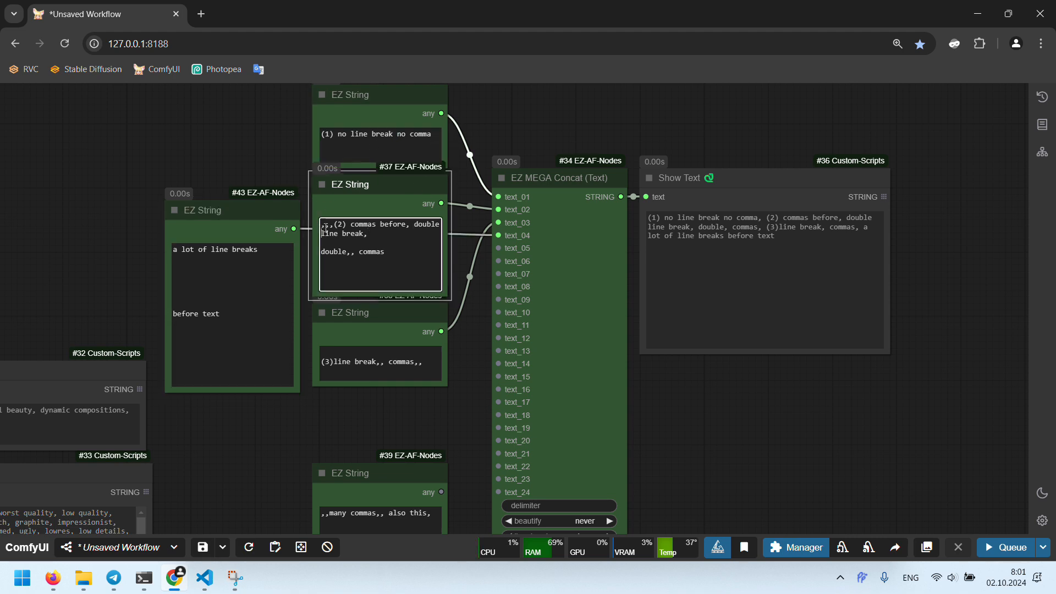
Step: Run only the Show Text node #36 and compare its output with the text of the first EZ String
{"action": "left_click", "coordinate": [390, 361]}
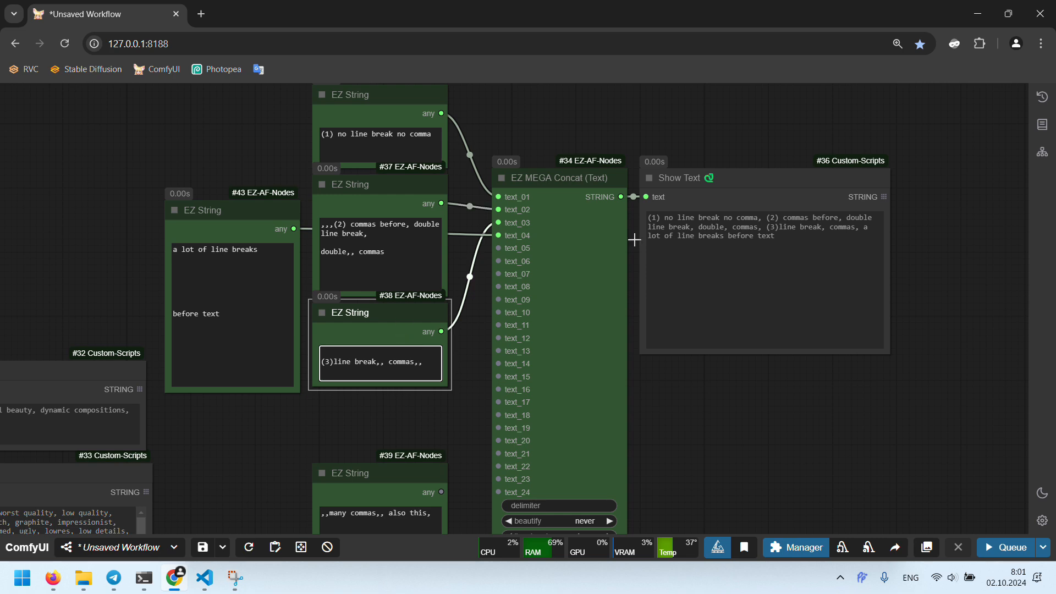
{"action": "right_click", "coordinate": [757, 171]}
{"action": "left_click", "coordinate": [818, 260]}
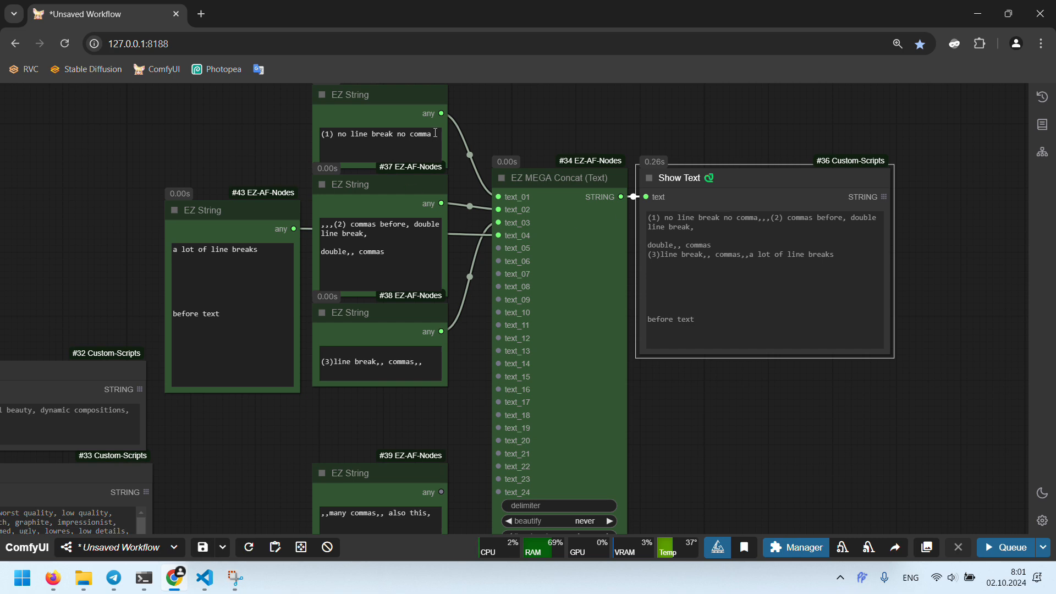
{"action": "left_click_drag", "start_coordinate": [435, 133], "coordinate": [335, 132]}
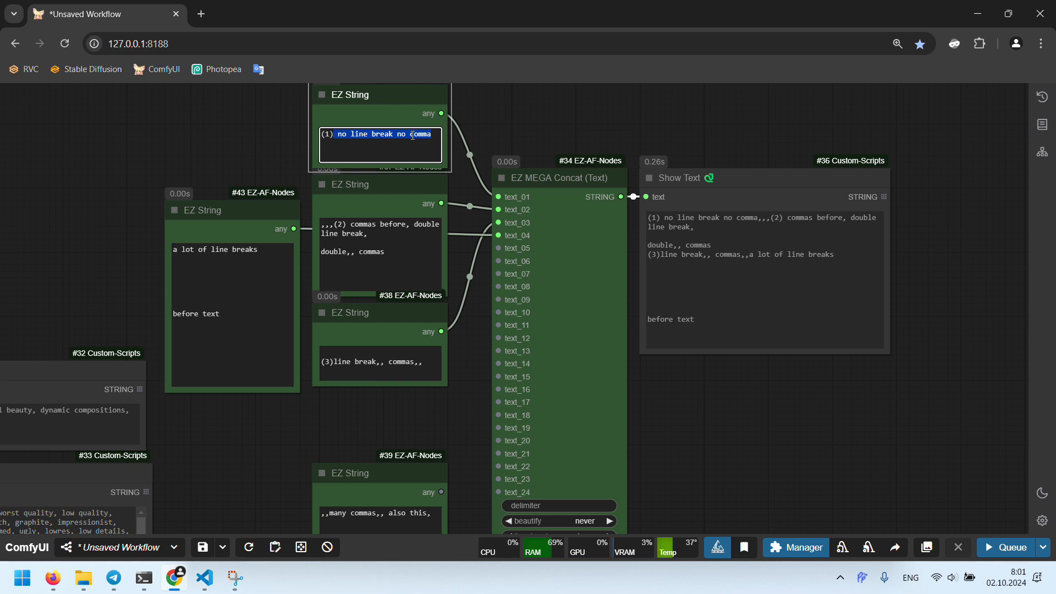
{"action": "left_click", "coordinate": [432, 132]}
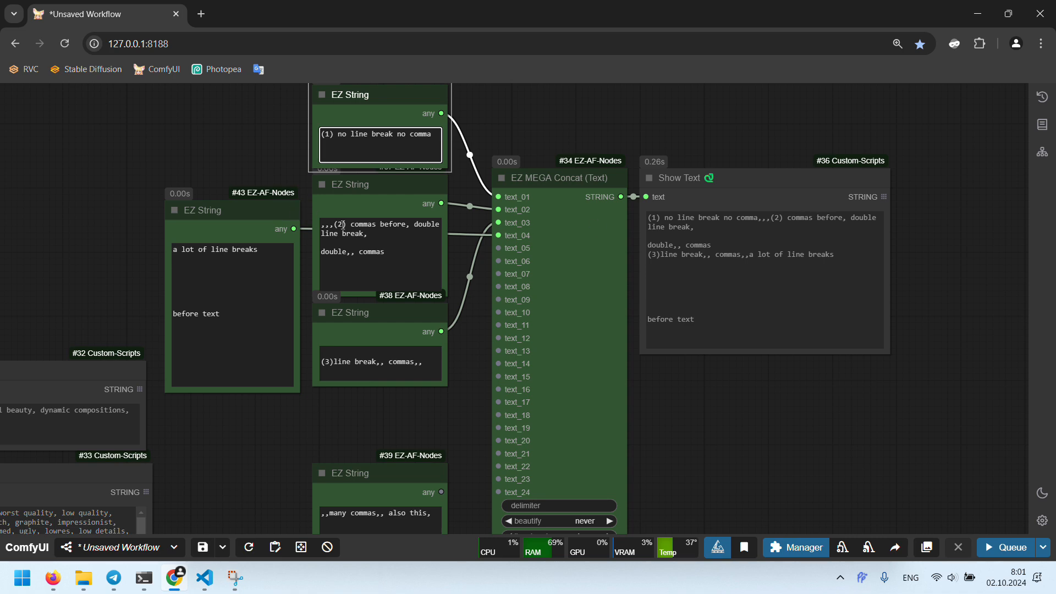
Step: Remove the leading commas and (2) from EZ String #37, run Show Text #36 and inspect the join between the first two texts
{"action": "left_click_drag", "start_coordinate": [352, 224], "coordinate": [321, 224]}
{"action": "key", "text": "BackSpace"}
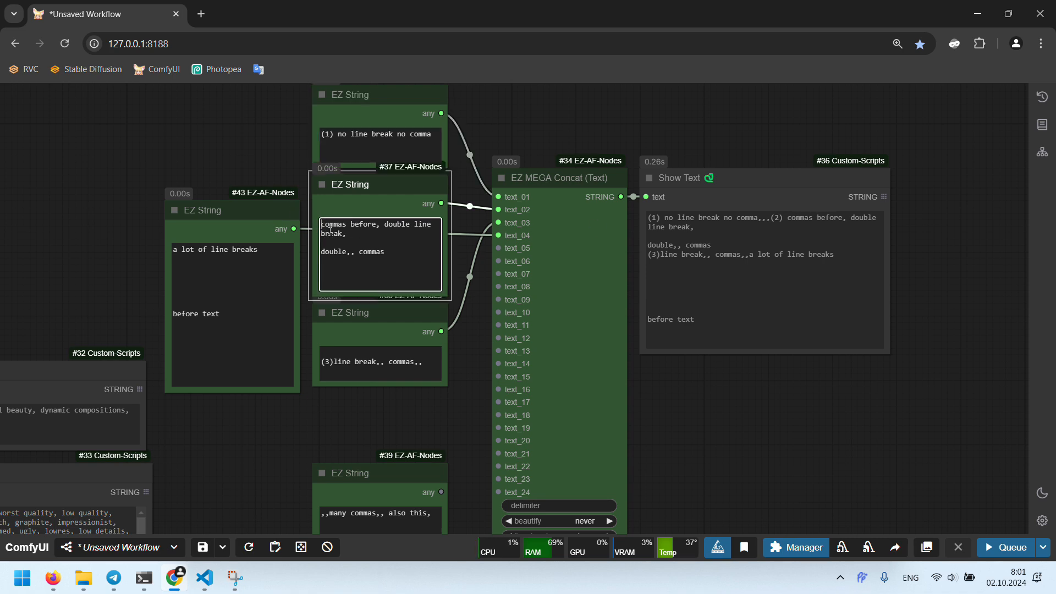
{"action": "right_click", "coordinate": [727, 187]}
{"action": "left_click", "coordinate": [798, 271]}
{"action": "left_click_drag", "start_coordinate": [737, 219], "coordinate": [784, 218]}
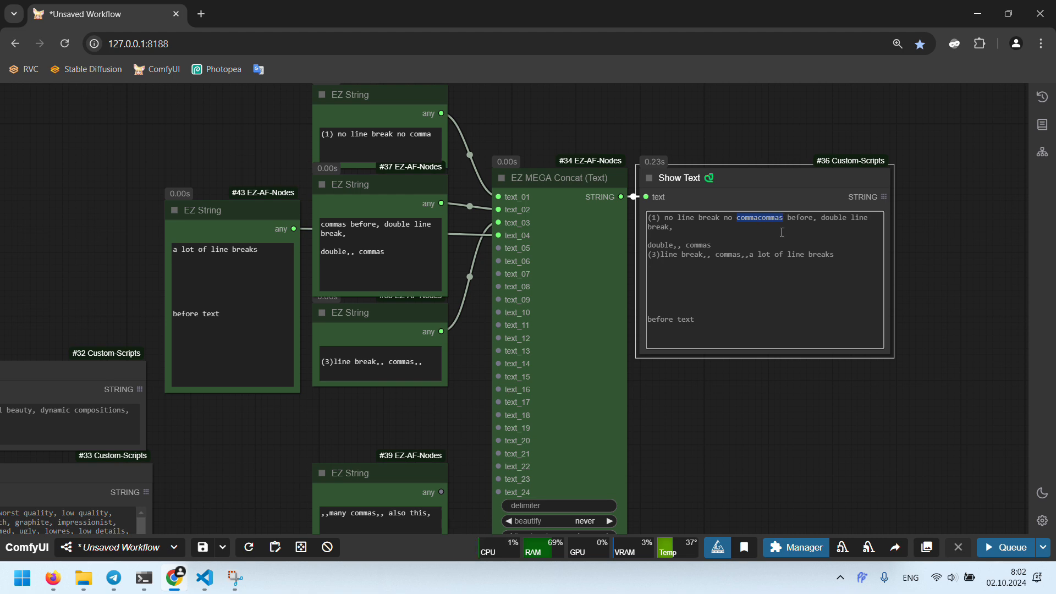
{"action": "left_click", "coordinate": [757, 218]}
Step: Undo the removal of the leading commas and (2) in EZ String #37
{"action": "left_click", "coordinate": [322, 224]}
{"action": "key", "text": "ctrl+z"}
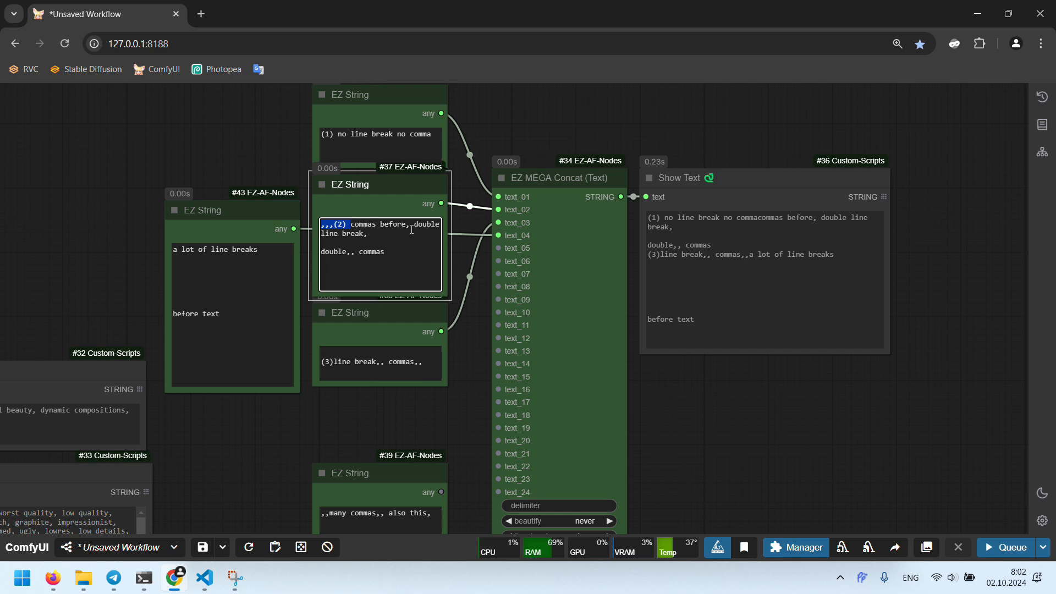
{"action": "left_click", "coordinate": [674, 361]}
{"action": "key", "text": "ctrl+z"}
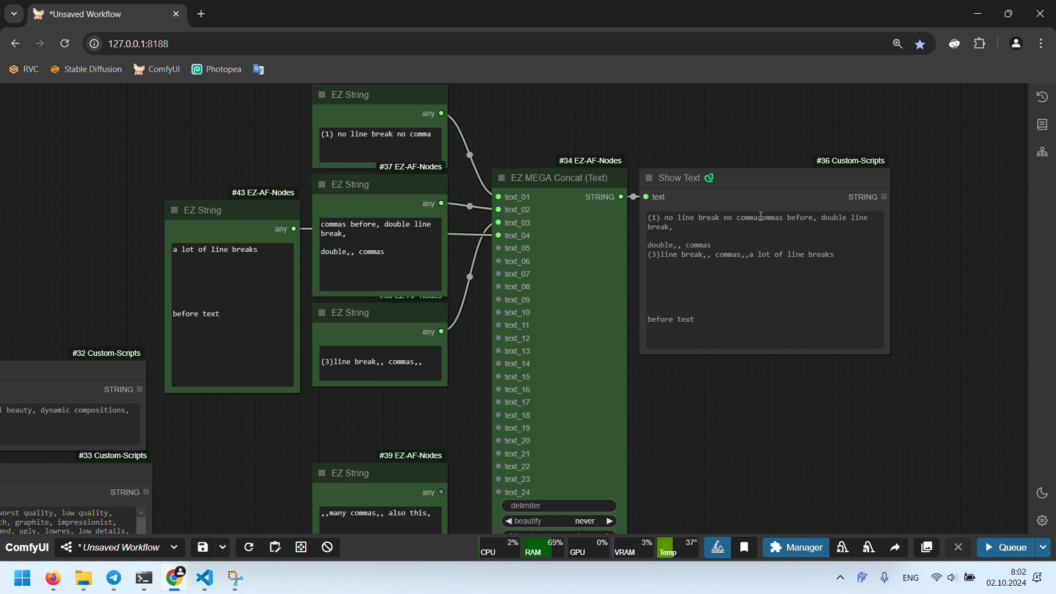
Step: Set the delimiter of EZ MEGA Concat #34 to a comma and a space, run Show Text #36 and inspect the separator
{"action": "left_click", "coordinate": [589, 506]}
{"action": "type", "text": "z"}
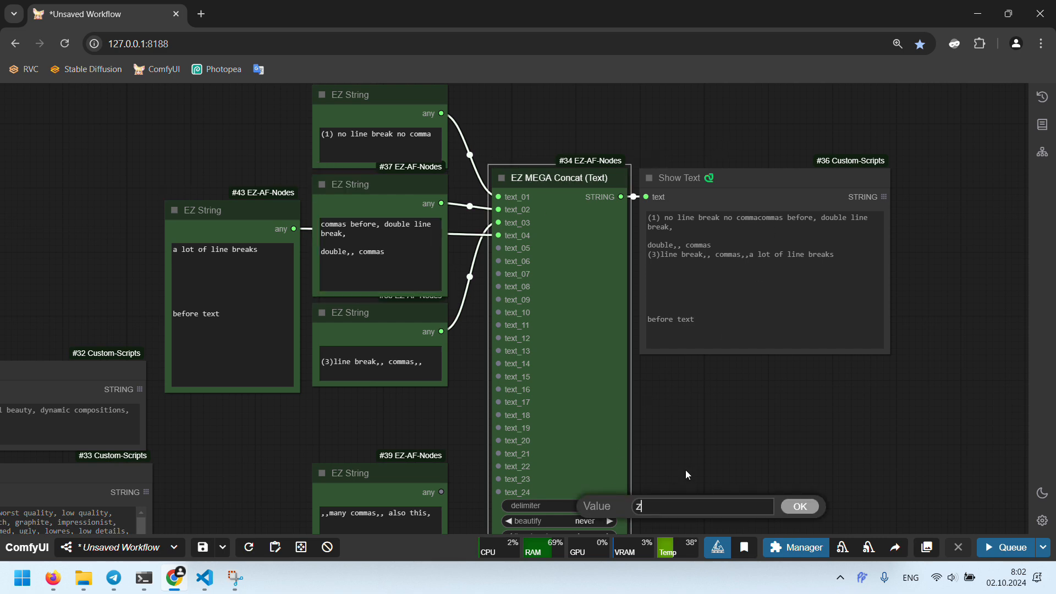
{"action": "key", "text": "BackSpace"}
{"action": "type", "text": ","}
{"action": "left_click", "coordinate": [801, 508]}
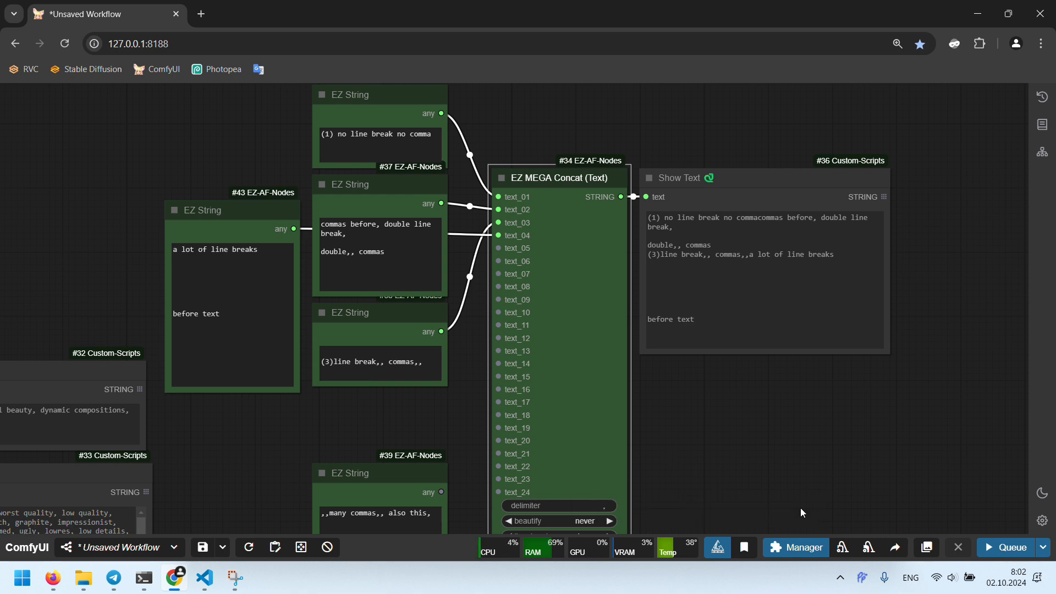
{"action": "left_click", "coordinate": [744, 174]}
{"action": "double_click", "coordinate": [761, 219]}
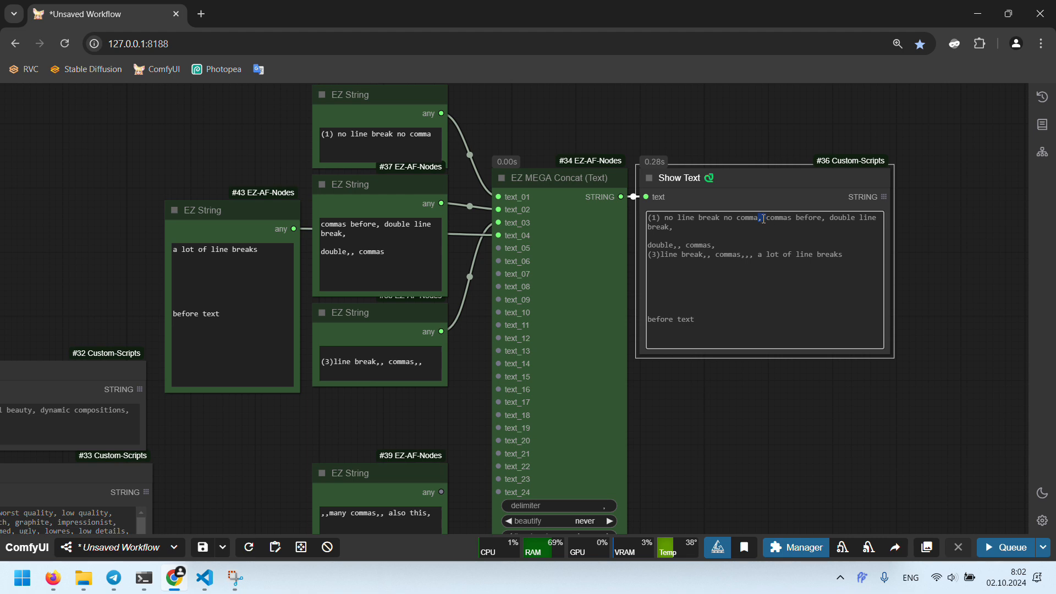
{"action": "left_click", "coordinate": [772, 220]}
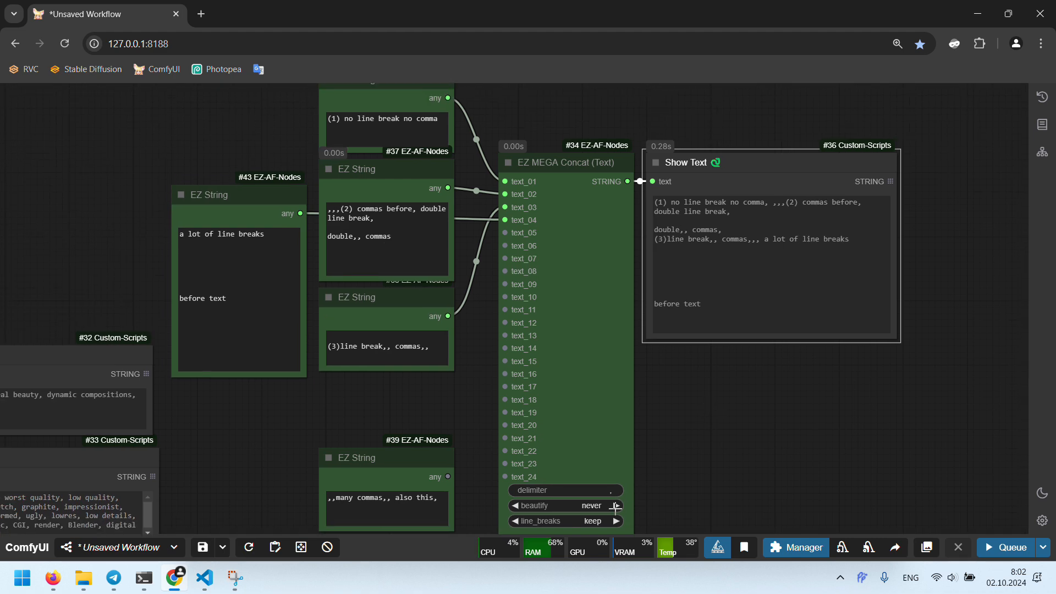
Step: Set beautify of EZ MEGA Concat #34 to before, run Show Text #36 and compare the leading commas of EZ String #37
{"action": "left_click", "coordinate": [616, 506]}
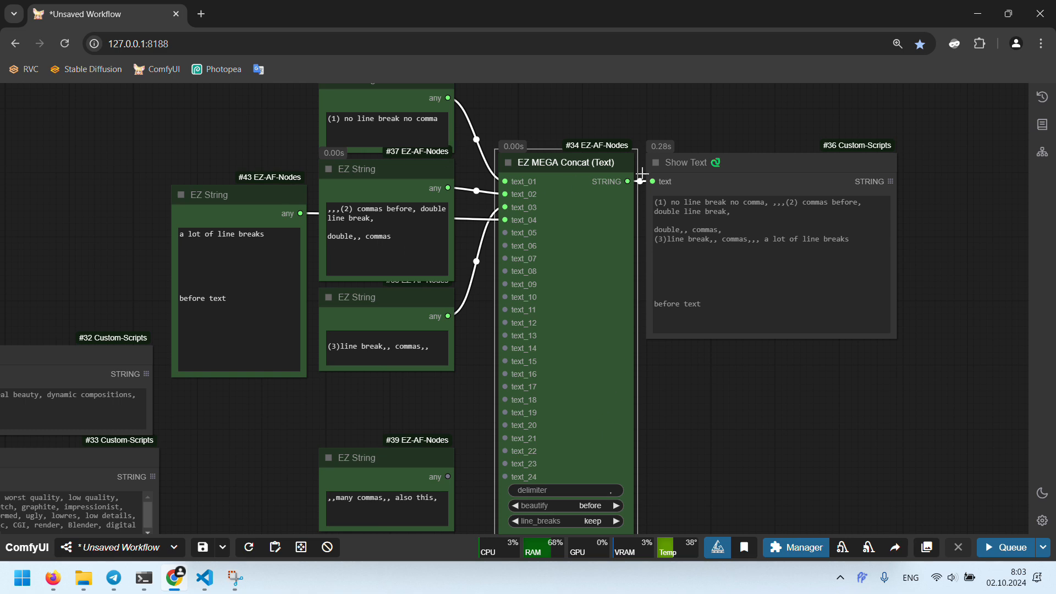
{"action": "right_click", "coordinate": [741, 169]}
{"action": "left_click", "coordinate": [809, 238]}
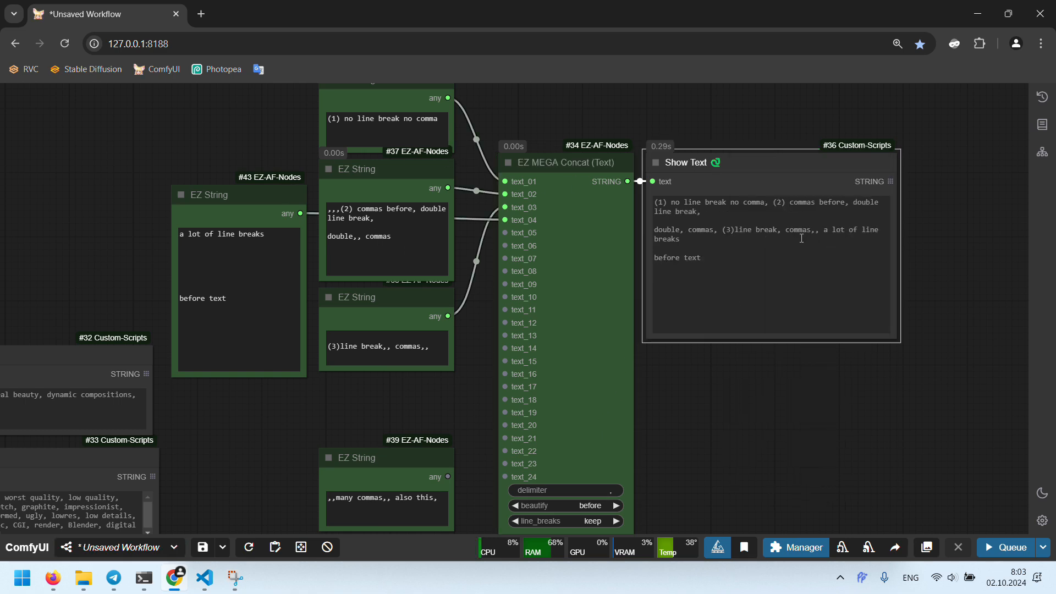
{"action": "double_click", "coordinate": [337, 208]}
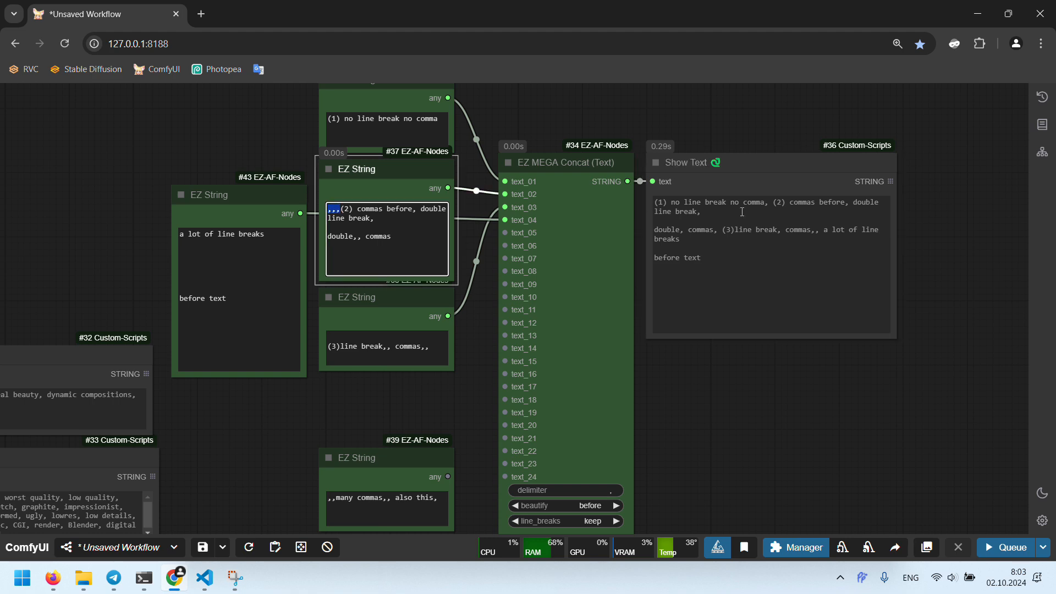
Step: Set the delimiter of EZ MEGA Concat #34 to four commas and run Show Text #36
{"action": "left_click", "coordinate": [604, 490]}
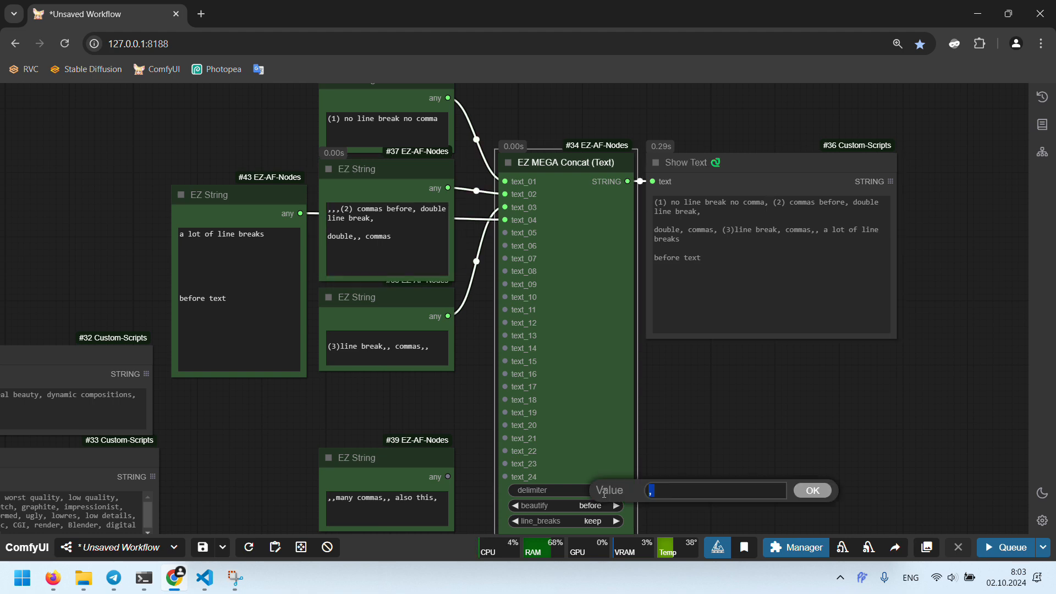
{"action": "left_click", "coordinate": [662, 489]}
{"action": "type", "text": ",,,"}
{"action": "left_click", "coordinate": [801, 489]}
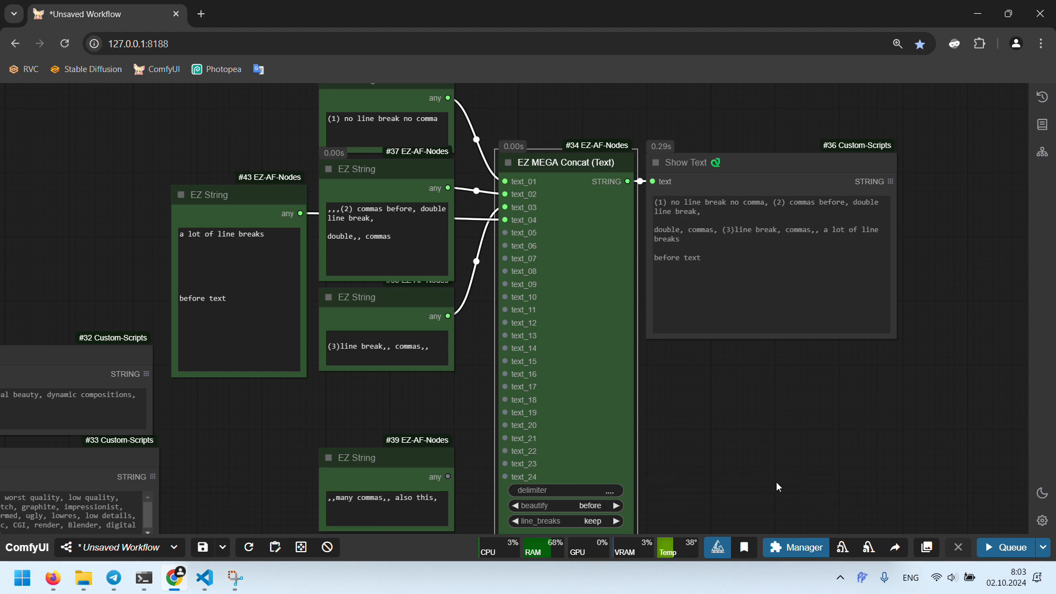
{"action": "right_click", "coordinate": [745, 165]}
{"action": "left_click", "coordinate": [808, 242]}
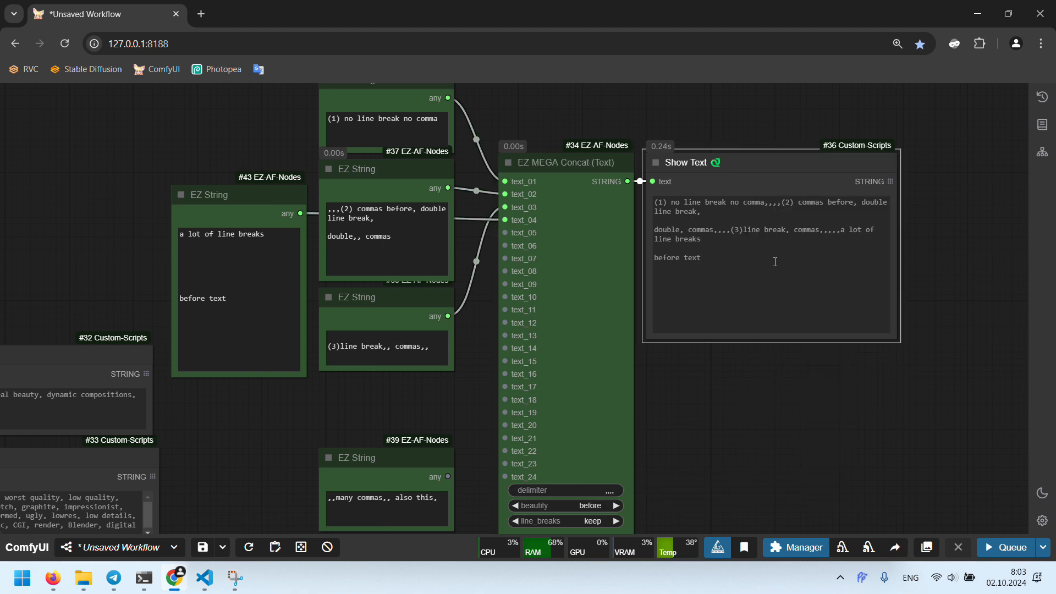
Step: Reduce the delimiter of EZ MEGA Concat #34 to a single comma and run Show Text #36
{"action": "left_click", "coordinate": [606, 489]}
{"action": "left_click", "coordinate": [697, 484]}
{"action": "key", "text": "BackSpace"}
{"action": "key", "text": "BackSpace"}
{"action": "key", "text": "BackSpace"}
{"action": "key", "text": "Return"}
{"action": "left_click", "coordinate": [783, 223]}
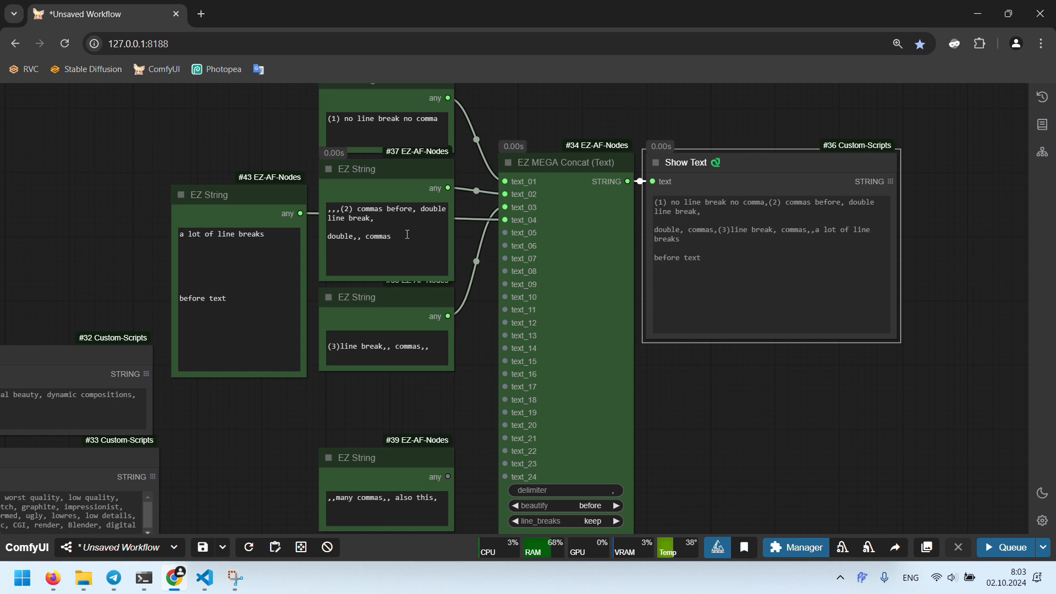
Step: Compare the trailing commas of EZ String #38 with the output, and rerun Show Text #36 with beautify set to after
{"action": "left_click", "coordinate": [435, 346]}
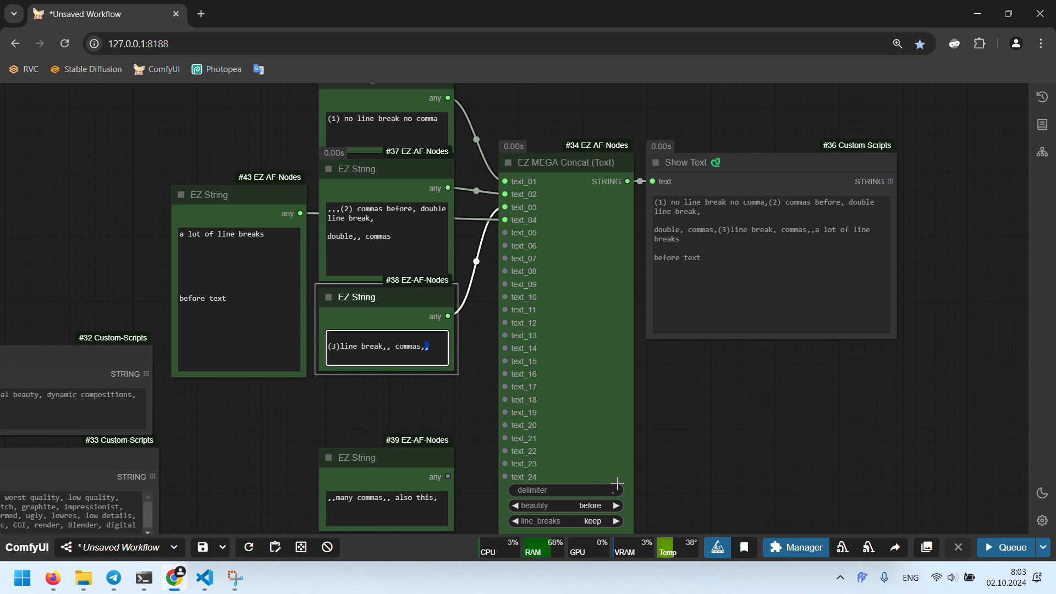
{"action": "double_click", "coordinate": [810, 230]}
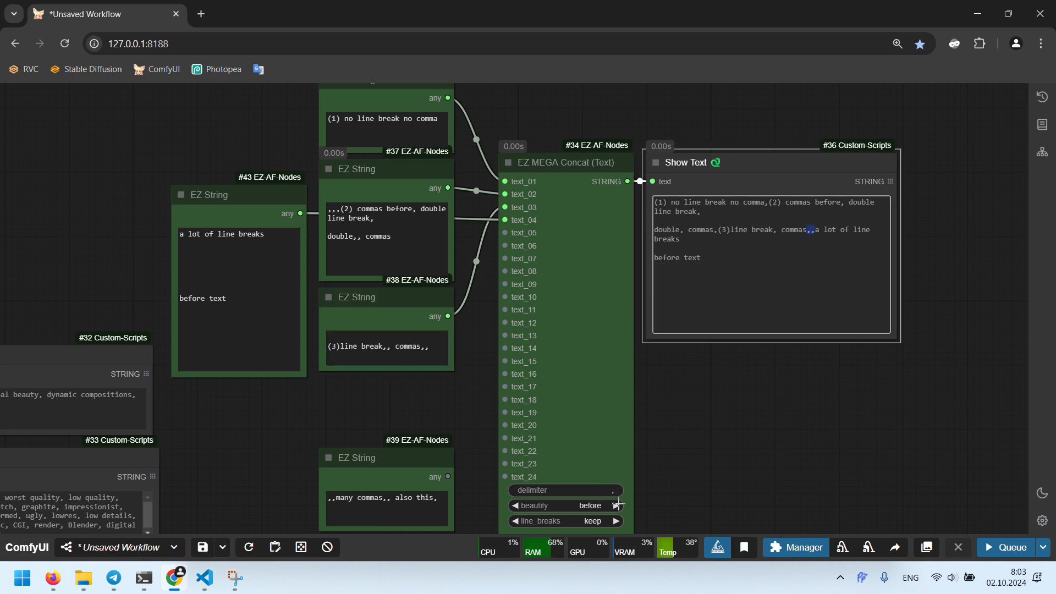
{"action": "left_click", "coordinate": [615, 506]}
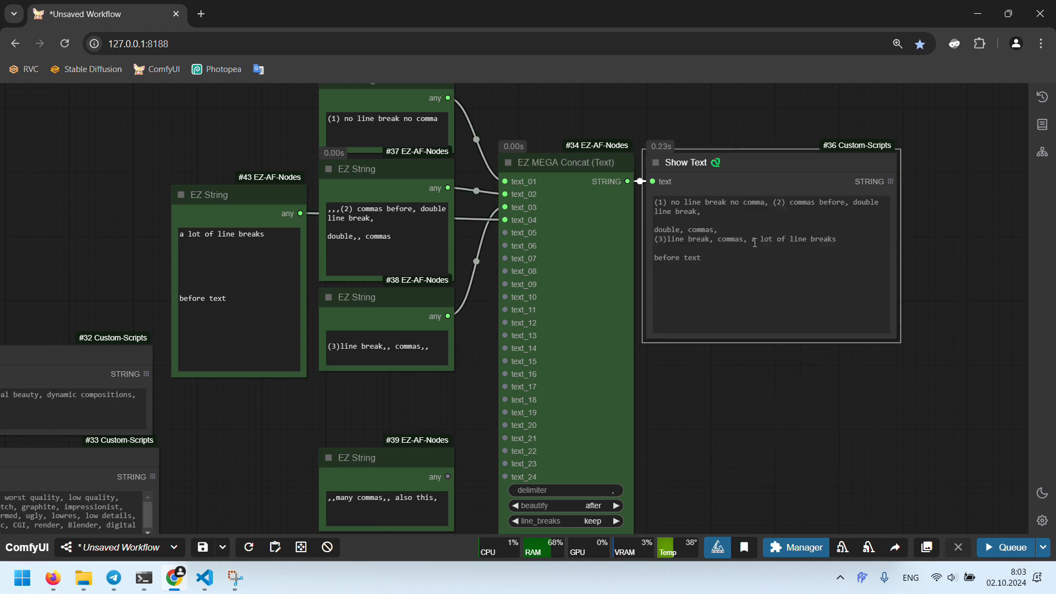
Step: Append two commas to EZ String #43's first line and to #37, one comma to the first EZ String, and run Show Text #36
{"action": "left_click", "coordinate": [271, 234]}
{"action": "type", "text": ","}
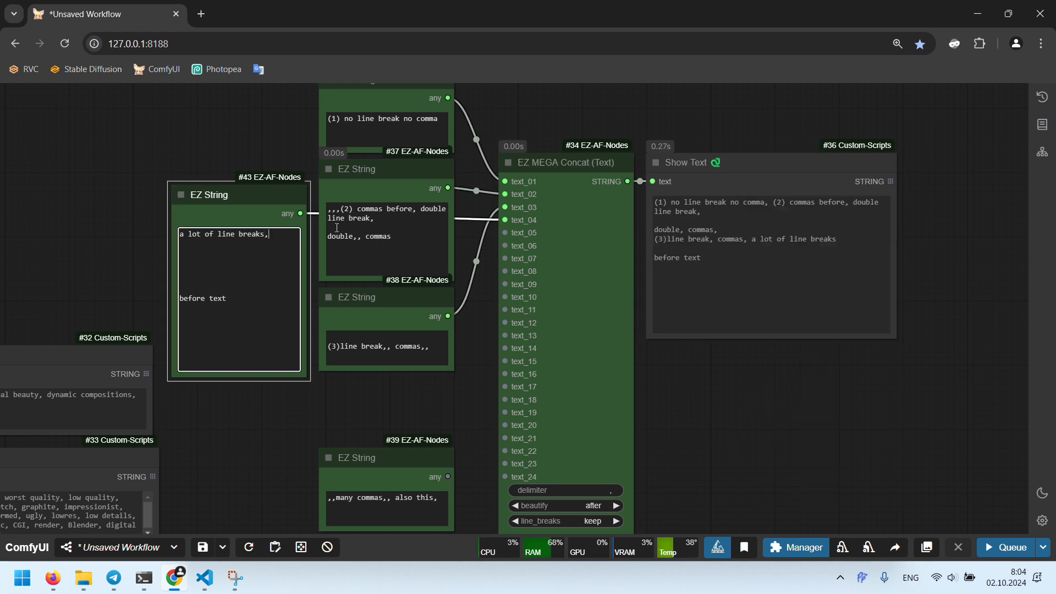
{"action": "type", "text": ","}
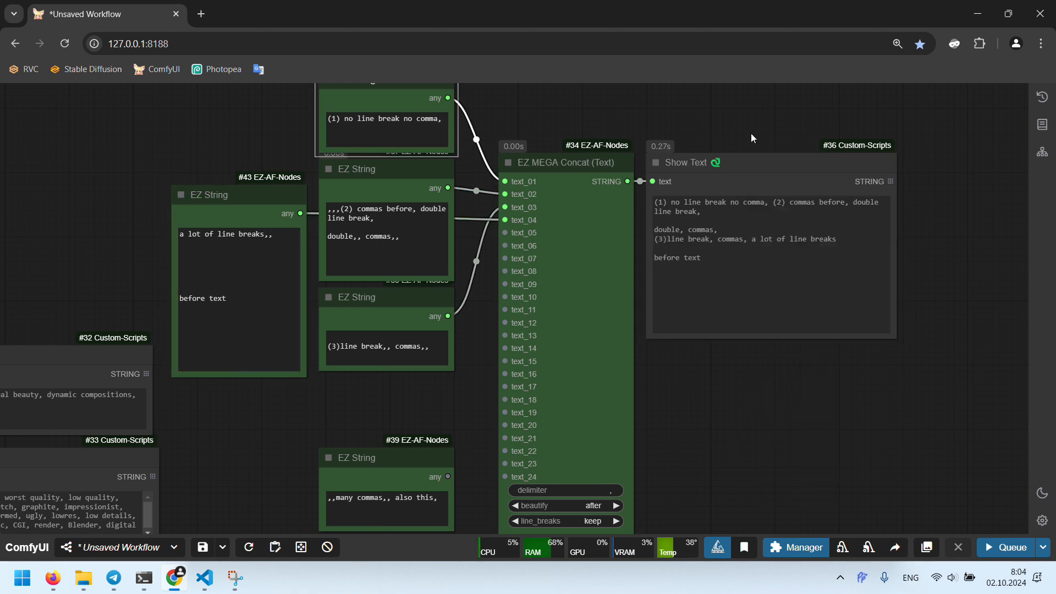
{"action": "right_click", "coordinate": [753, 160]}
{"action": "left_click", "coordinate": [806, 237]}
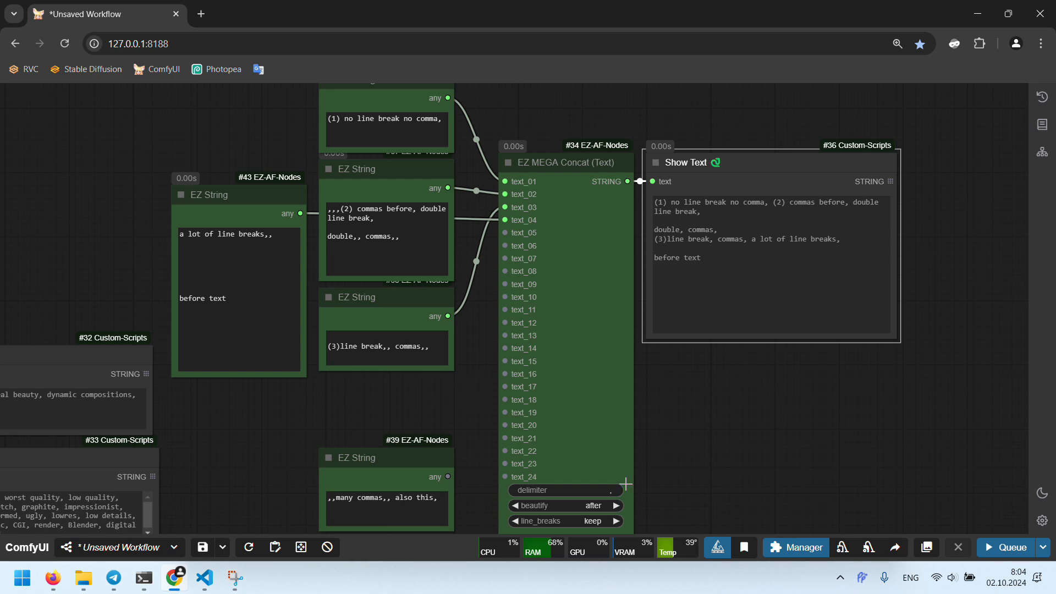
Step: Set line_breaks of EZ MEGA Concat #34 to delete, run Show Text #36 and select the whole output text
{"action": "left_click", "coordinate": [616, 521]}
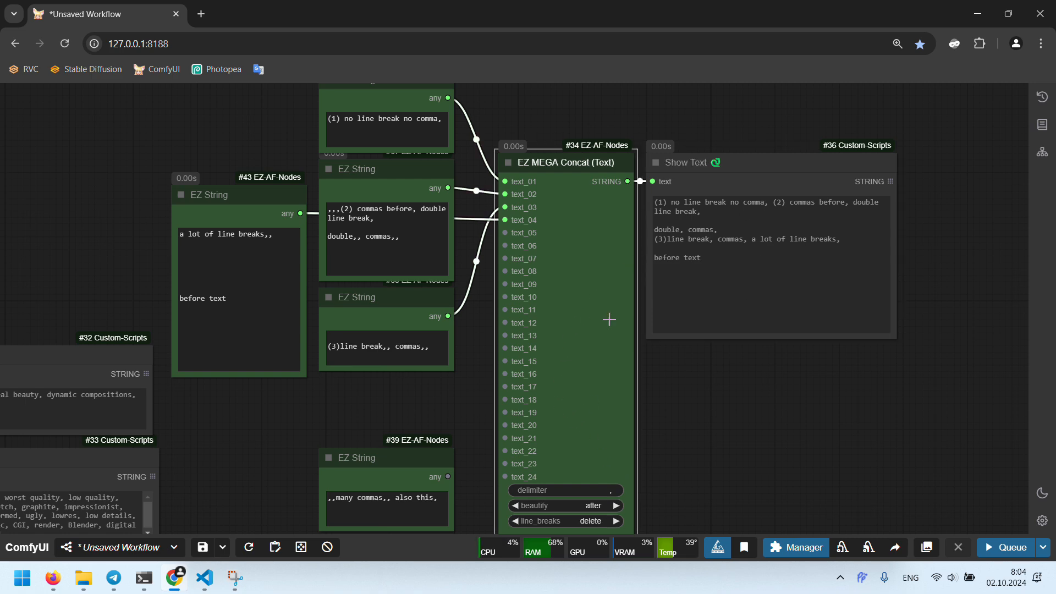
{"action": "right_click", "coordinate": [761, 163]}
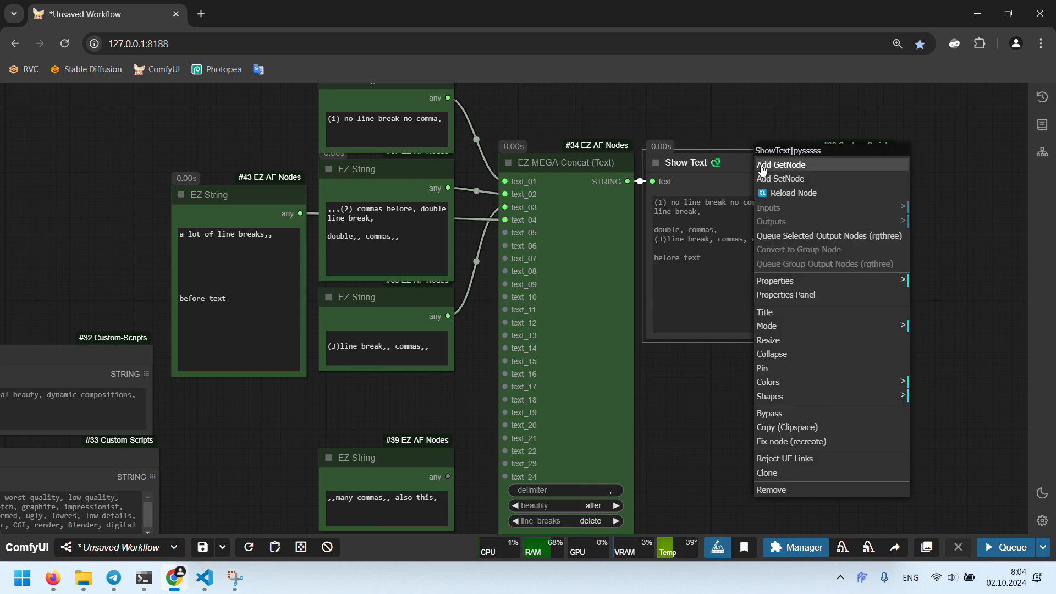
{"action": "left_click", "coordinate": [820, 236]}
{"action": "left_click", "coordinate": [796, 216]}
{"action": "key", "text": "ctrl+a"}
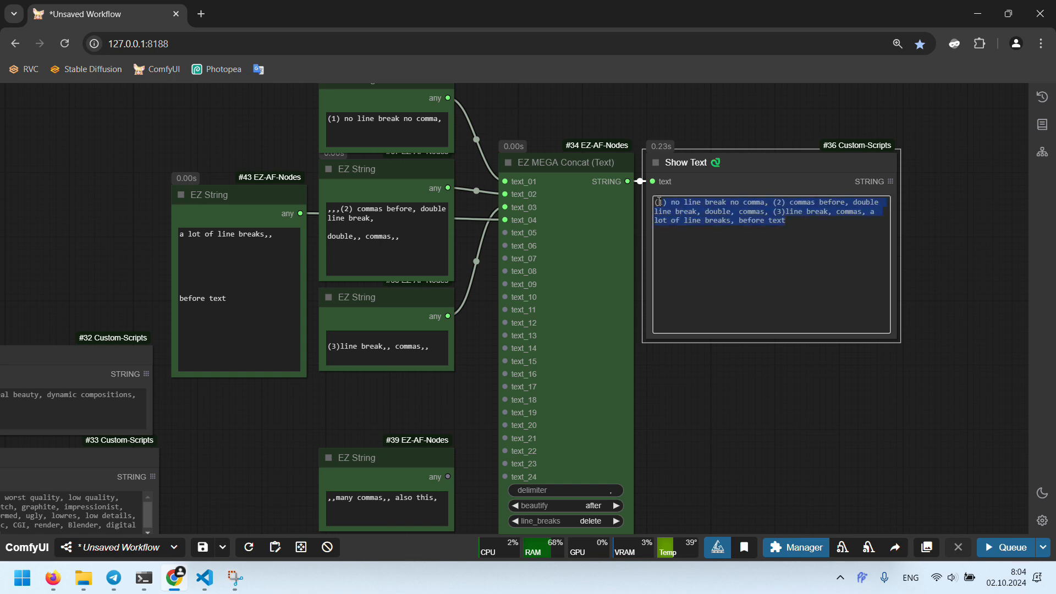
Step: Make the Show Text node #36 slightly narrower and set line_breaks of EZ MEGA Concat #34 to keep
{"action": "left_click", "coordinate": [898, 336]}
{"action": "left_click_drag", "start_coordinate": [897, 337], "coordinate": [871, 332]}
{"action": "left_click_drag", "start_coordinate": [738, 353], "coordinate": [646, 336]}
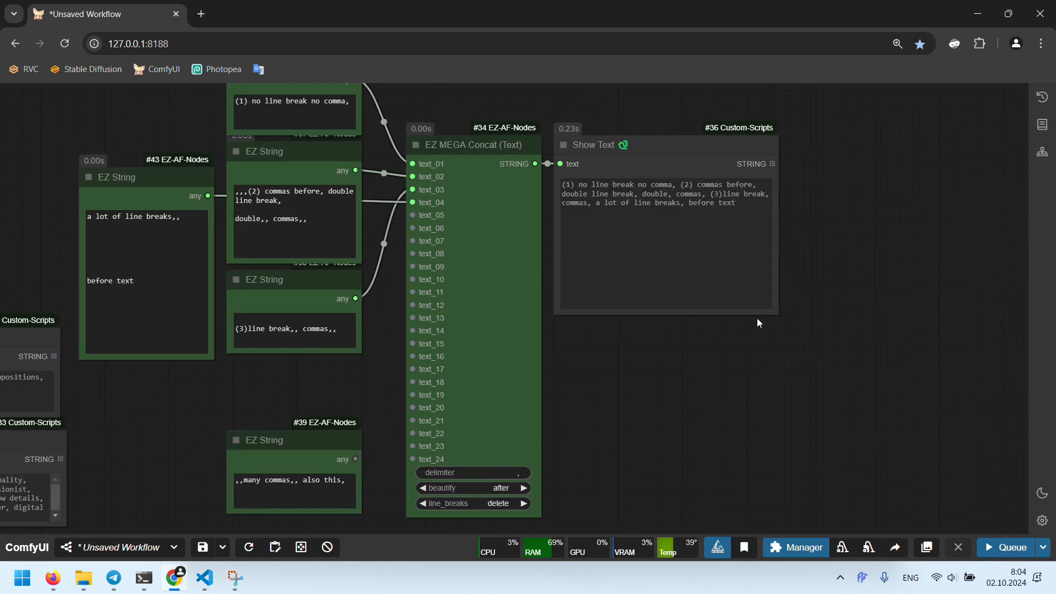
{"action": "left_click", "coordinate": [422, 503]}
Step: Move EZ String #39 directly beneath EZ String #38 and connect its output to text_05 of EZ MEGA Concat #34
{"action": "left_click_drag", "start_coordinate": [637, 383], "coordinate": [629, 345]}
{"action": "left_click_drag", "start_coordinate": [337, 436], "coordinate": [337, 366]}
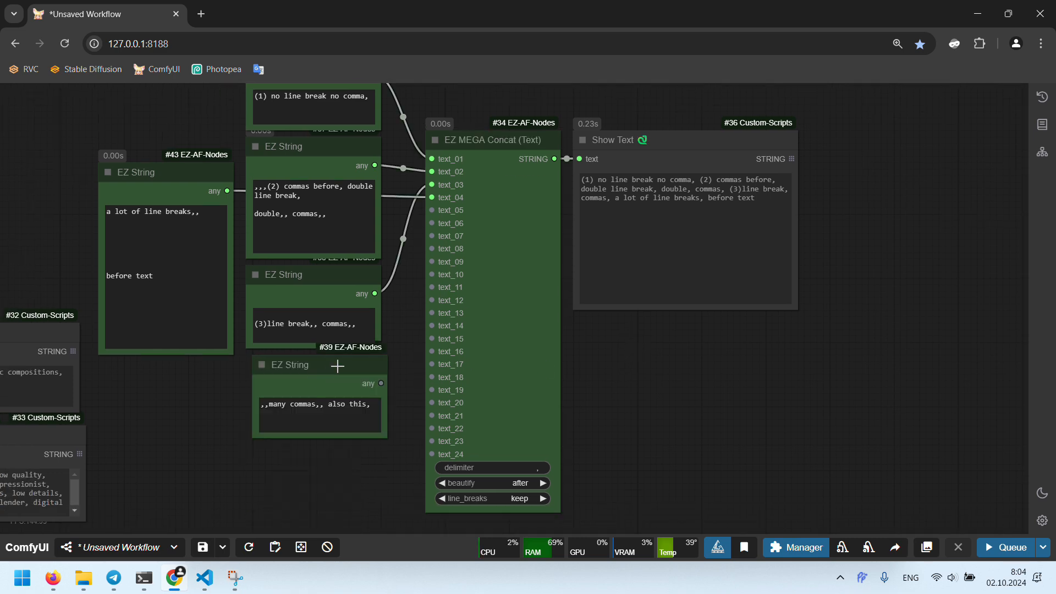
{"action": "left_click", "coordinate": [214, 407]}
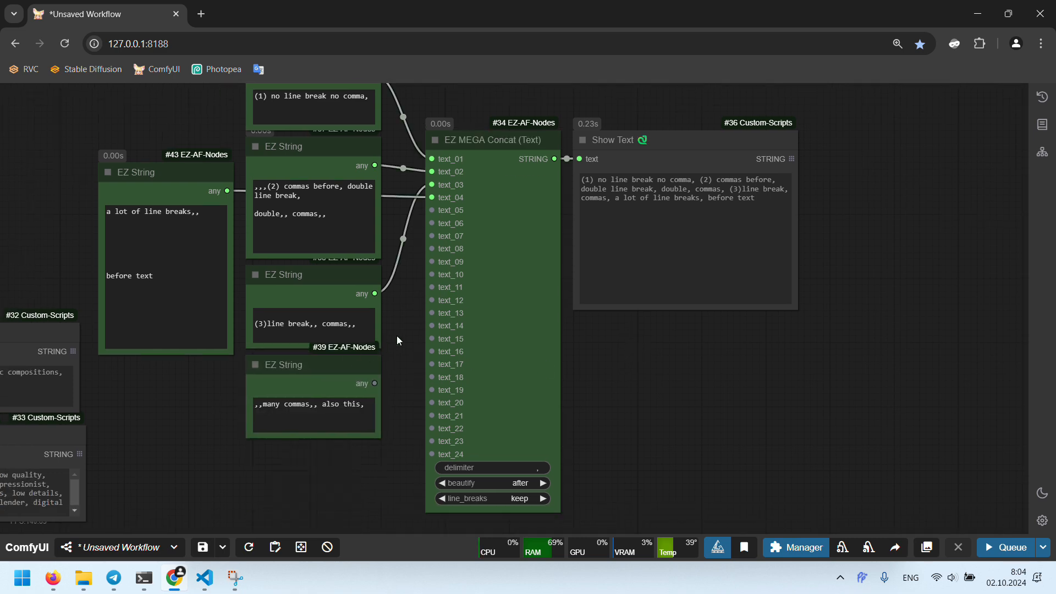
{"action": "left_click_drag", "start_coordinate": [374, 383], "coordinate": [431, 210]}
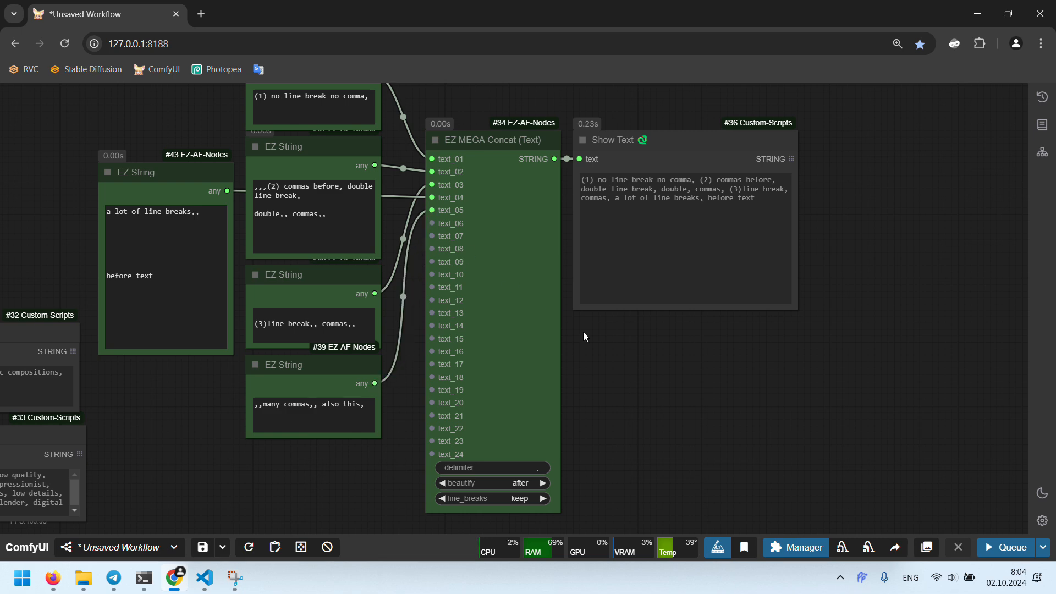
Step: Set the delimiter of EZ MEGA Concat #34 to \n and run Show Text #36
{"action": "left_click", "coordinate": [535, 468]}
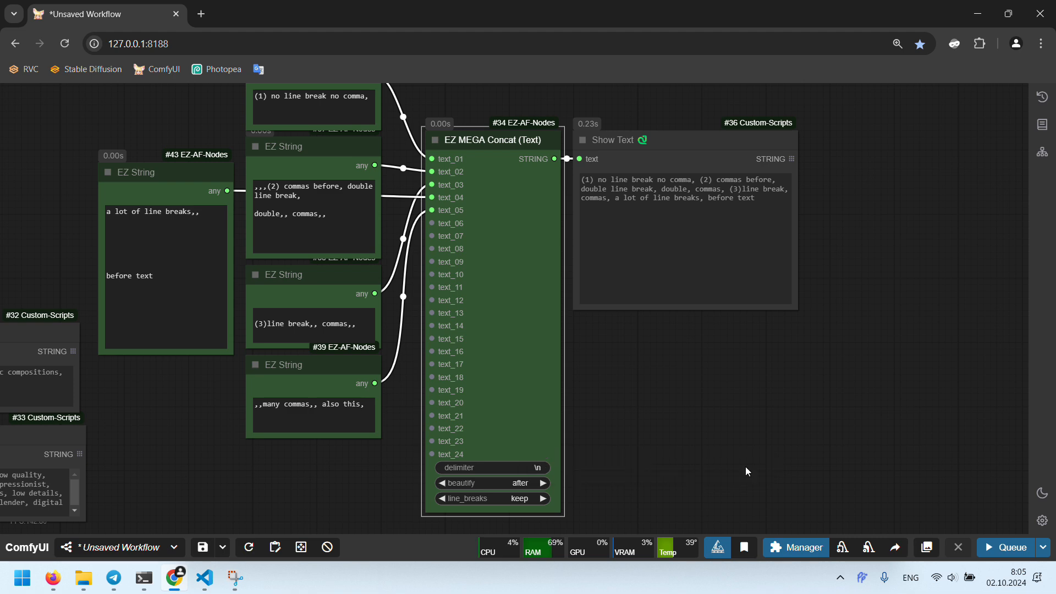
{"action": "left_click", "coordinate": [748, 468]}
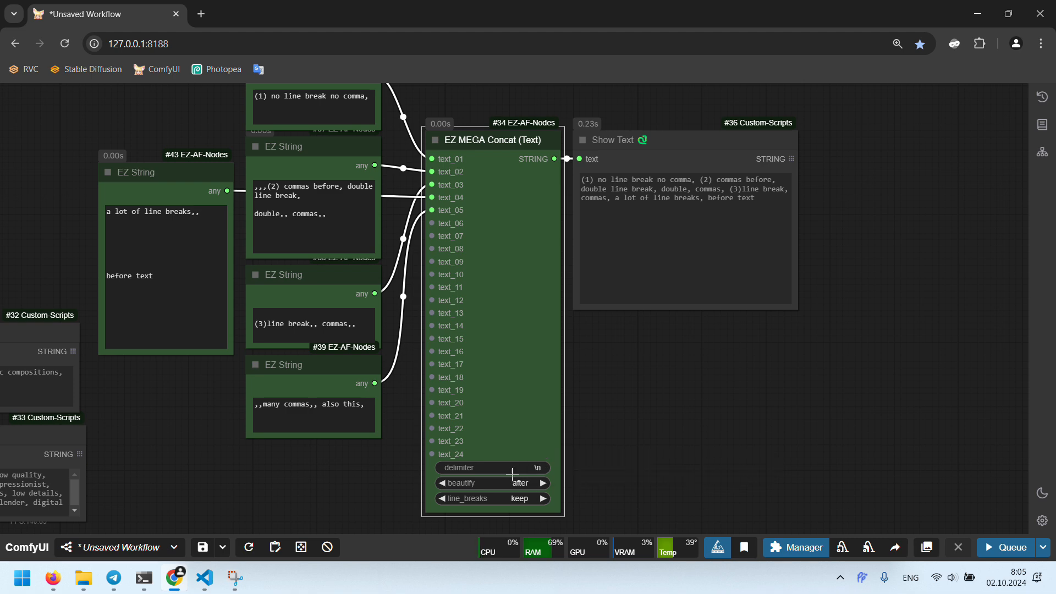
{"action": "right_click", "coordinate": [680, 142]}
{"action": "left_click", "coordinate": [771, 219]}
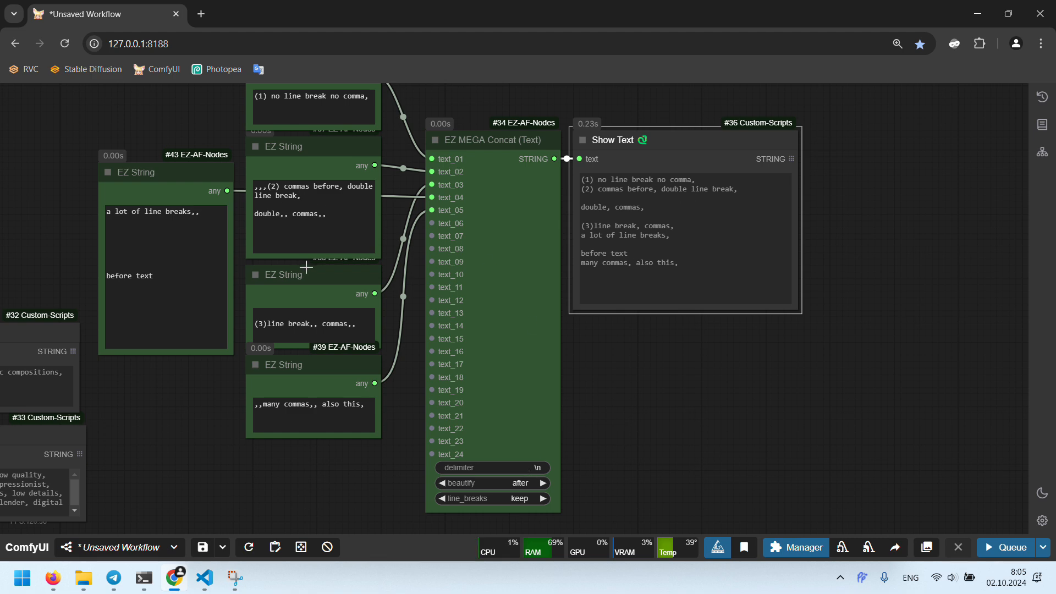
Step: Set line_breaks of EZ MEGA Concat #34 to delete, run Show Text #36 and widen that node
{"action": "left_click", "coordinate": [132, 240]}
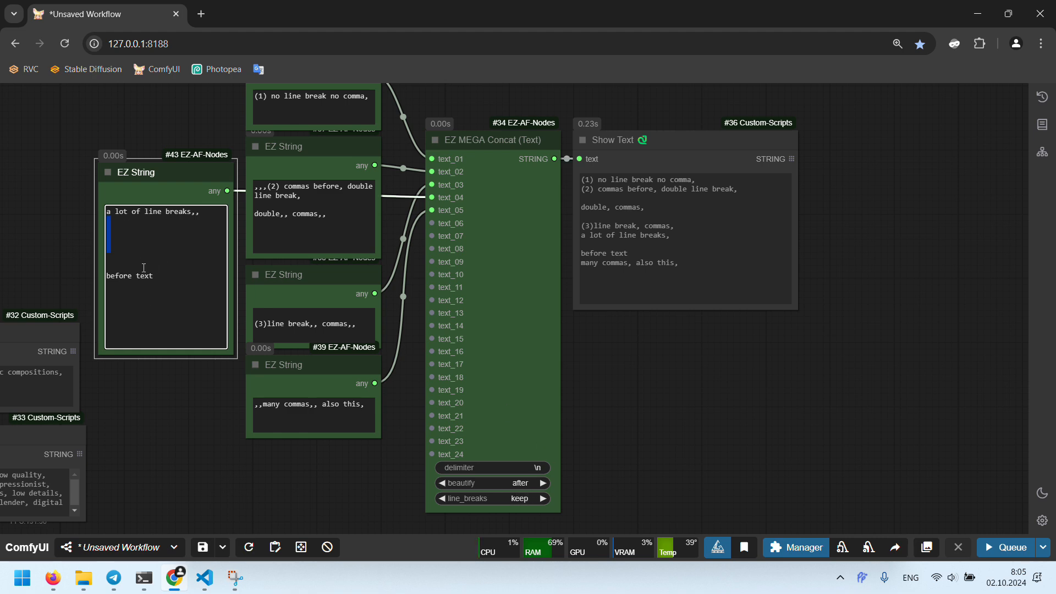
{"action": "left_click_drag", "start_coordinate": [144, 267], "coordinate": [103, 223]}
{"action": "left_click", "coordinate": [543, 499]}
{"action": "right_click", "coordinate": [663, 140]}
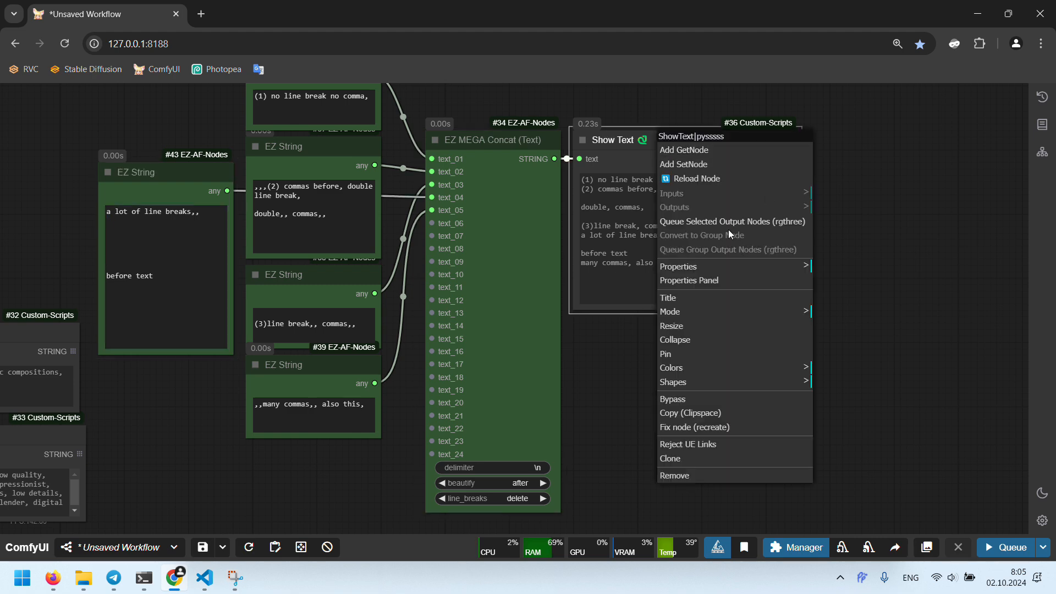
{"action": "left_click", "coordinate": [528, 467]}
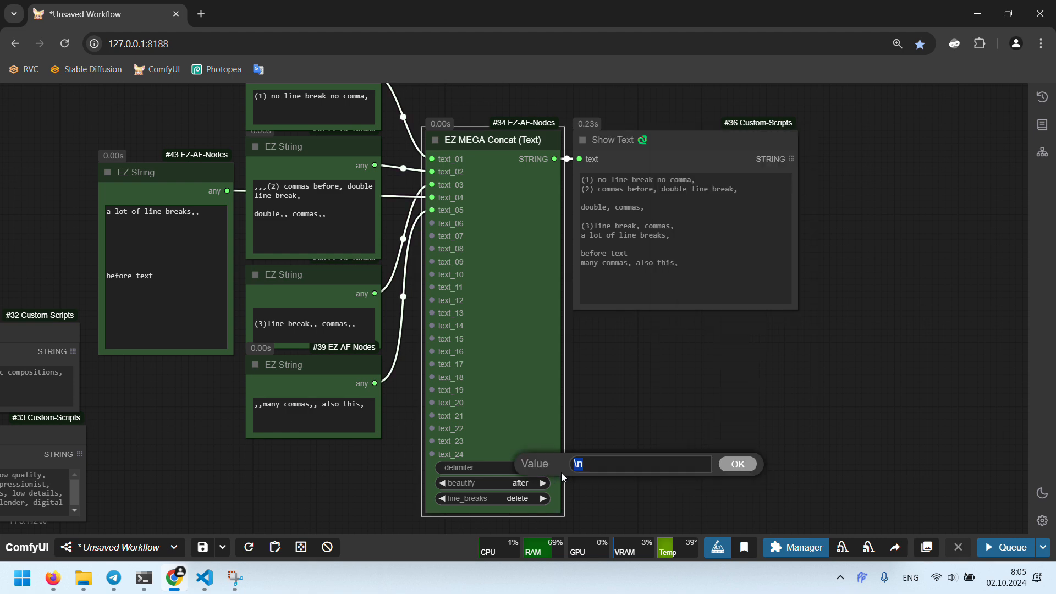
{"action": "right_click", "coordinate": [704, 139]}
{"action": "left_click", "coordinate": [753, 213]}
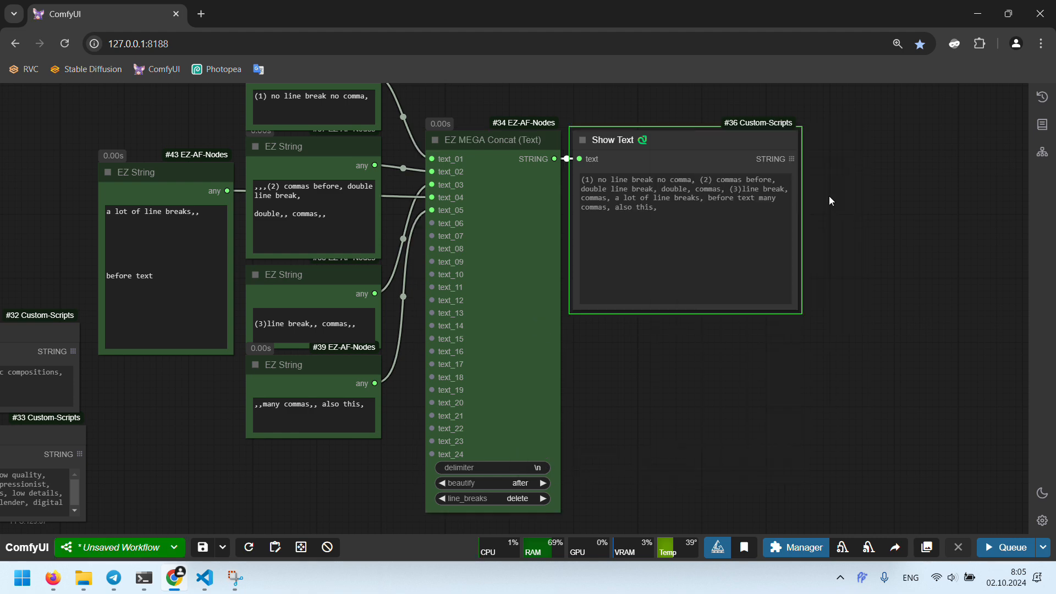
{"action": "left_click_drag", "start_coordinate": [800, 311], "coordinate": [967, 306]}
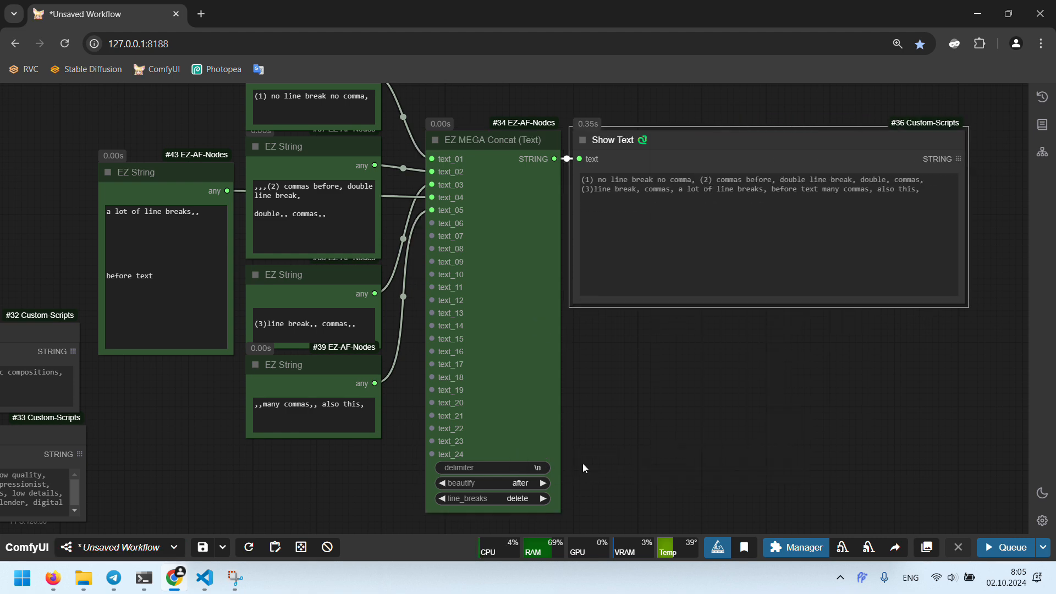
{"action": "left_click", "coordinate": [442, 483]}
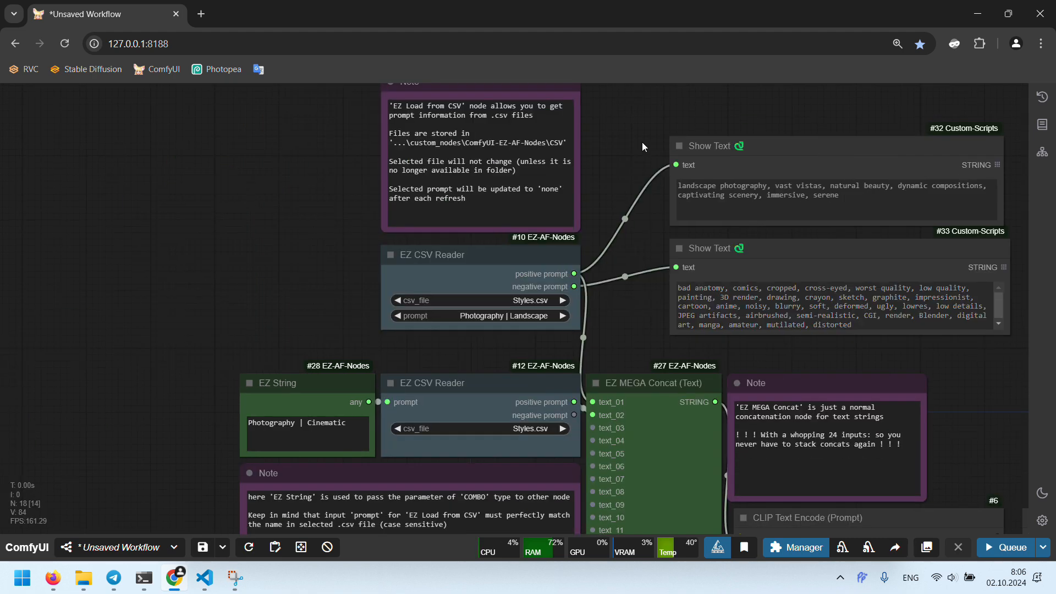
Step: Replace "blue betta fish" with "Kangaroo" in the prompt text of EZ String #29
{"action": "scroll", "coordinate": [641, 142], "scroll_direction": "down", "scroll_amount": 2}
{"action": "scroll", "coordinate": [607, 186], "scroll_direction": "down", "scroll_amount": 1}
{"action": "scroll", "coordinate": [613, 220], "scroll_direction": "down", "scroll_amount": 2}
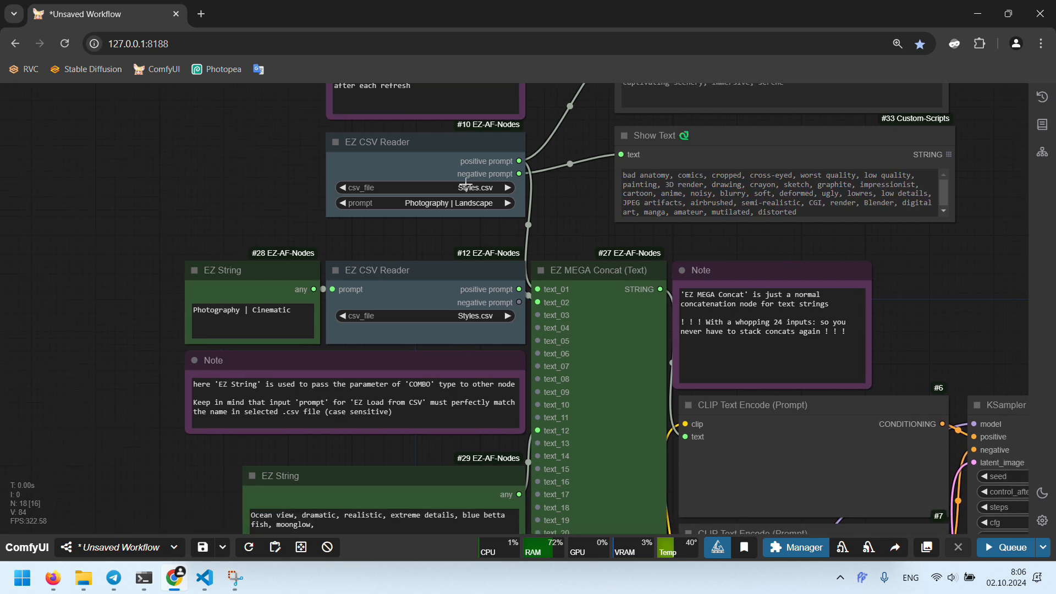
{"action": "scroll", "coordinate": [473, 187], "scroll_direction": "down", "scroll_amount": 1}
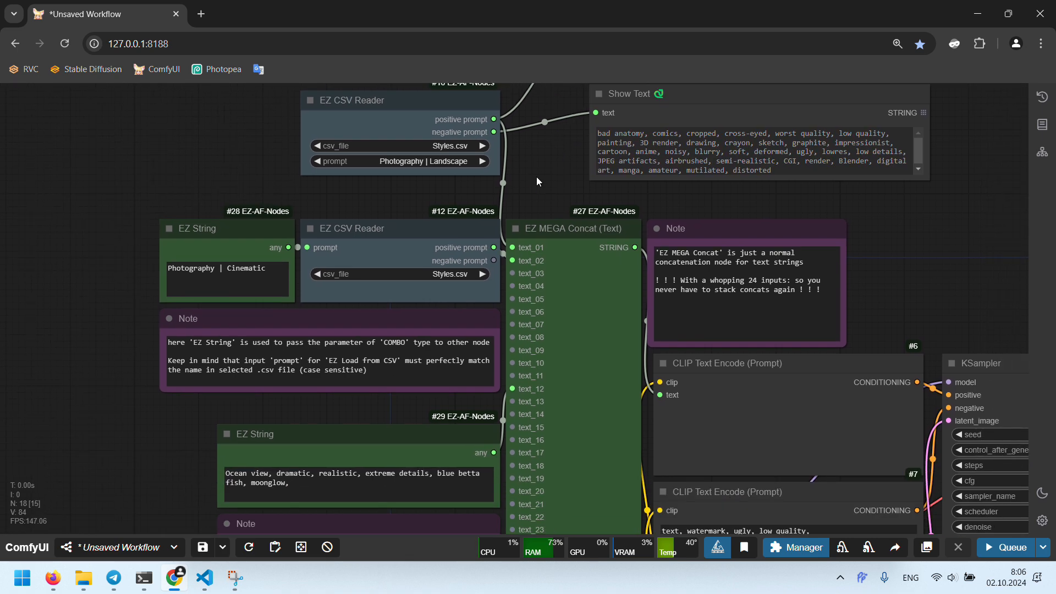
{"action": "scroll", "coordinate": [305, 207], "scroll_direction": "down", "scroll_amount": 2}
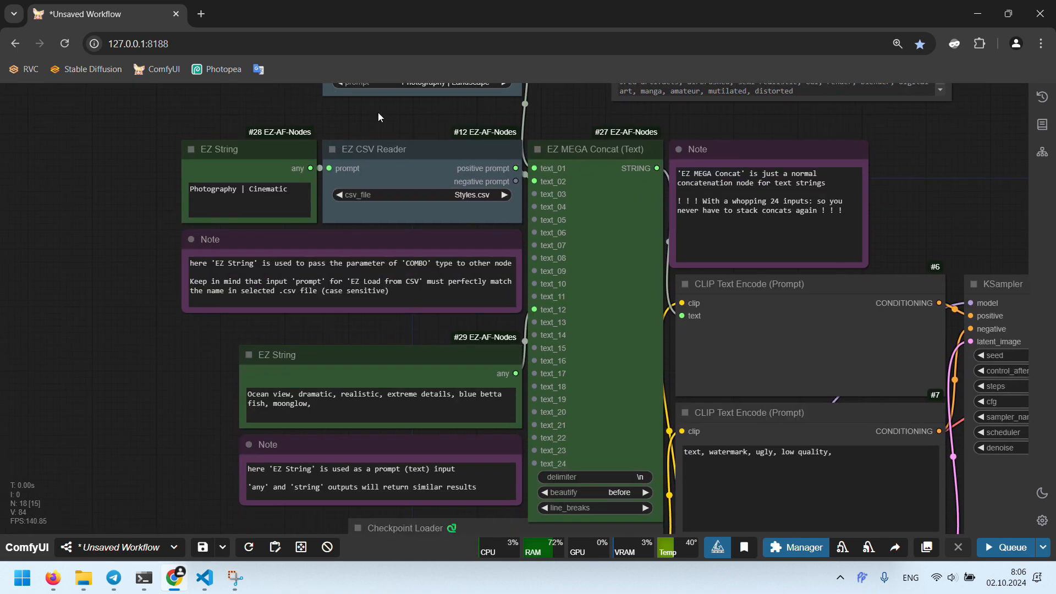
{"action": "left_click_drag", "start_coordinate": [377, 115], "coordinate": [256, 272]}
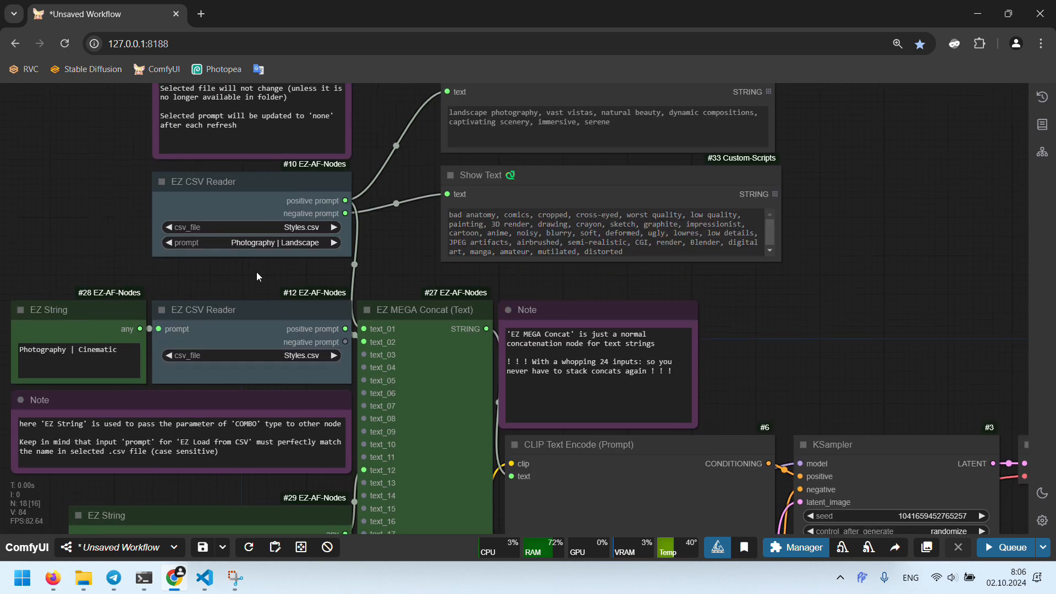
{"action": "scroll", "coordinate": [354, 325], "scroll_direction": "up", "scroll_amount": 2}
{"action": "left_click_drag", "start_coordinate": [510, 312], "coordinate": [275, 323]}
{"action": "key", "text": "BackSpace"}
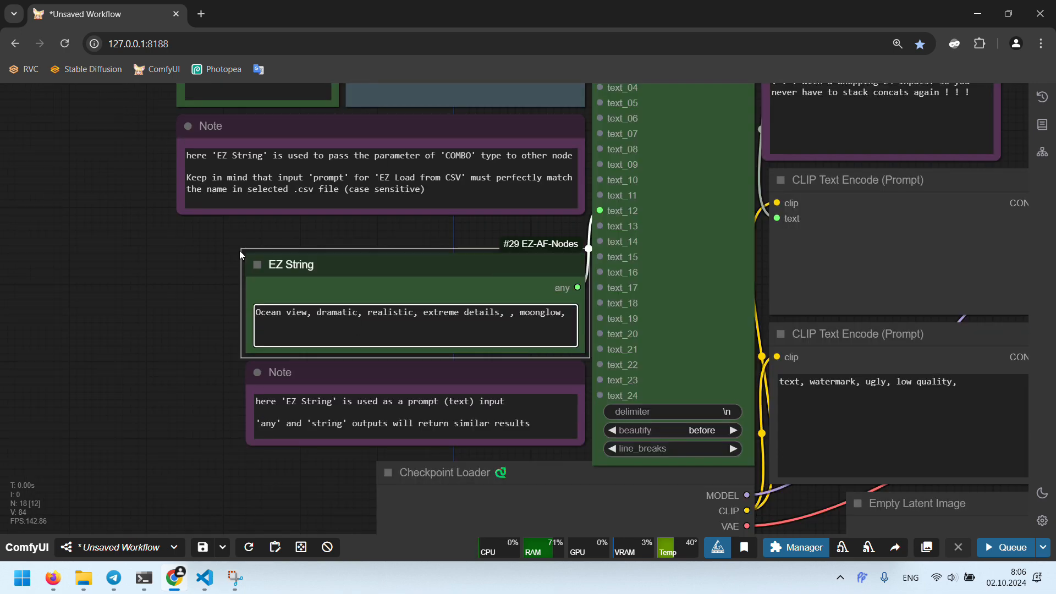
{"action": "type", "text": "koi"}
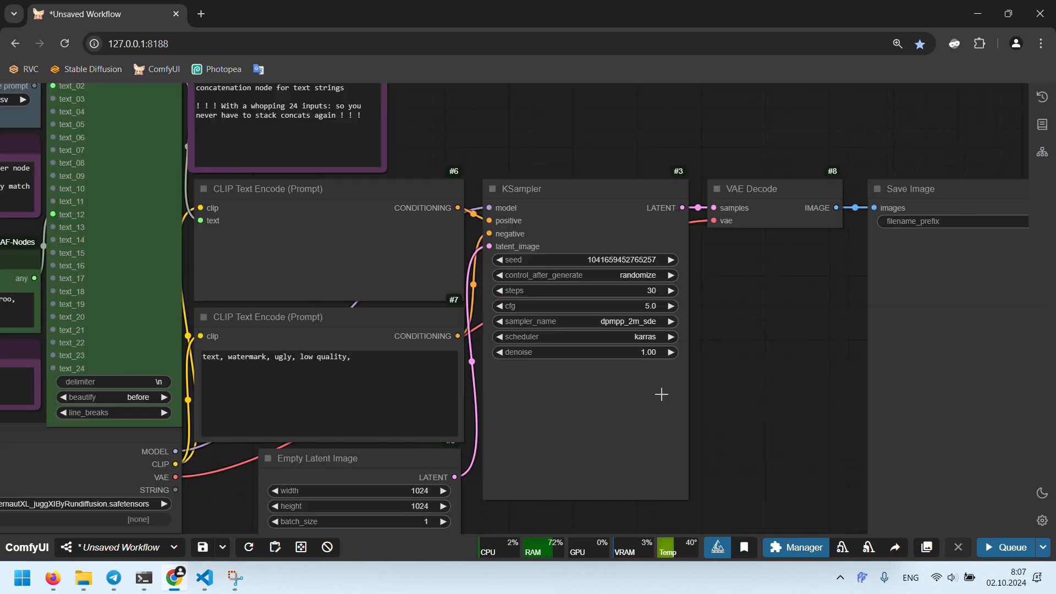
Step: Set beautify to after and line_breaks to keep on EZ MEGA Concat #27, and run the workflow
{"action": "scroll", "coordinate": [661, 394], "scroll_direction": "down", "scroll_amount": 3}
{"action": "left_click", "coordinate": [1006, 547]}
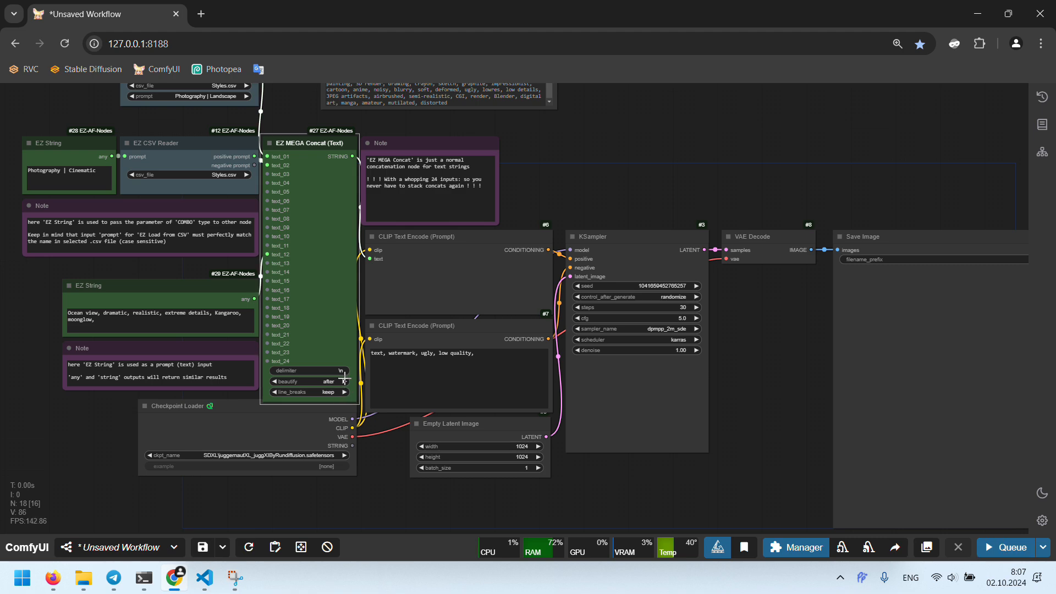
{"action": "left_click_drag", "start_coordinate": [786, 396], "coordinate": [621, 390]}
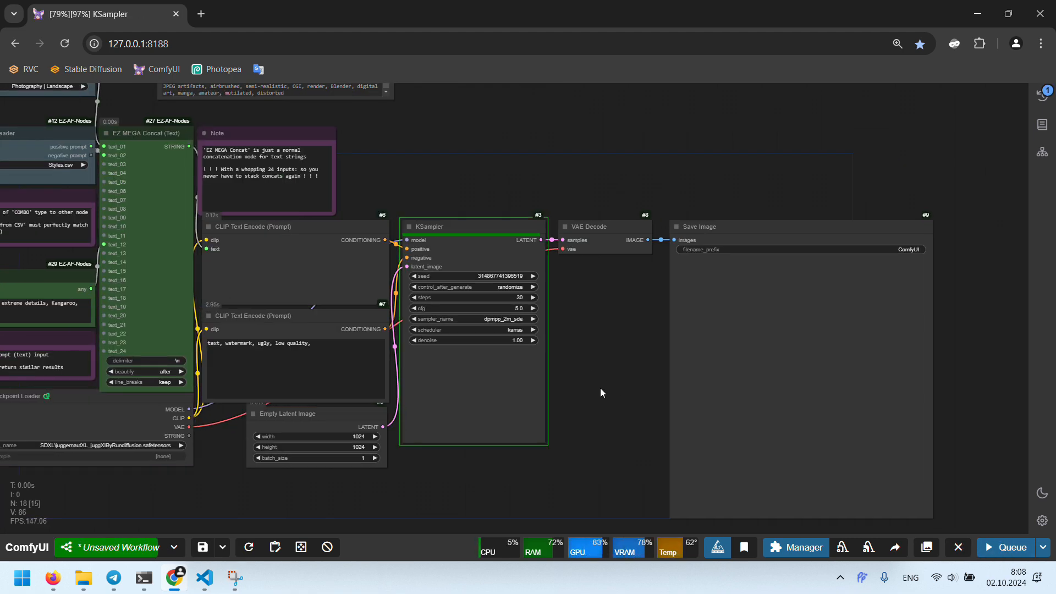
{"action": "left_click_drag", "start_coordinate": [571, 366], "coordinate": [576, 347]}
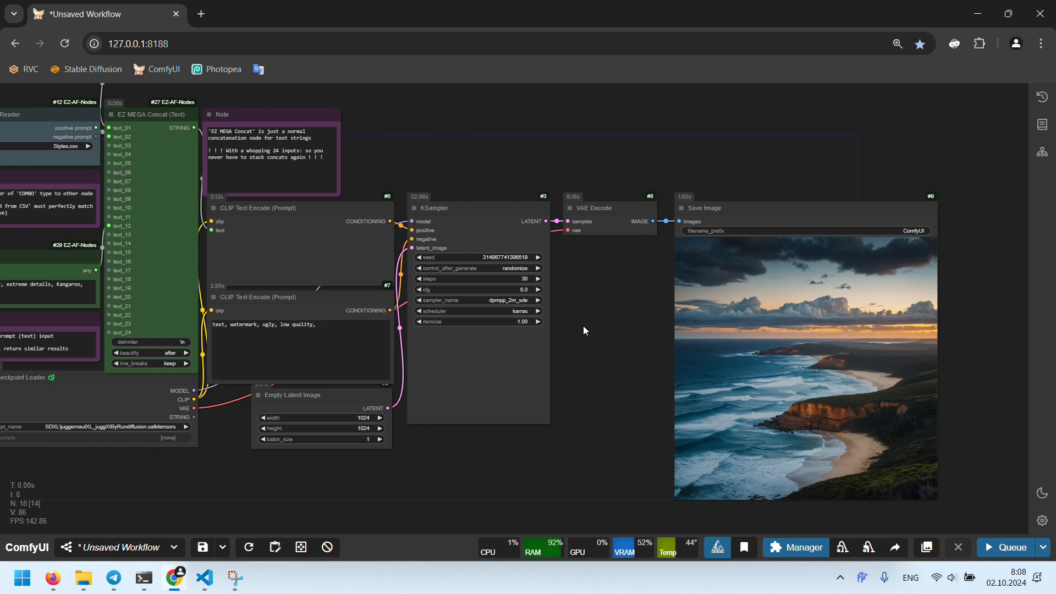
Step: Rewire EZ MEGA Concat #27 so EZ String #29 feeds text_01 and the positive prompt of EZ CSV Reader #10 feeds text_14
{"action": "left_click_drag", "start_coordinate": [583, 326], "coordinate": [747, 355]}
{"action": "left_click_drag", "start_coordinate": [8, 292], "coordinate": [48, 306]}
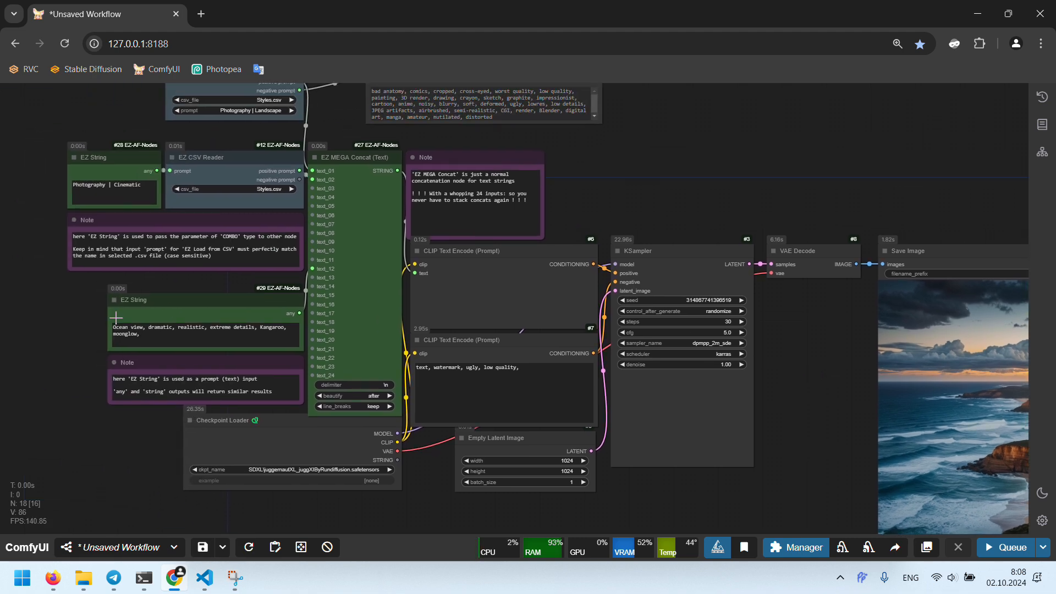
{"action": "left_click", "coordinate": [280, 328]}
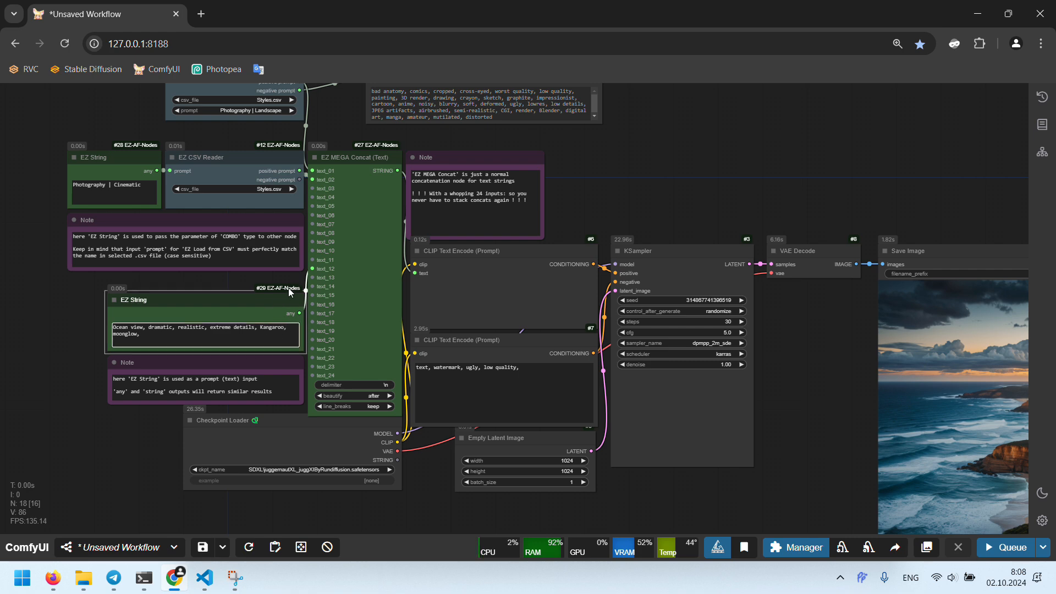
{"action": "scroll", "coordinate": [288, 288], "scroll_direction": "up", "scroll_amount": 4}
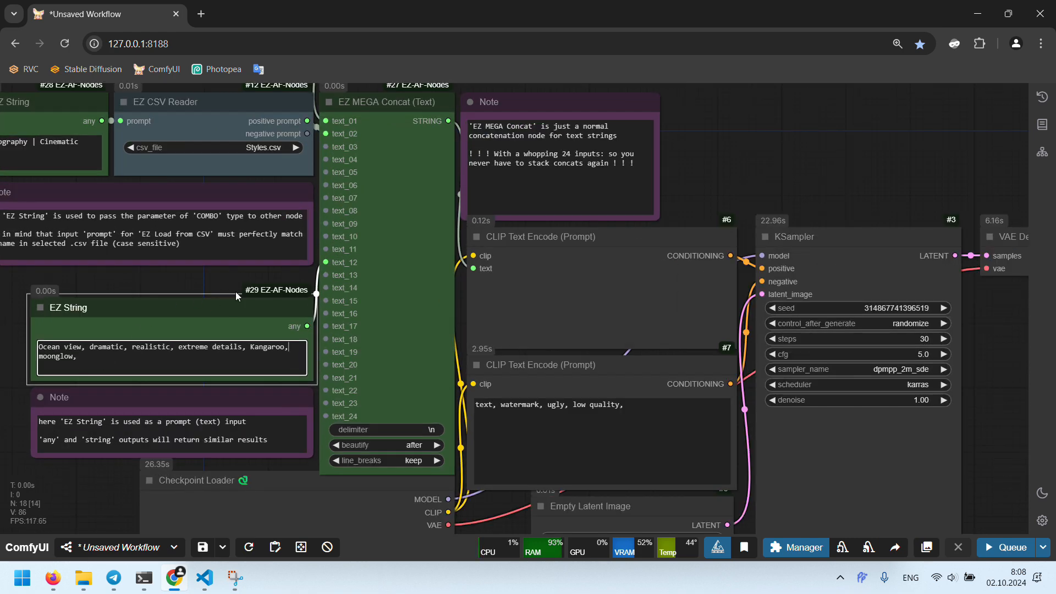
{"action": "left_click_drag", "start_coordinate": [232, 276], "coordinate": [251, 376]}
{"action": "mouse_move", "coordinate": [367, 213]}
{"action": "left_mouse_down"}
{"action": "mouse_move", "coordinate": [369, 363]}
{"action": "mouse_move", "coordinate": [368, 213]}
{"action": "left_mouse_up"}
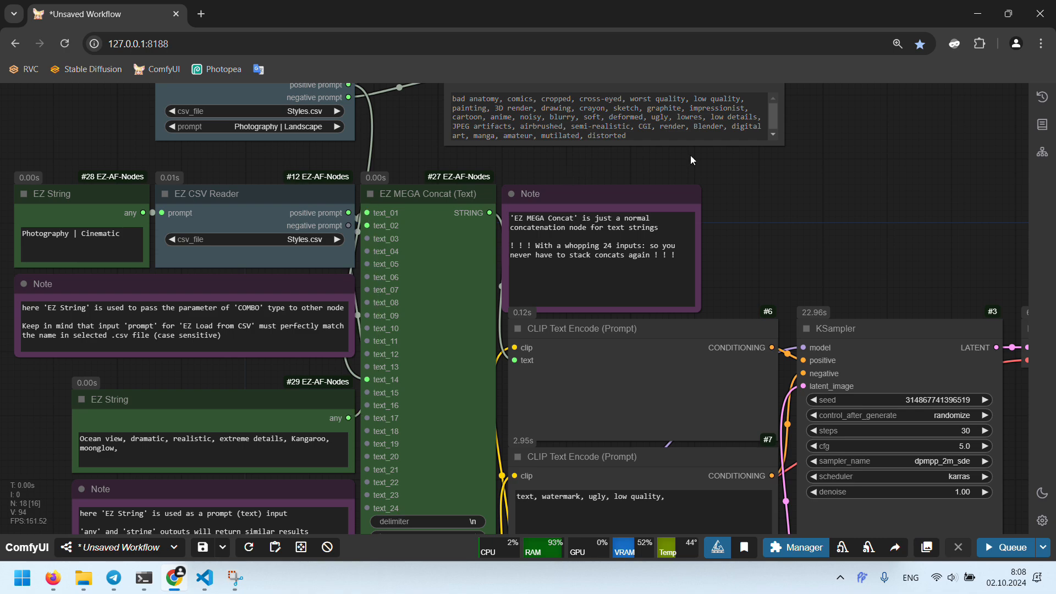
Step: Add a Show Text node above the KSampler, fed by the STRING output of EZ MEGA Concat #27, and run it
{"action": "left_click_drag", "start_coordinate": [691, 156], "coordinate": [501, 236]}
{"action": "left_click_drag", "start_coordinate": [300, 293], "coordinate": [681, 253]}
{"action": "left_click", "coordinate": [495, 327]}
{"action": "left_click_drag", "start_coordinate": [740, 238], "coordinate": [674, 246]}
{"action": "key", "text": "ctrl+Return"}
{"action": "scroll", "coordinate": [782, 213], "scroll_direction": "down", "scroll_amount": 4}
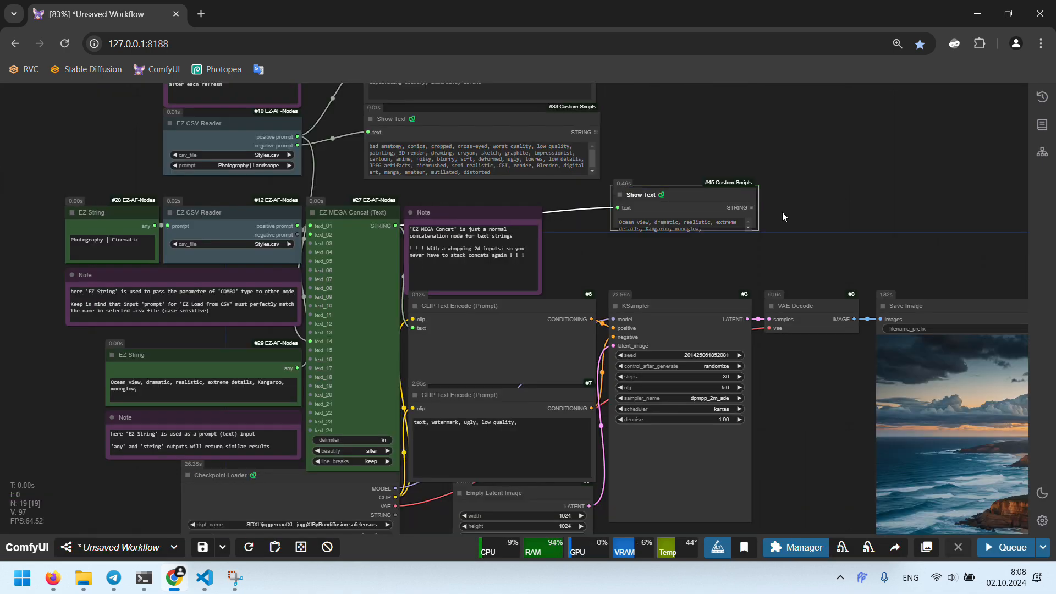
{"action": "scroll", "coordinate": [874, 257], "scroll_direction": "up", "scroll_amount": 4}
{"action": "left_click_drag", "start_coordinate": [832, 278], "coordinate": [902, 265]}
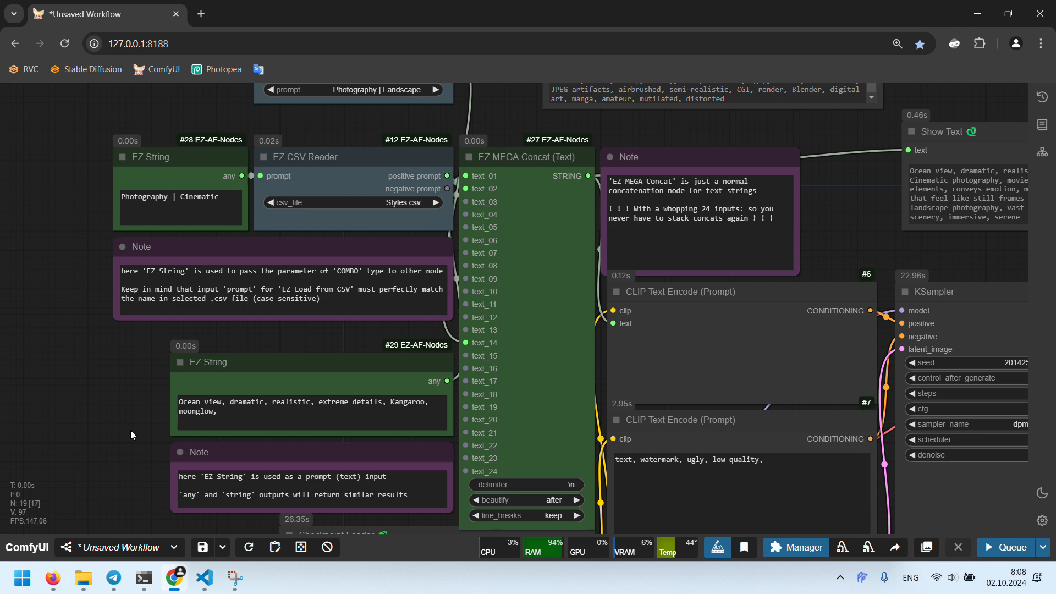
Step: Move "Kangaroo" to the start of the text in EZ String #29, written as "(Kangaroo),"
{"action": "left_click_drag", "start_coordinate": [131, 432], "coordinate": [190, 398]}
{"action": "double_click", "coordinate": [452, 368]}
{"action": "key", "text": "ctrl+c"}
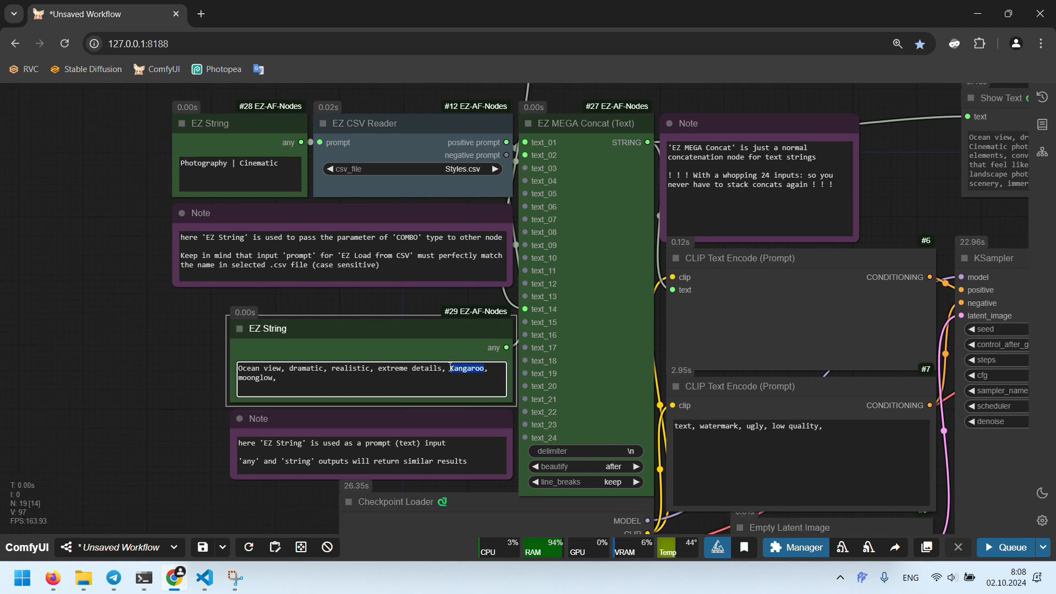
{"action": "key", "text": "BackSpace"}
{"action": "left_click", "coordinate": [239, 368]}
{"action": "key", "text": "ctrl+v"}
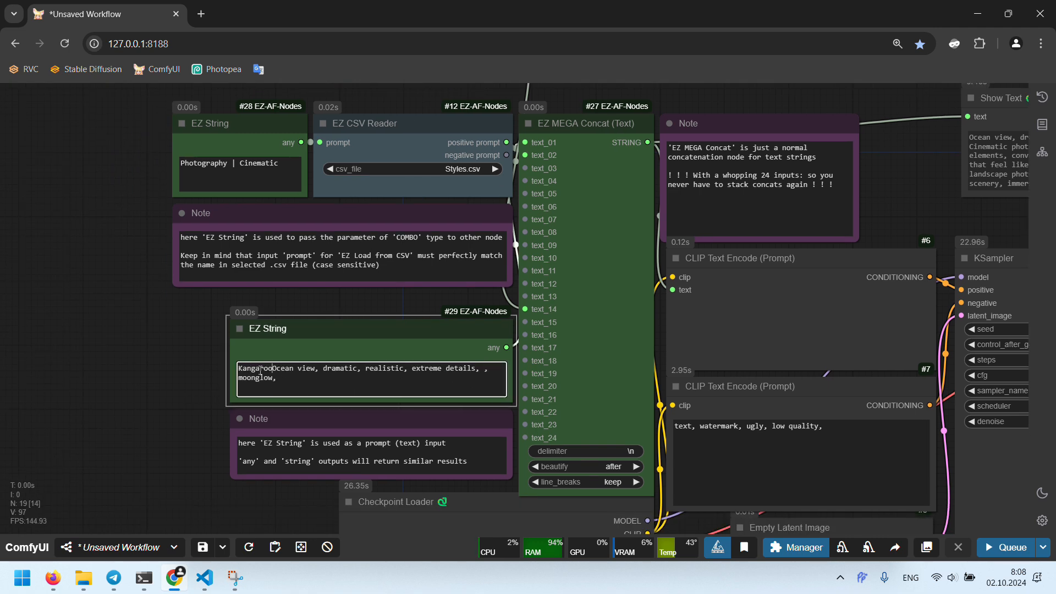
{"action": "type", "text": ","}
Step: Cut "(Kangaroo)," out of the text in EZ String #29
{"action": "left_click_drag", "start_coordinate": [358, 342], "coordinate": [253, 339]}
{"action": "key", "text": "ctrl+c"}
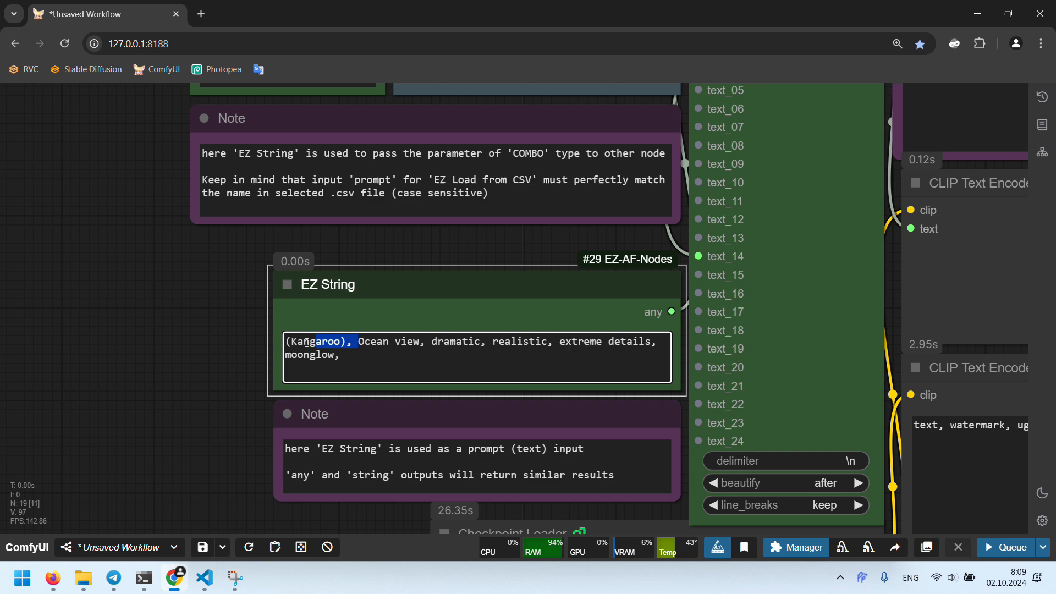
{"action": "key", "text": "BackSpace"}
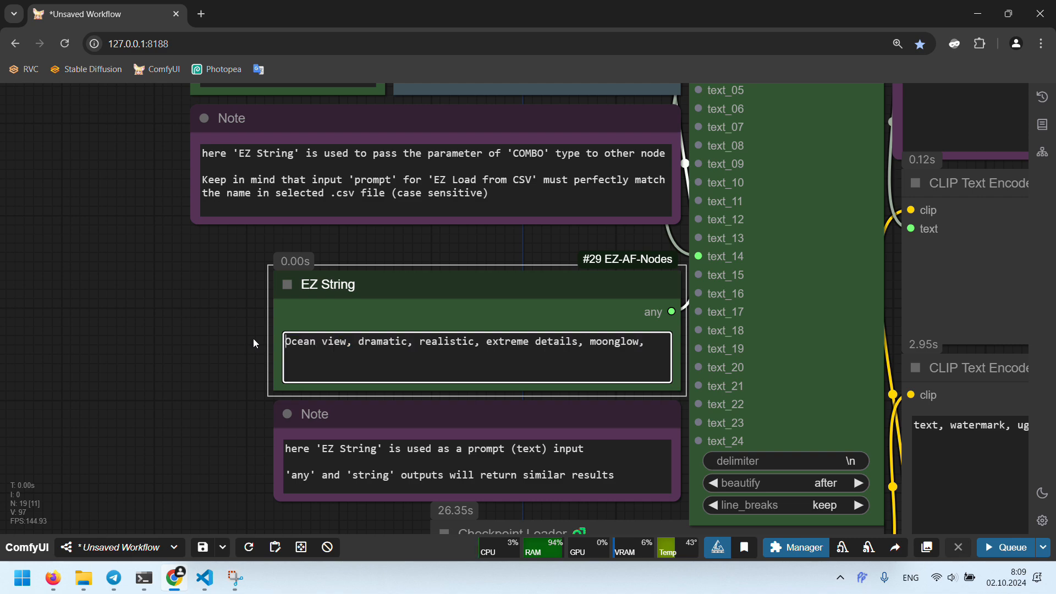
Step: Free text_01 of EZ MEGA Concat #27 by moving EZ String #29 to text_03 and EZ CSV Reader #12 to text_04
{"action": "left_click", "coordinate": [198, 330]}
{"action": "scroll", "coordinate": [198, 311], "scroll_direction": "down", "scroll_amount": 3}
{"action": "left_click_drag", "start_coordinate": [183, 295], "coordinate": [248, 420]}
{"action": "left_click_drag", "start_coordinate": [553, 286], "coordinate": [252, 199]}
{"action": "left_click", "coordinate": [252, 198]}
{"action": "left_click_drag", "start_coordinate": [553, 264], "coordinate": [554, 286]}
{"action": "scroll", "coordinate": [203, 176], "scroll_direction": "up", "scroll_amount": 3}
Step: Add an EZ String node above EZ String #28 containing "(Kangaroo)," and connect it to text_01 of EZ MEGA Concat #27
{"action": "double_click", "coordinate": [202, 176]}
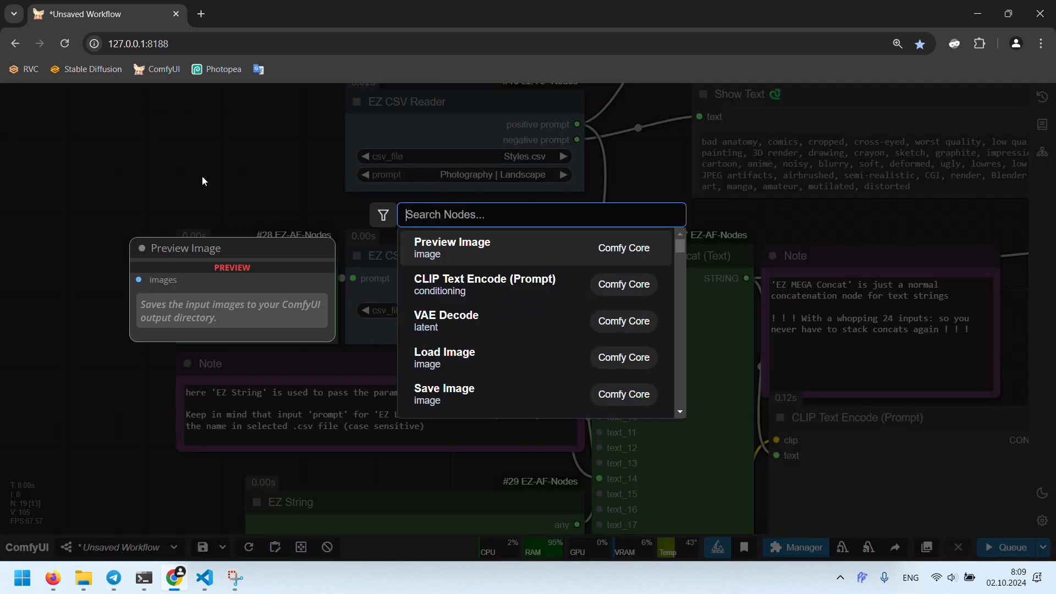
{"action": "key", "text": "Escape"}
{"action": "scroll", "coordinate": [300, 188], "scroll_direction": "up", "scroll_amount": 1}
{"action": "left_click_drag", "start_coordinate": [298, 253], "coordinate": [599, 279]}
{"action": "left_click", "coordinate": [319, 195]}
{"action": "key", "text": "ctrl+a"}
{"action": "key", "text": "ctrl+v"}
{"action": "left_click_drag", "start_coordinate": [267, 137], "coordinate": [259, 144]}
{"action": "left_click_drag", "start_coordinate": [419, 203], "coordinate": [401, 203]}
Step: Run the whole workflow to generate an image from the reordered kangaroo prompt
{"action": "scroll", "coordinate": [654, 211], "scroll_direction": "down", "scroll_amount": 4}
{"action": "scroll", "coordinate": [656, 215], "scroll_direction": "right", "scroll_amount": 4}
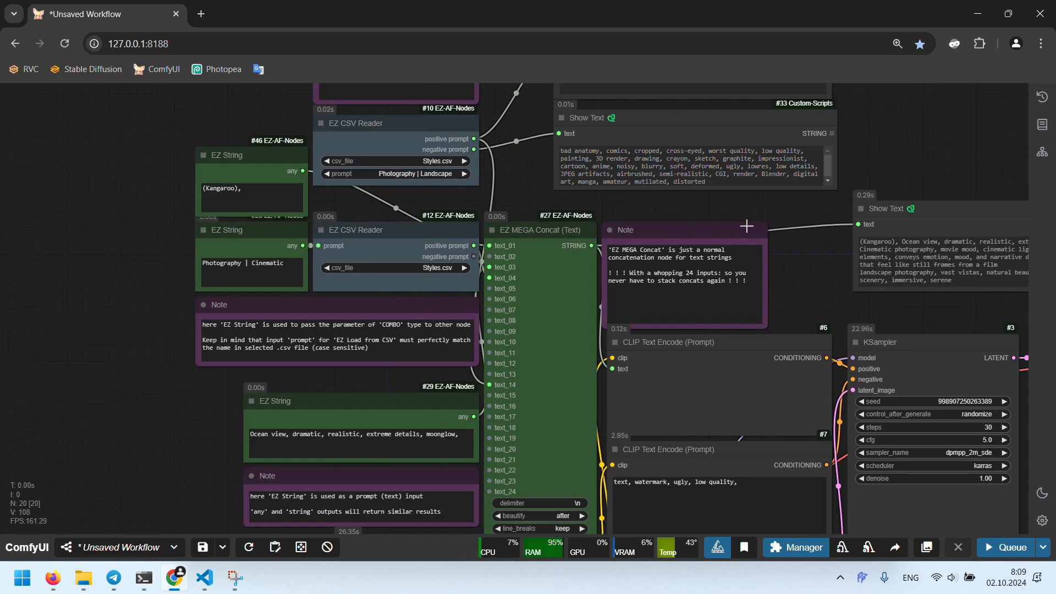
{"action": "left_click", "coordinate": [270, 197]}
{"action": "scroll", "coordinate": [500, 197], "scroll_direction": "right", "scroll_amount": 3}
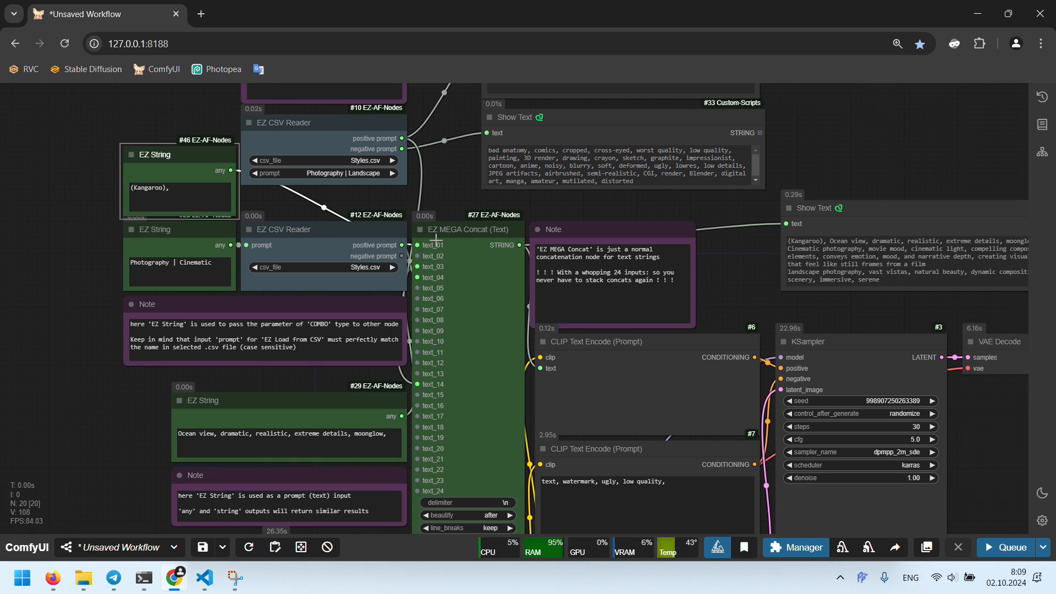
{"action": "scroll", "coordinate": [503, 216], "scroll_direction": "right", "scroll_amount": 8}
{"action": "scroll", "coordinate": [579, 279], "scroll_direction": "down", "scroll_amount": 2}
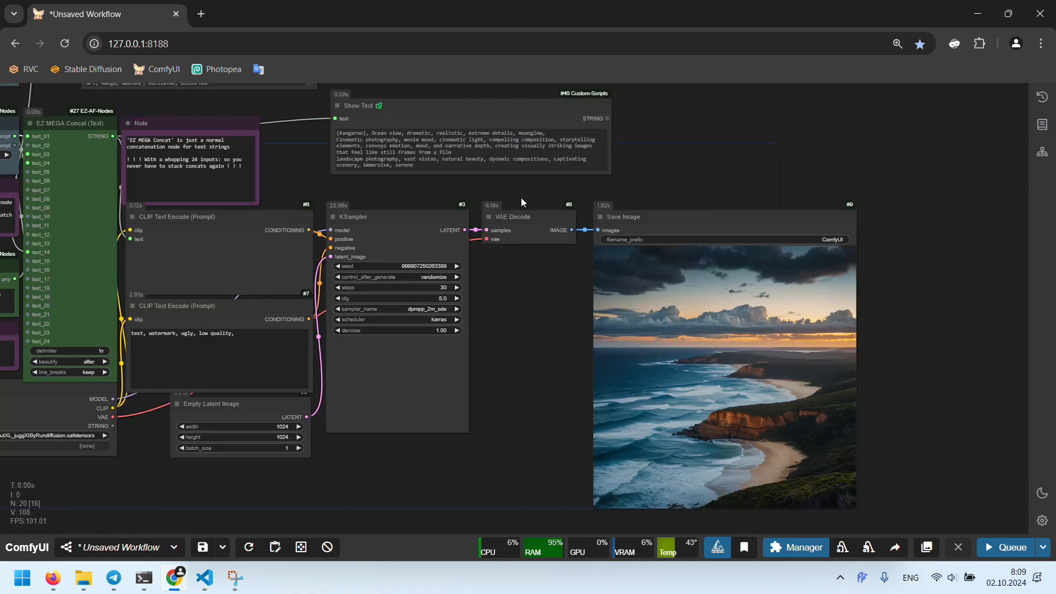
{"action": "left_click", "coordinate": [1013, 548]}
{"action": "left_click_drag", "start_coordinate": [470, 314], "coordinate": [633, 359]}
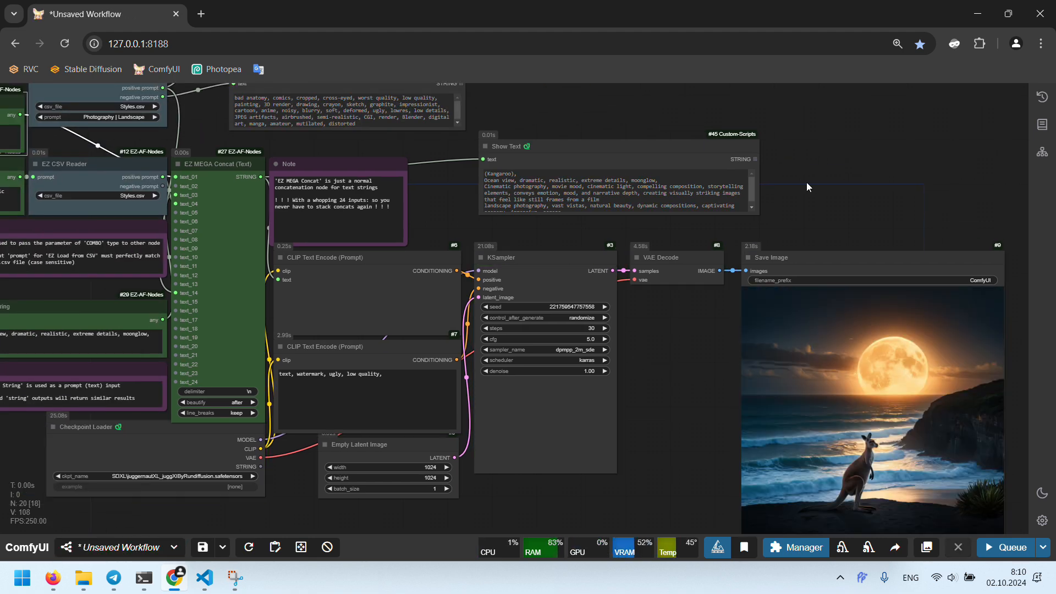
Step: Examine the generated image in the Save Image node up close
{"action": "scroll", "coordinate": [915, 314], "scroll_direction": "up", "scroll_amount": 6}
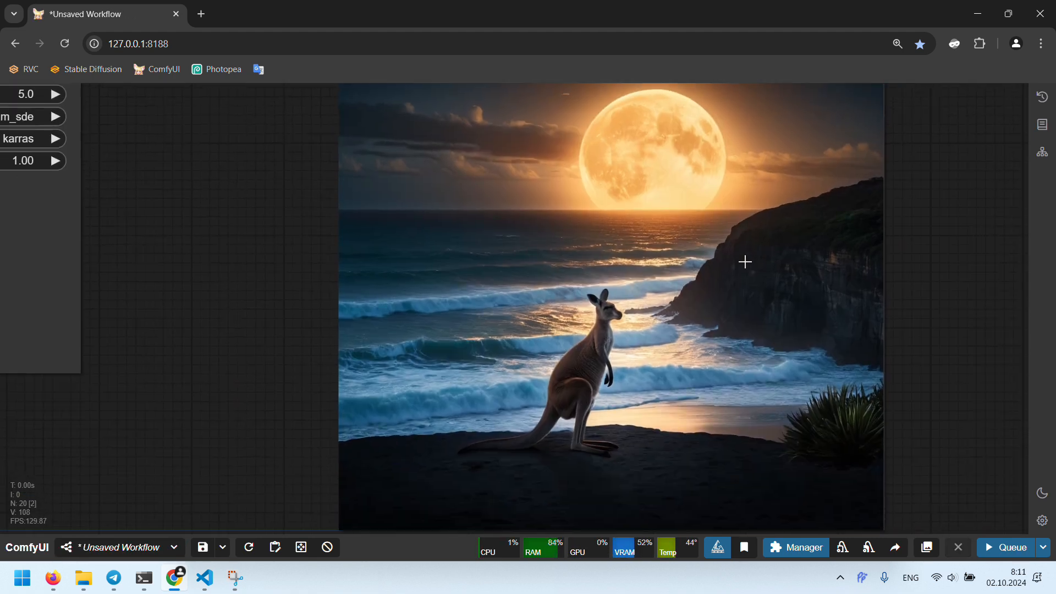
{"action": "scroll", "coordinate": [745, 261], "scroll_direction": "down", "scroll_amount": 4}
{"action": "scroll", "coordinate": [749, 275], "scroll_direction": "up", "scroll_amount": 2}
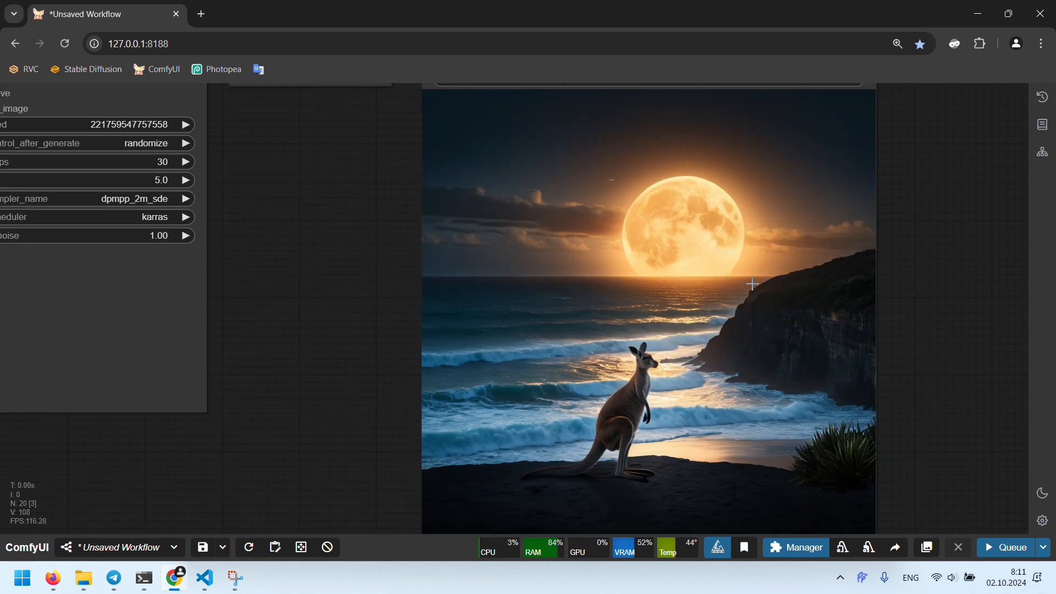
{"action": "left_click_drag", "start_coordinate": [752, 284], "coordinate": [707, 276]}
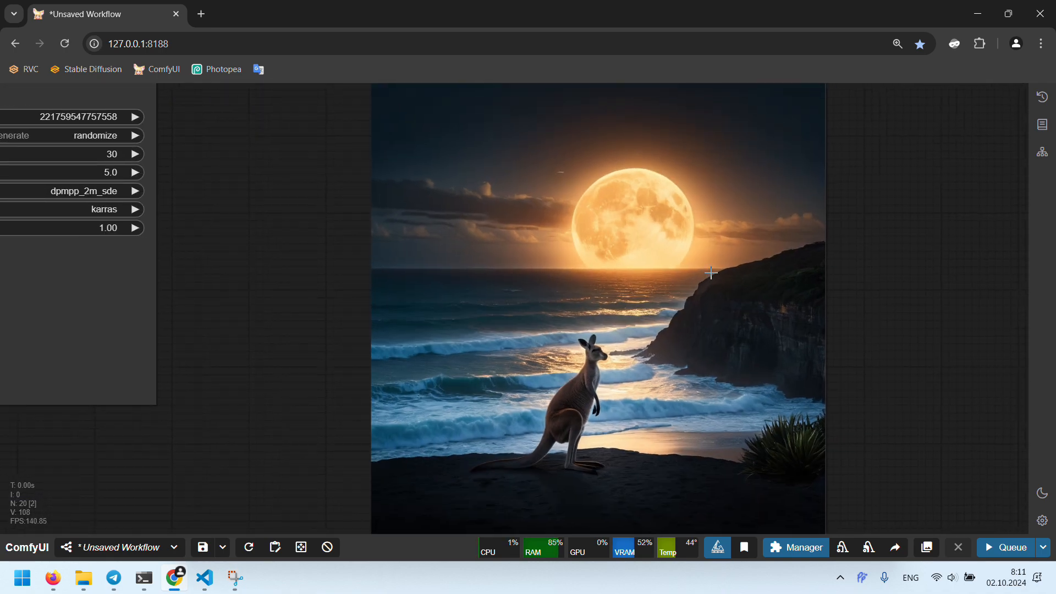
{"action": "scroll", "coordinate": [655, 247], "scroll_direction": "down", "scroll_amount": 2}
{"action": "scroll", "coordinate": [654, 247], "scroll_direction": "up", "scroll_amount": 2}
{"action": "scroll", "coordinate": [478, 242], "scroll_direction": "down", "scroll_amount": 5}
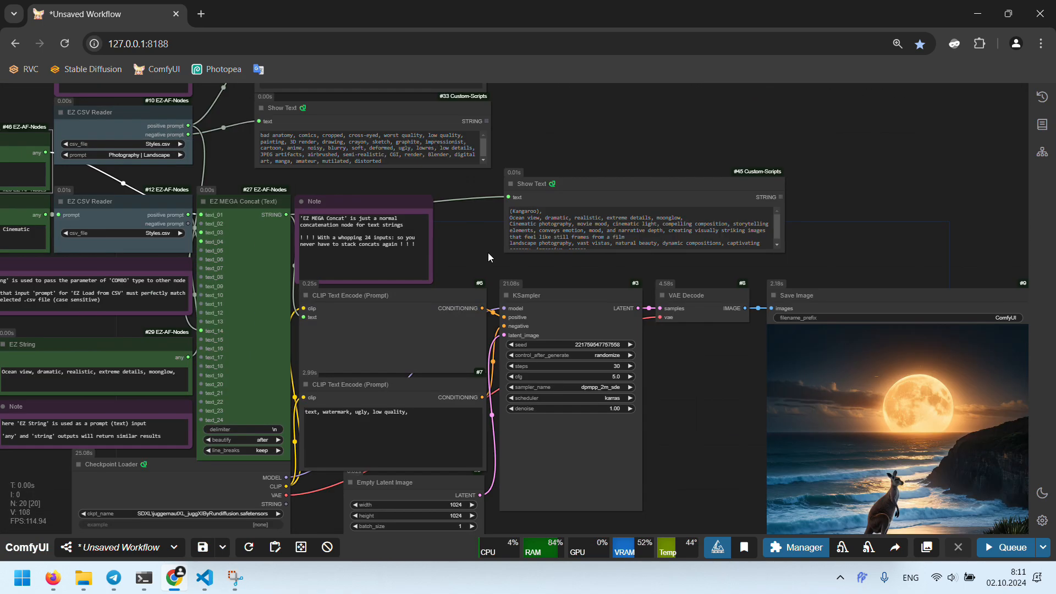
Step: Delete Show Text node #45 above the KSampler
{"action": "left_click_drag", "start_coordinate": [488, 253], "coordinate": [529, 293]}
{"action": "left_click", "coordinate": [631, 223]}
{"action": "left_click_drag", "start_coordinate": [642, 156], "coordinate": [629, 173]}
{"action": "key", "text": "Delete"}
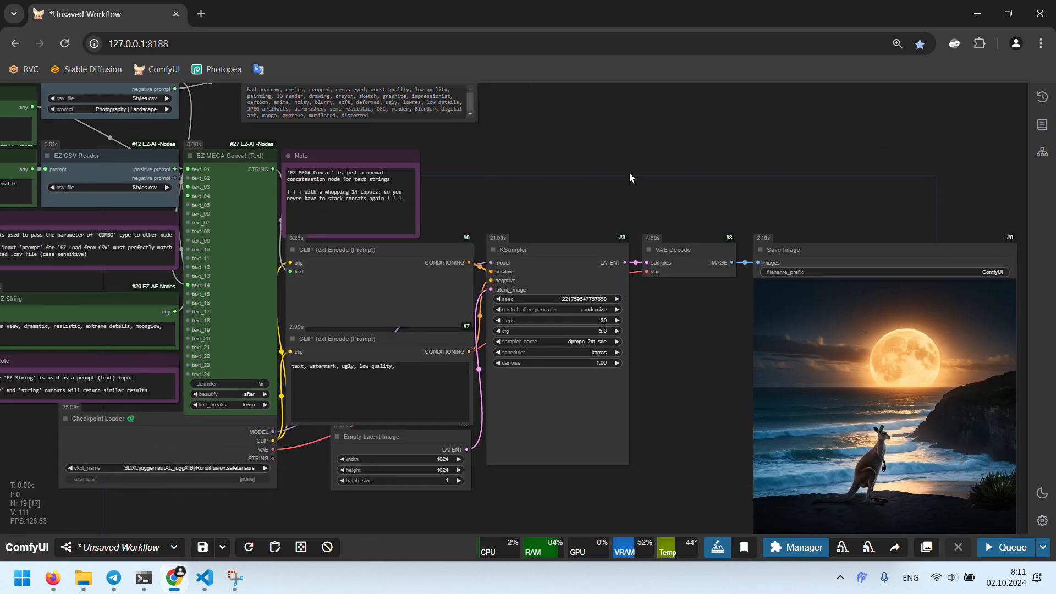